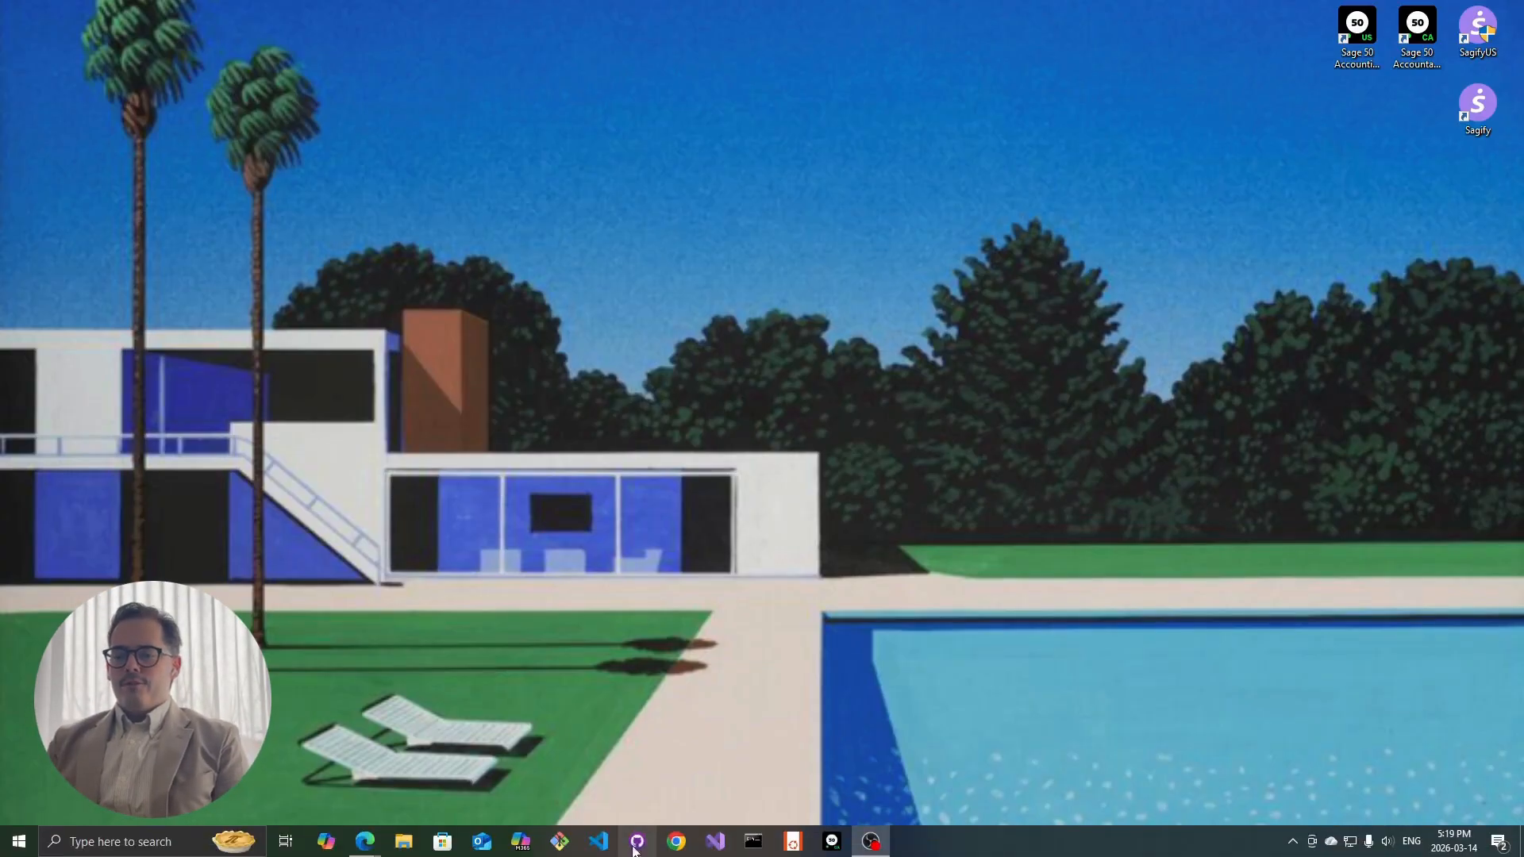
# View the Sagify US product page in Edge and minimize the browser.
pyautogui.moveTo(365, 841)
pyautogui.click(300, 786)
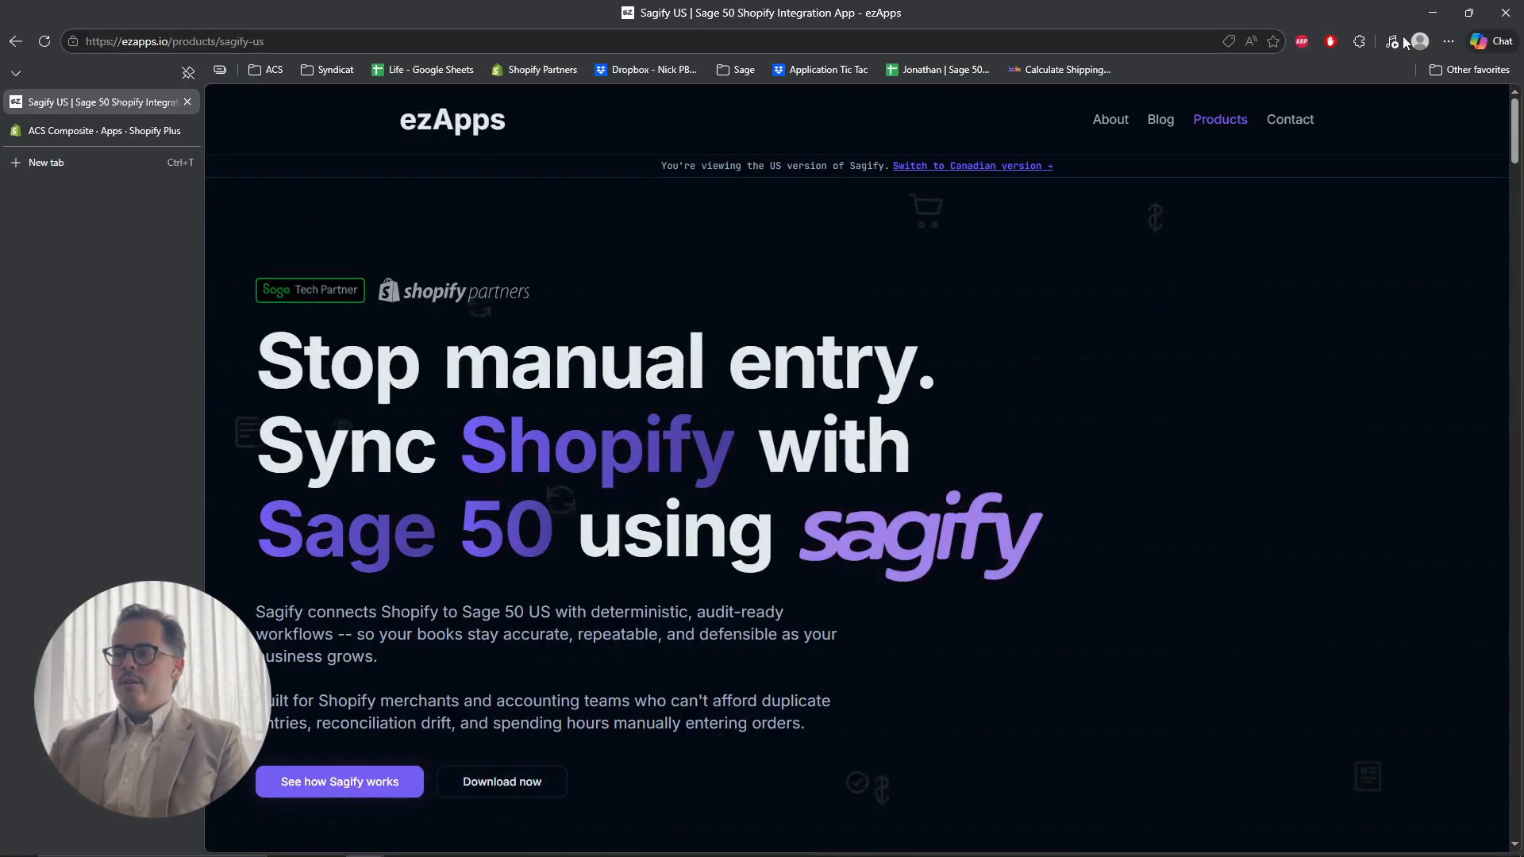
pyautogui.click(1431, 13)
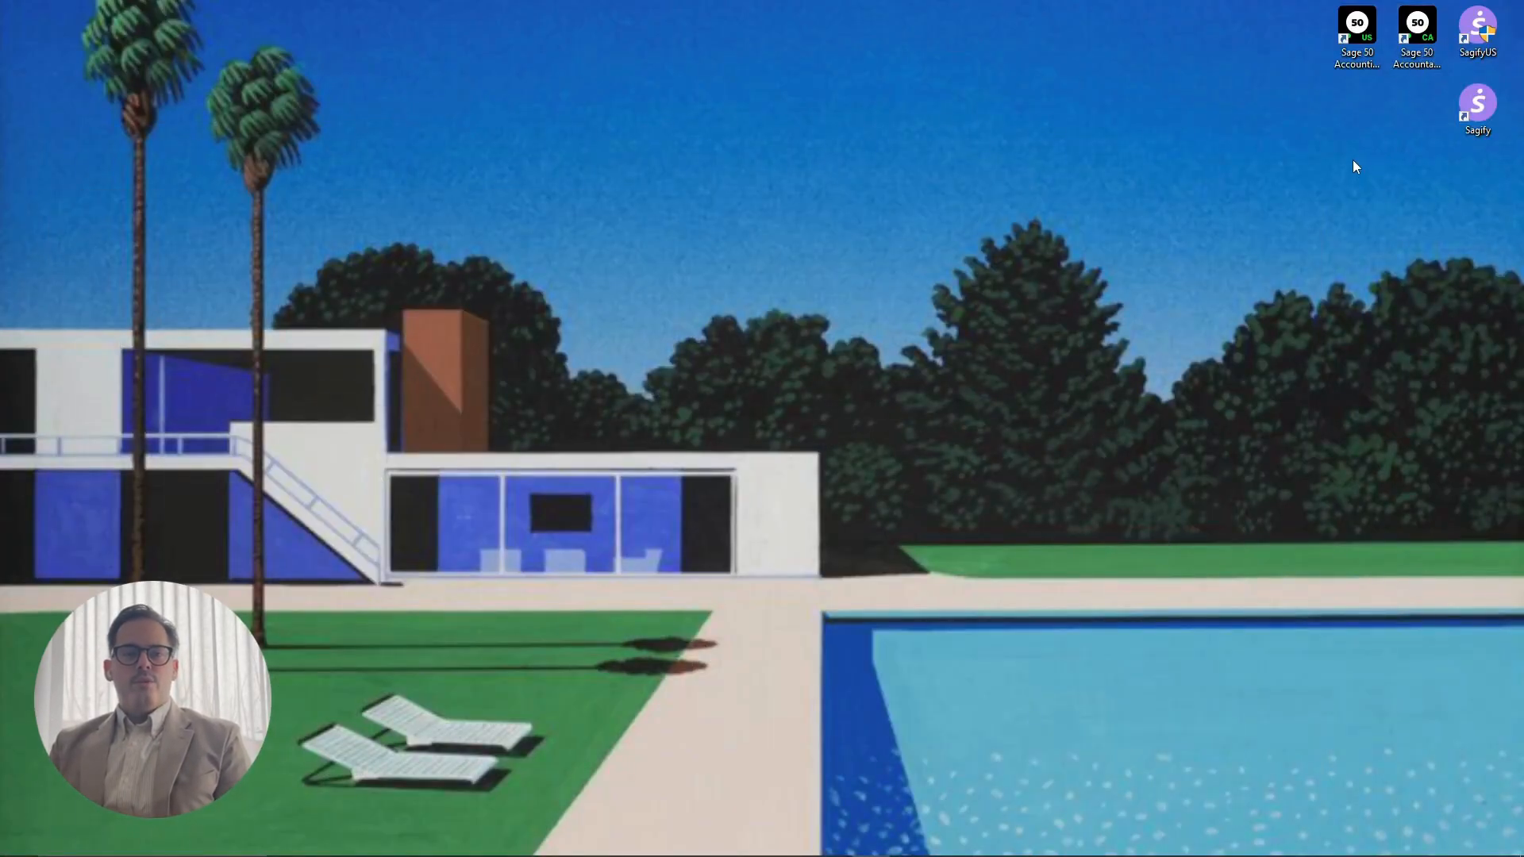
# Launch the US edition of Sage 50 Accounting 2026 as administrator from its desktop shortcut.
pyautogui.rightClick(1372, 31)
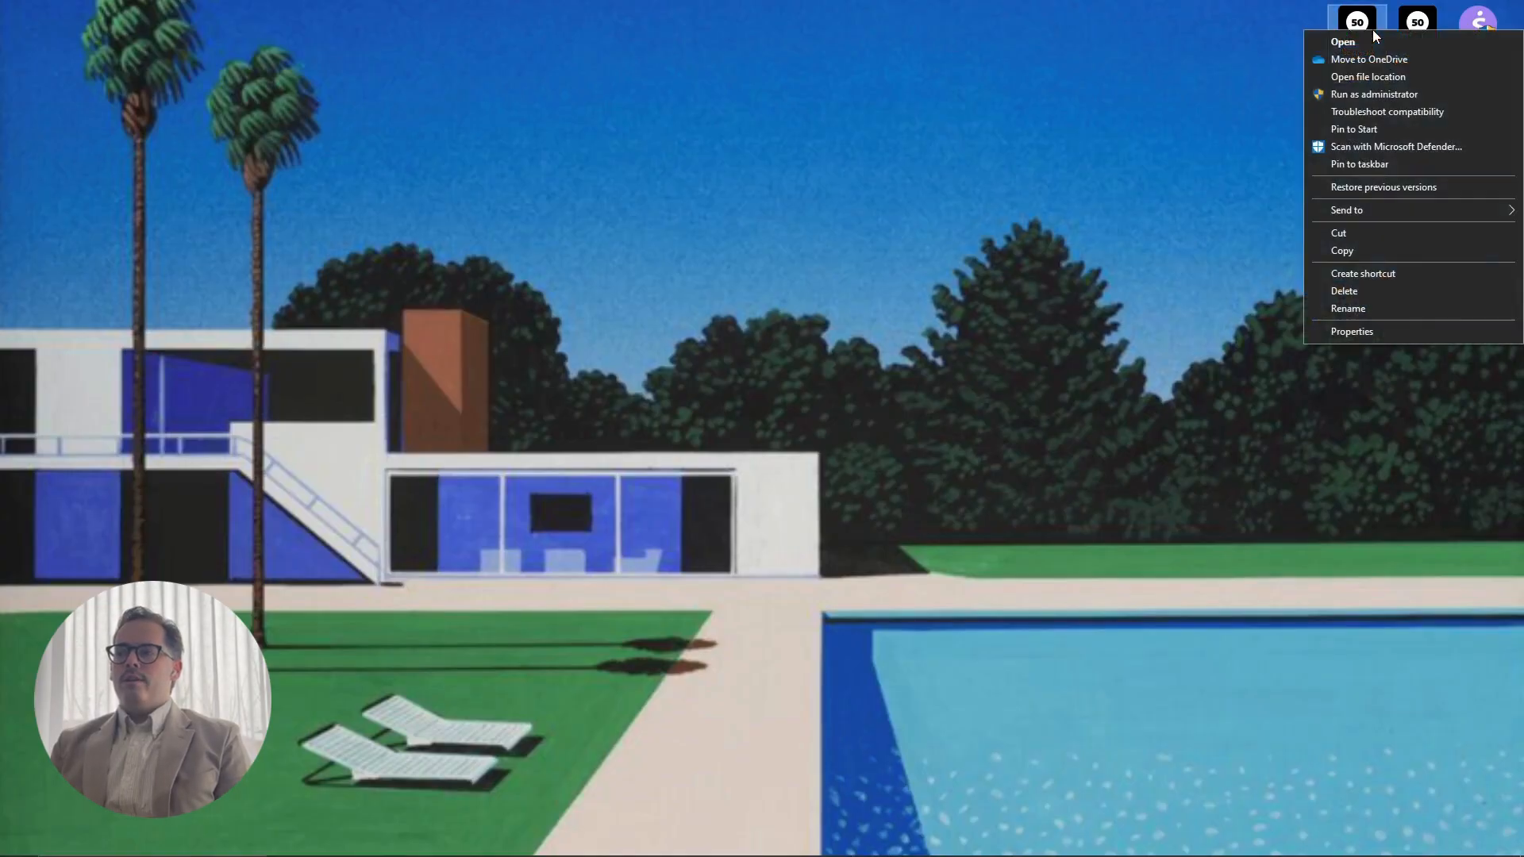
pyautogui.click(1122, 111)
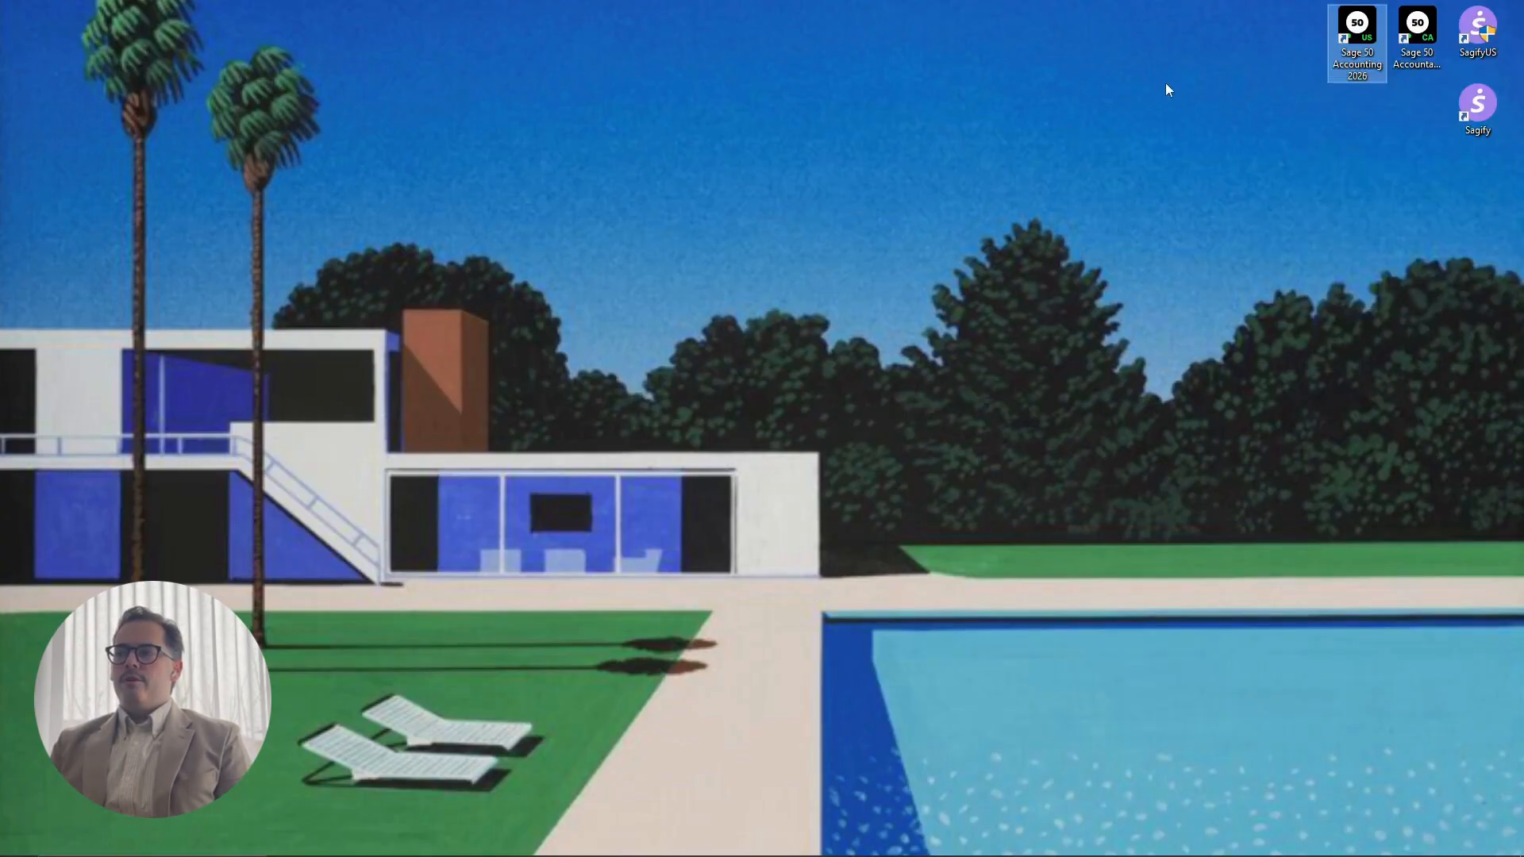
pyautogui.rightClick(1361, 40)
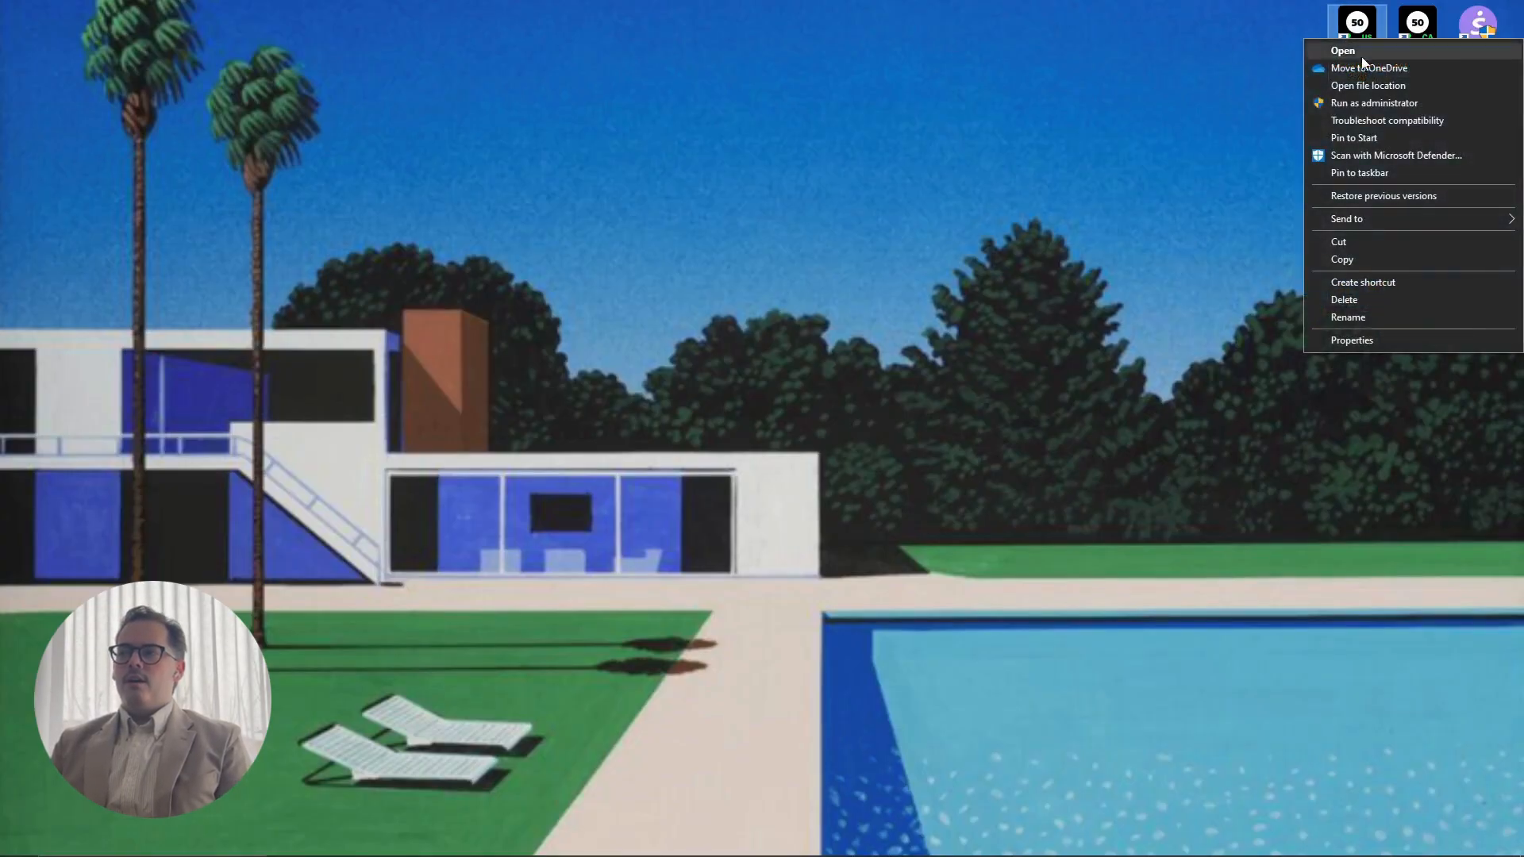
pyautogui.click(1365, 105)
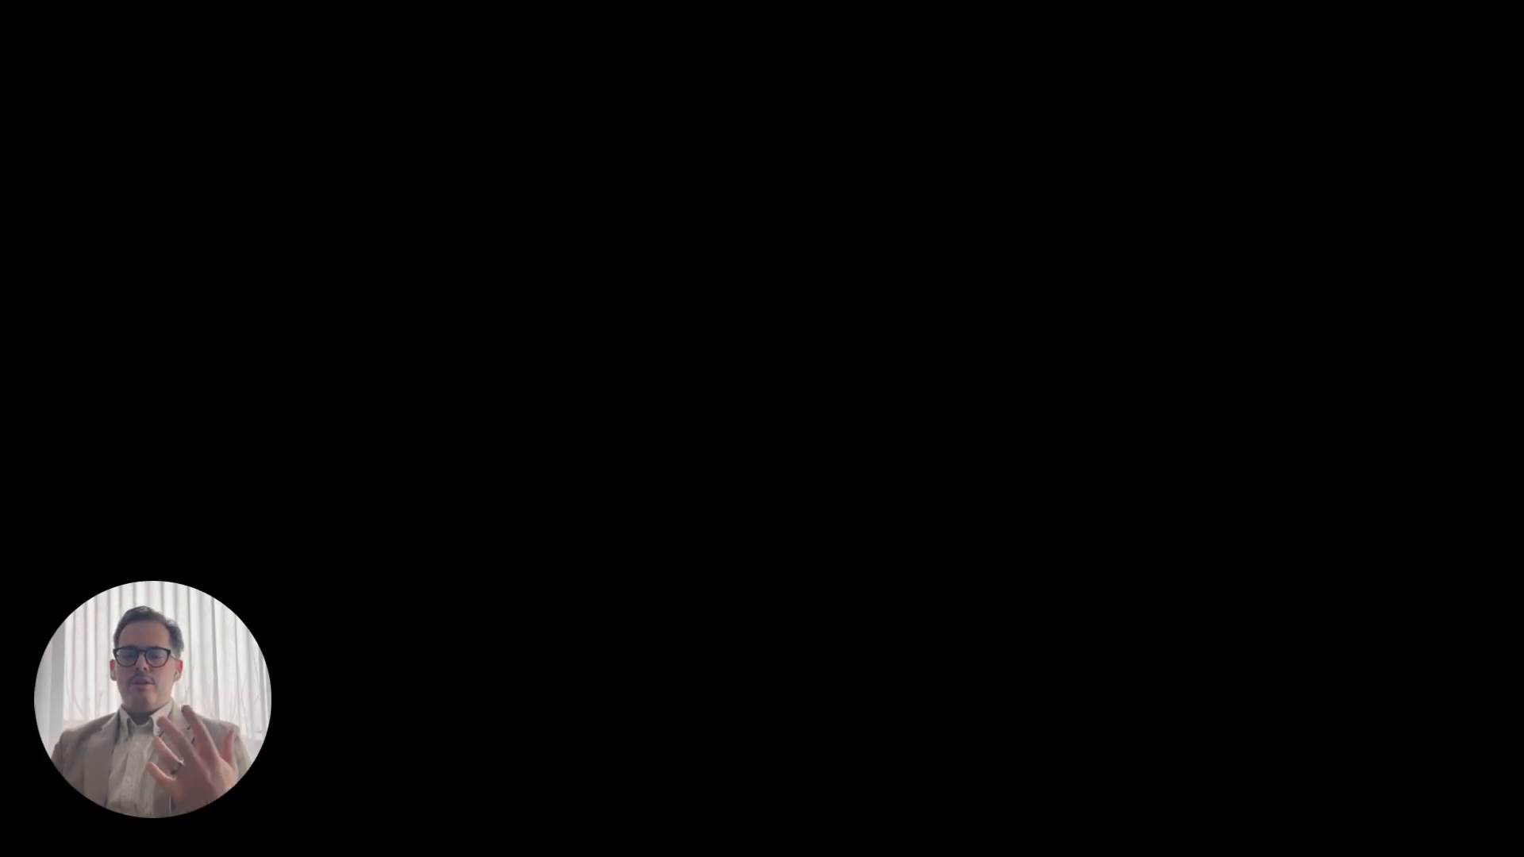
pyautogui.click(725, 513)
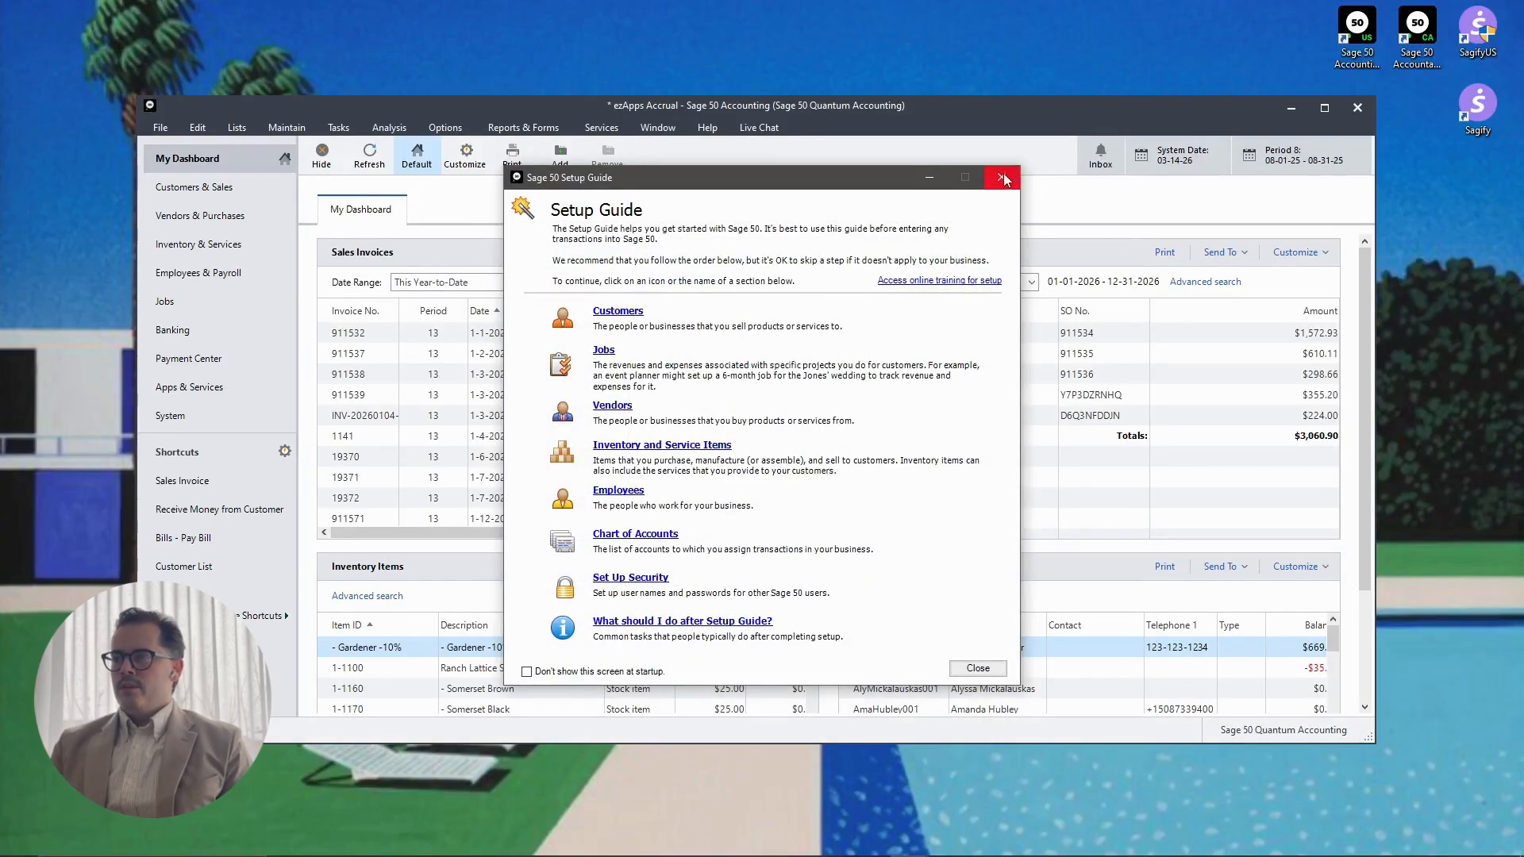
# Close the Sage 50 Setup Guide and launch SagifyUS over the open company file.
pyautogui.click(1003, 179)
pyautogui.press('Return')
pyautogui.moveTo(991, 115); pyautogui.dragTo(1005, 92)
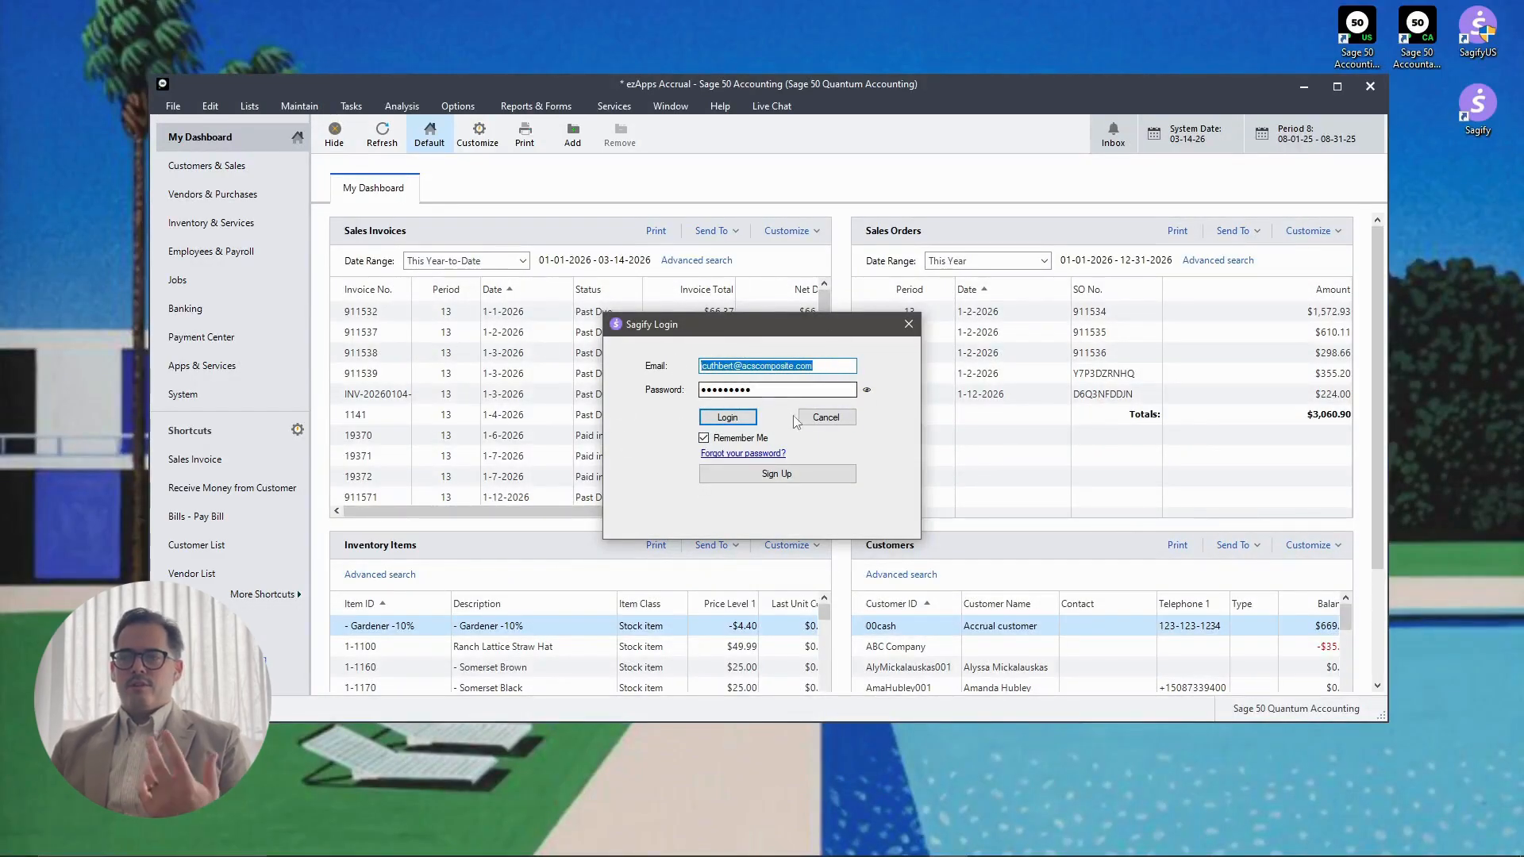
# Fill in the SagifyUS trial sign-up with name, company "Demo US Company", phone number, e-mail address, and the account password with its confirmation.
pyautogui.click(777, 477)
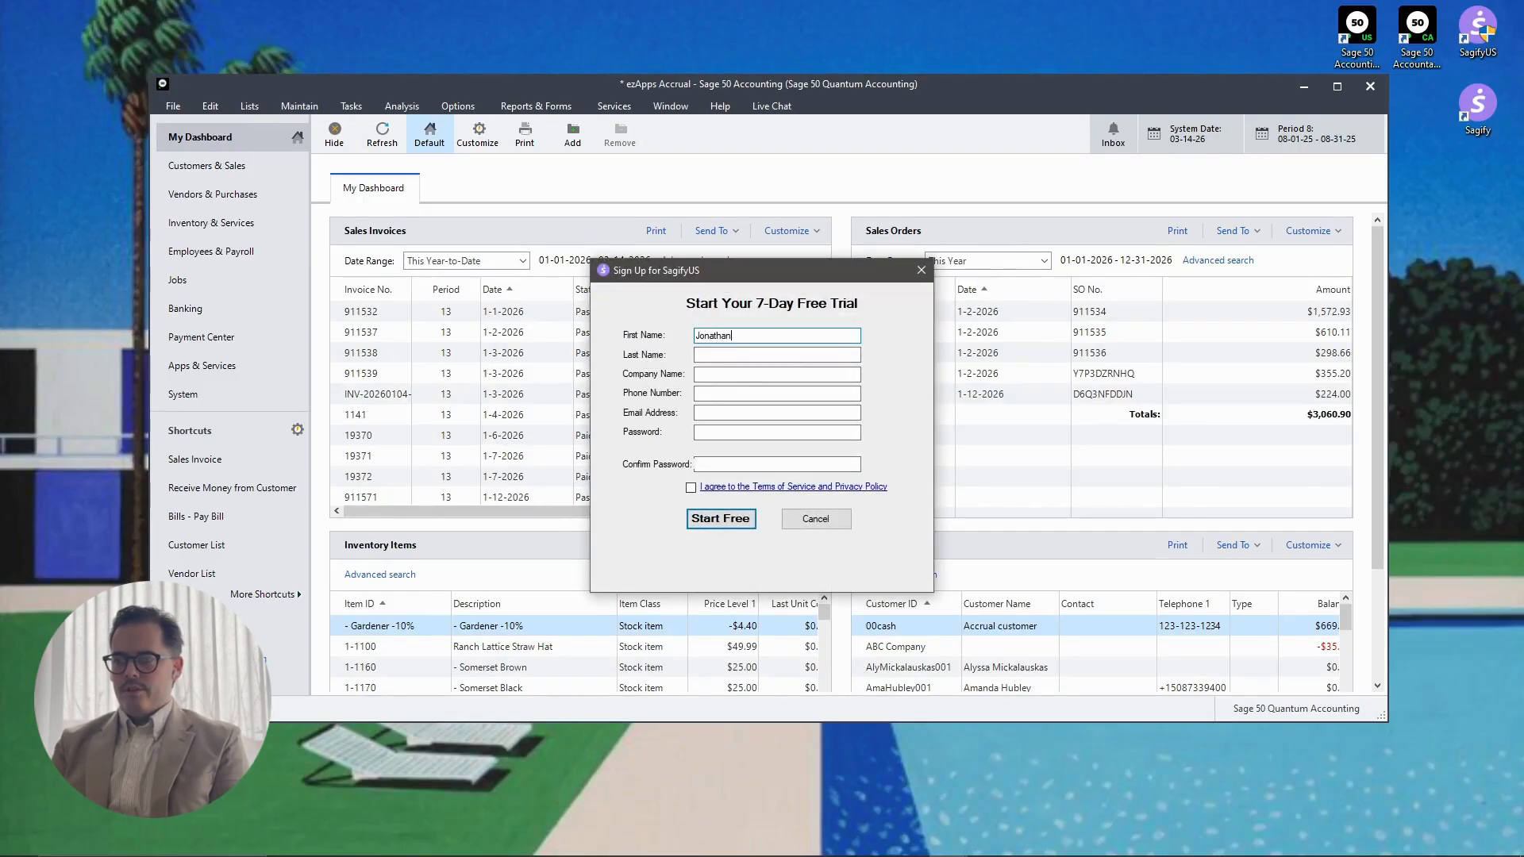
pyautogui.press('Tab')
pyautogui.write('D')
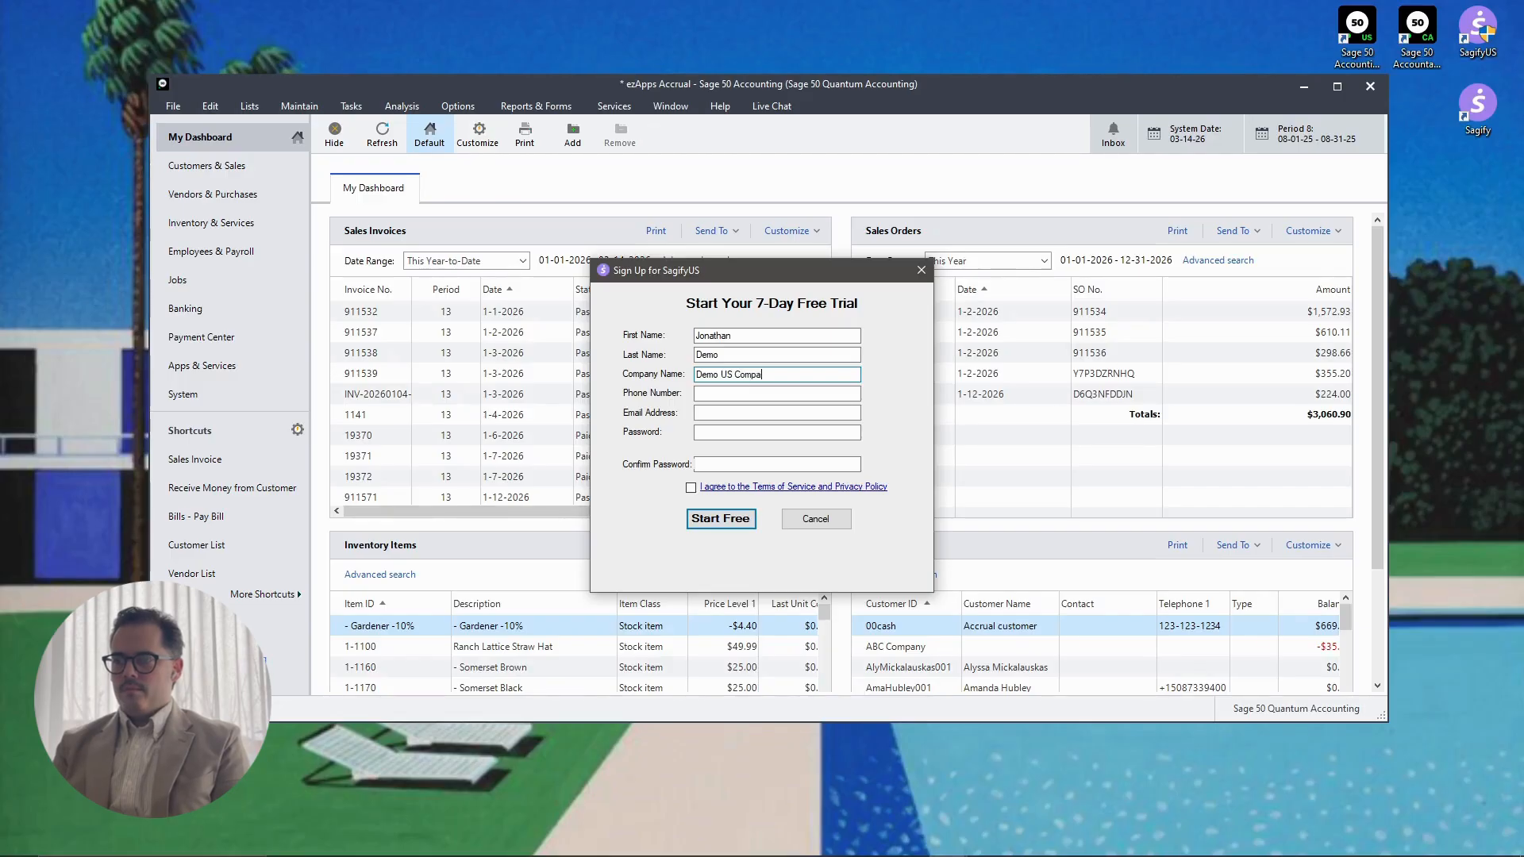
pyautogui.write('76891')
pyautogui.press('Tab')
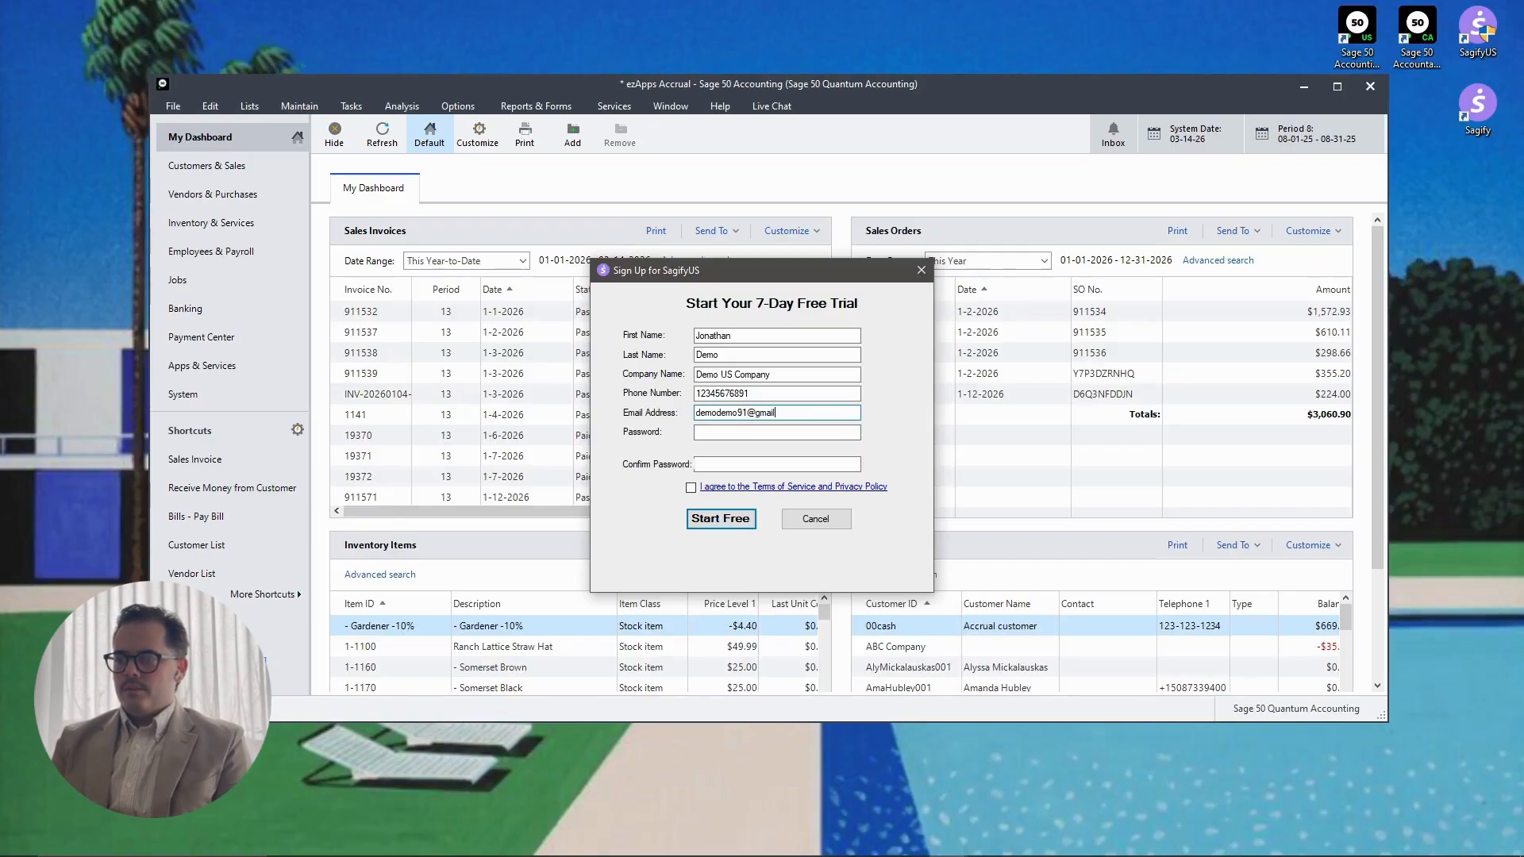
pyautogui.write('*********')
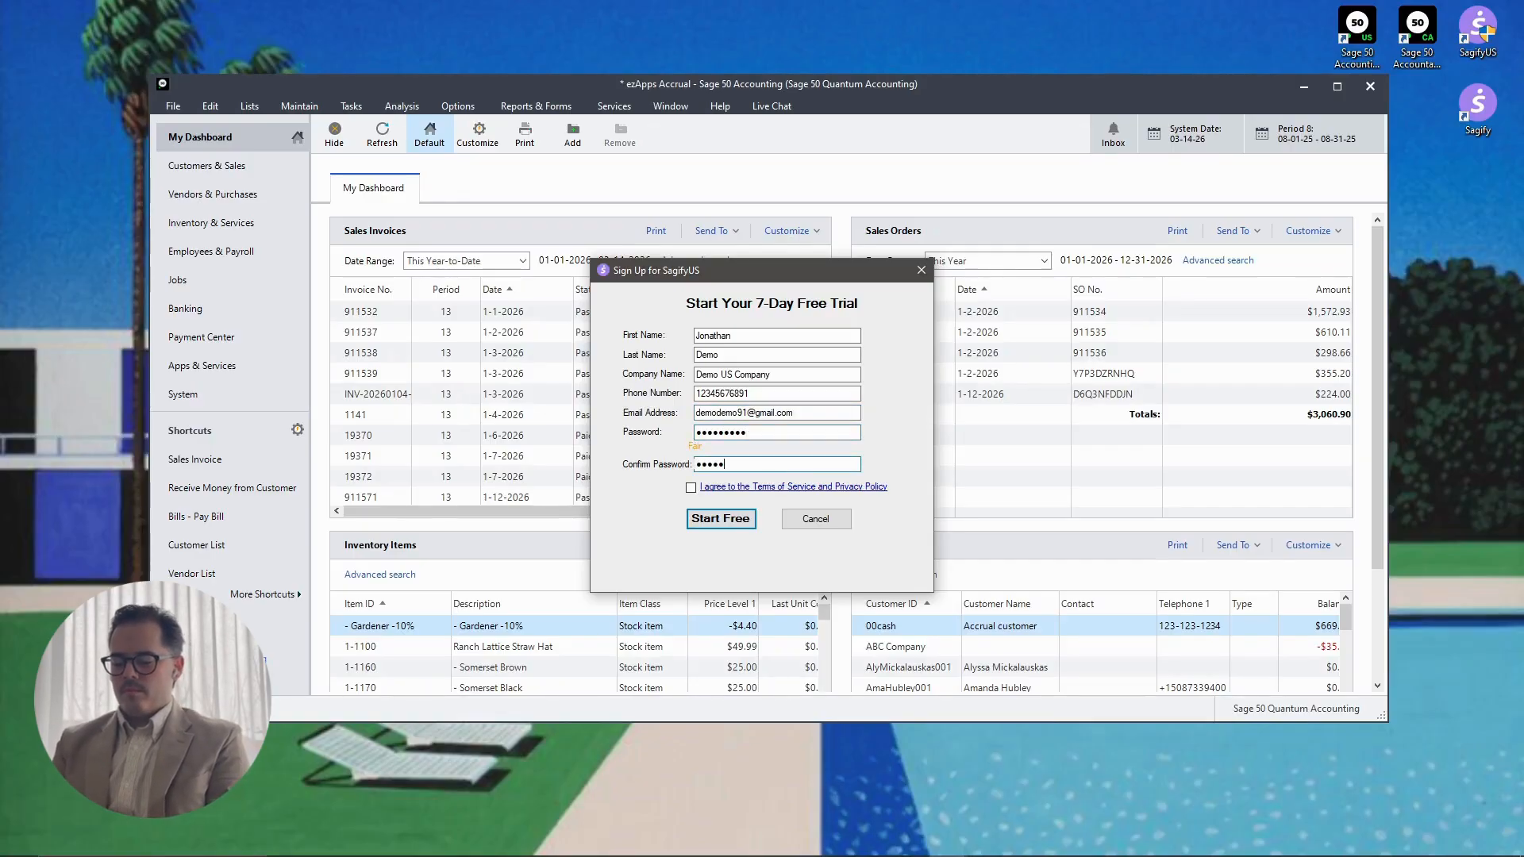
# Agree to the terms, start the 7-day free trial and accept the Terms of Service Agreement.
pyautogui.click(690, 488)
pyautogui.click(719, 518)
pyautogui.click(869, 500)
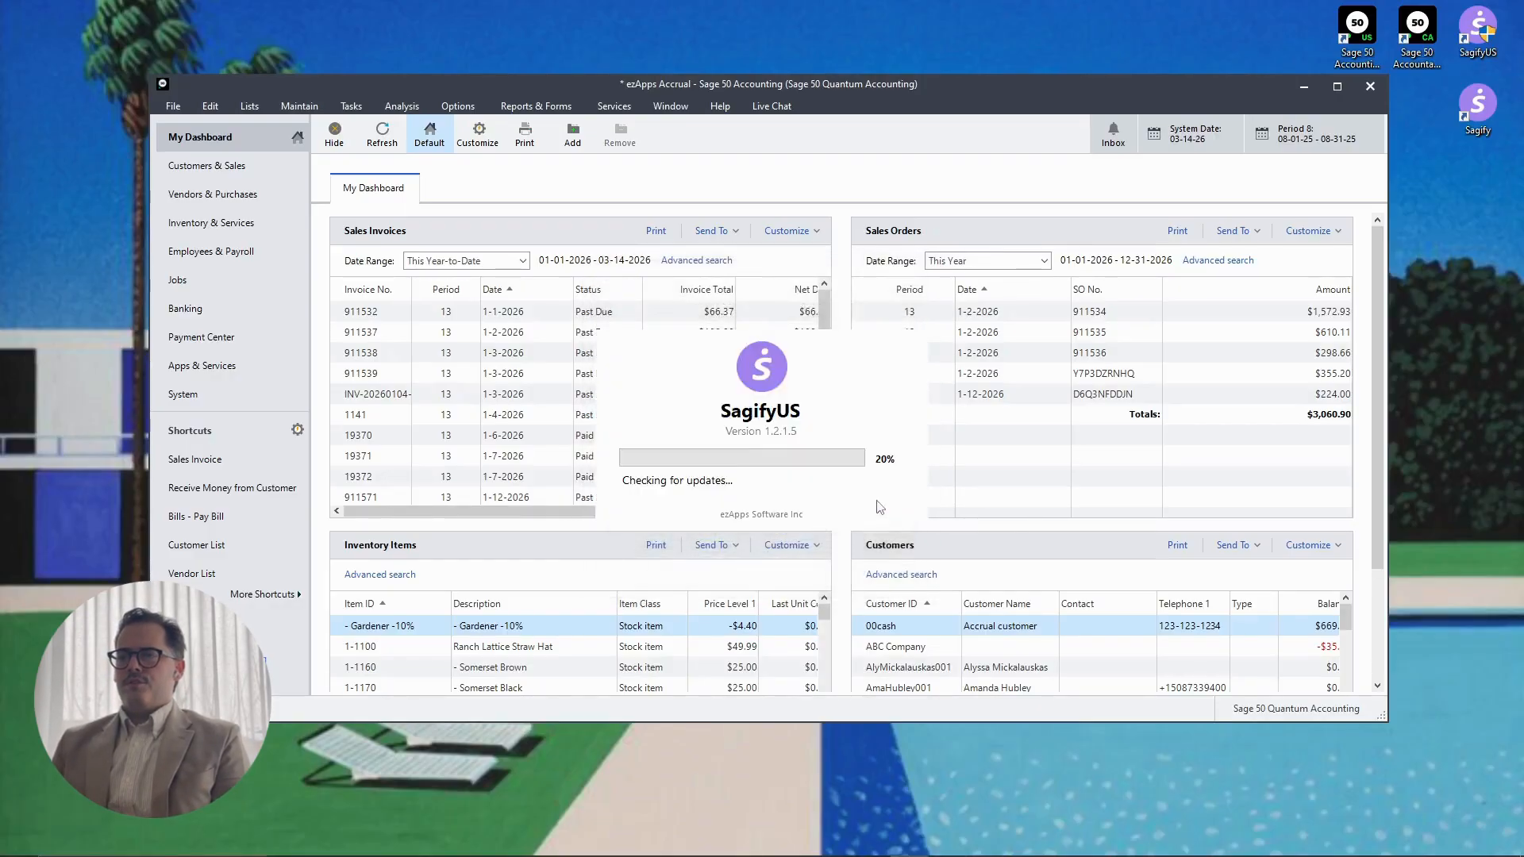
pyautogui.click(629, 618)
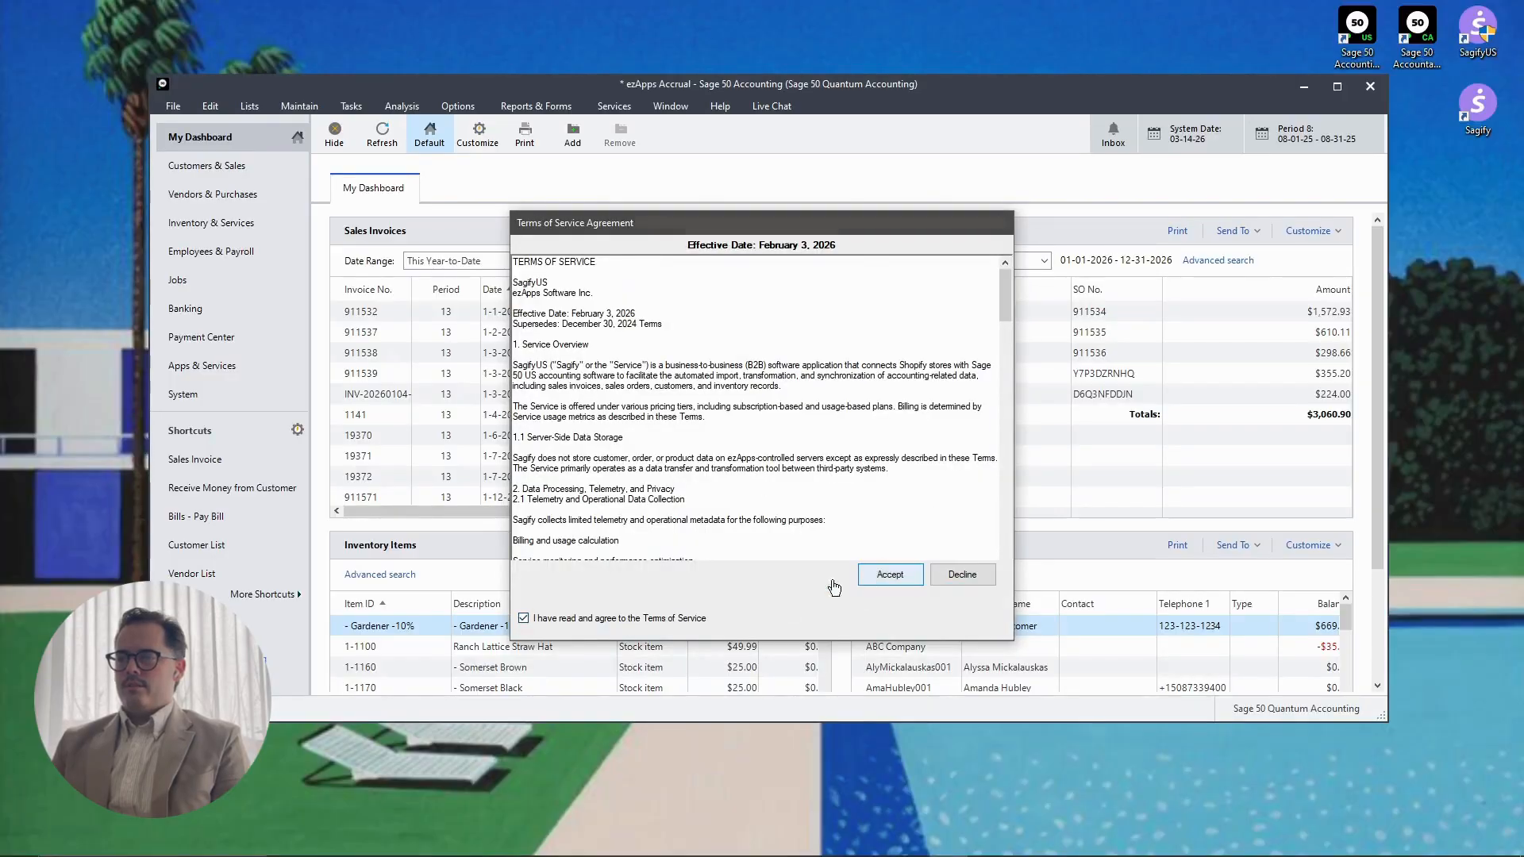
pyautogui.click(876, 576)
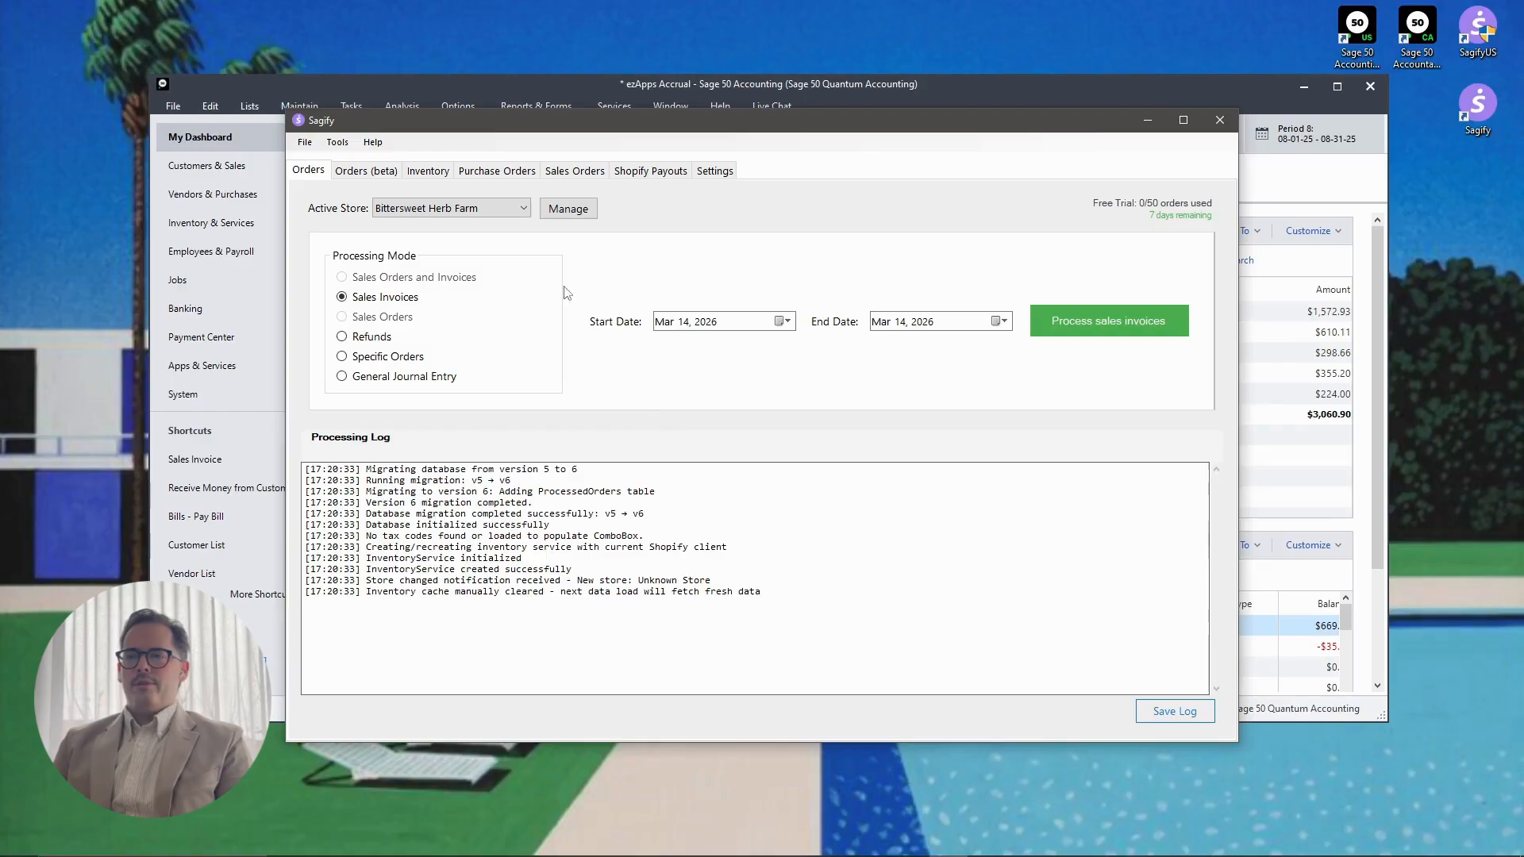
# Start adding a Shopify store from Sagify's store manager, and switch to the ACS Composite Shopify admin in Edge.
pyautogui.click(568, 210)
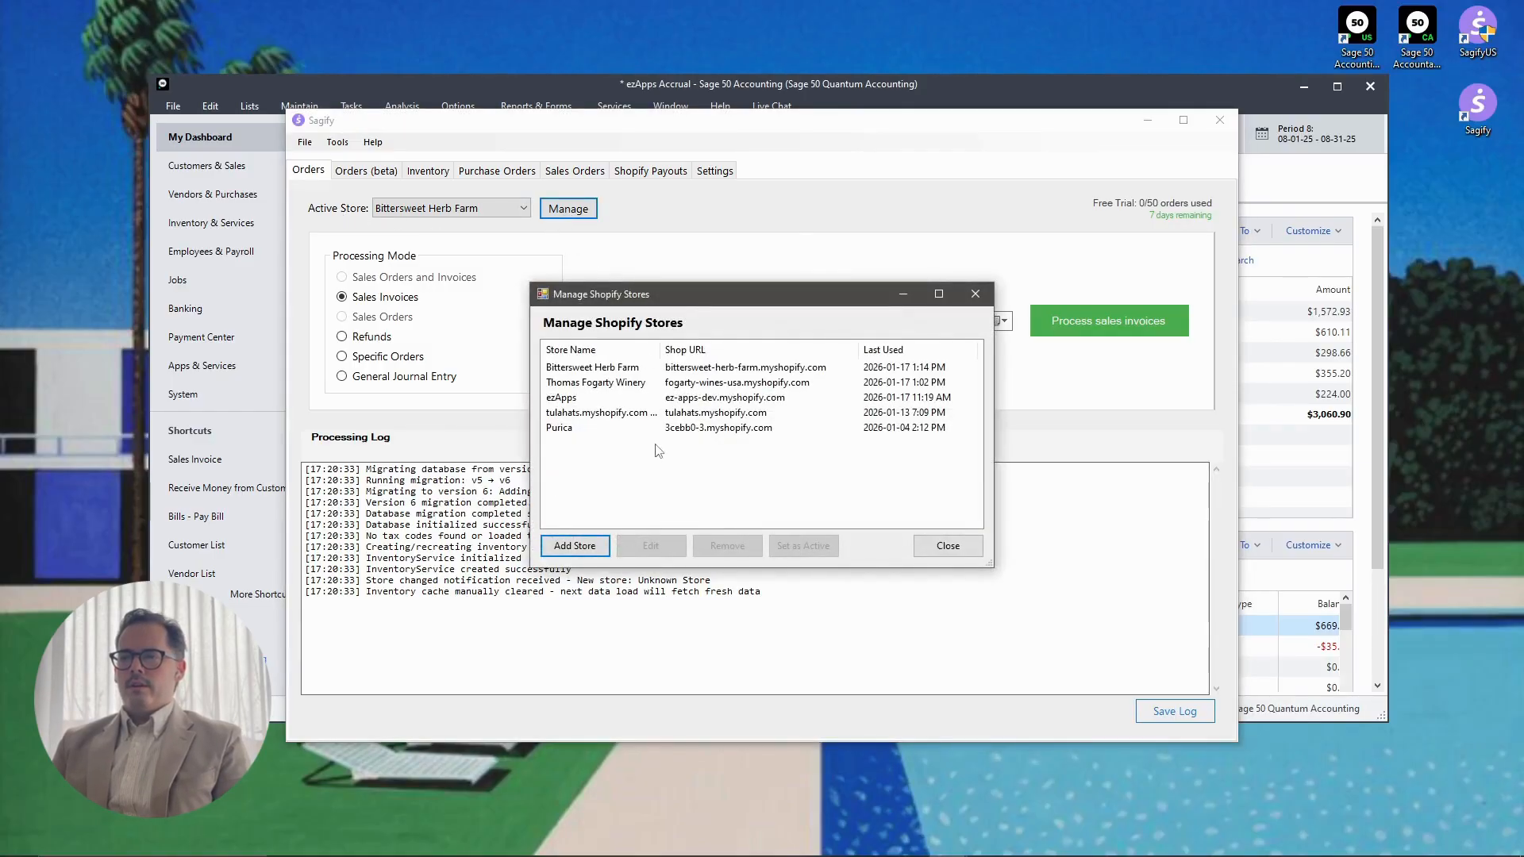
pyautogui.click(575, 549)
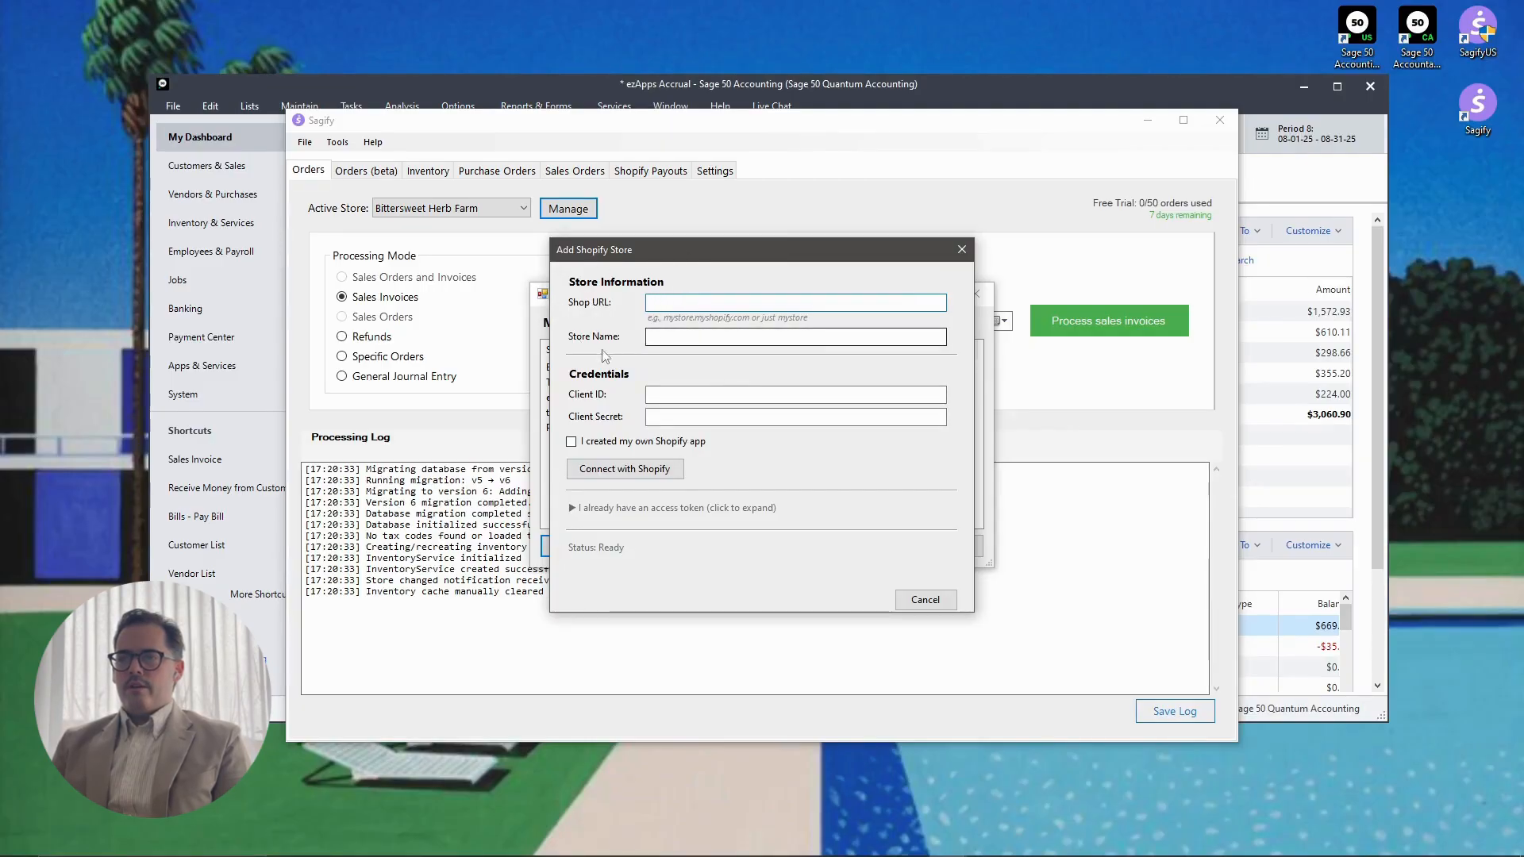
pyautogui.moveTo(370, 825)
pyautogui.click(293, 774)
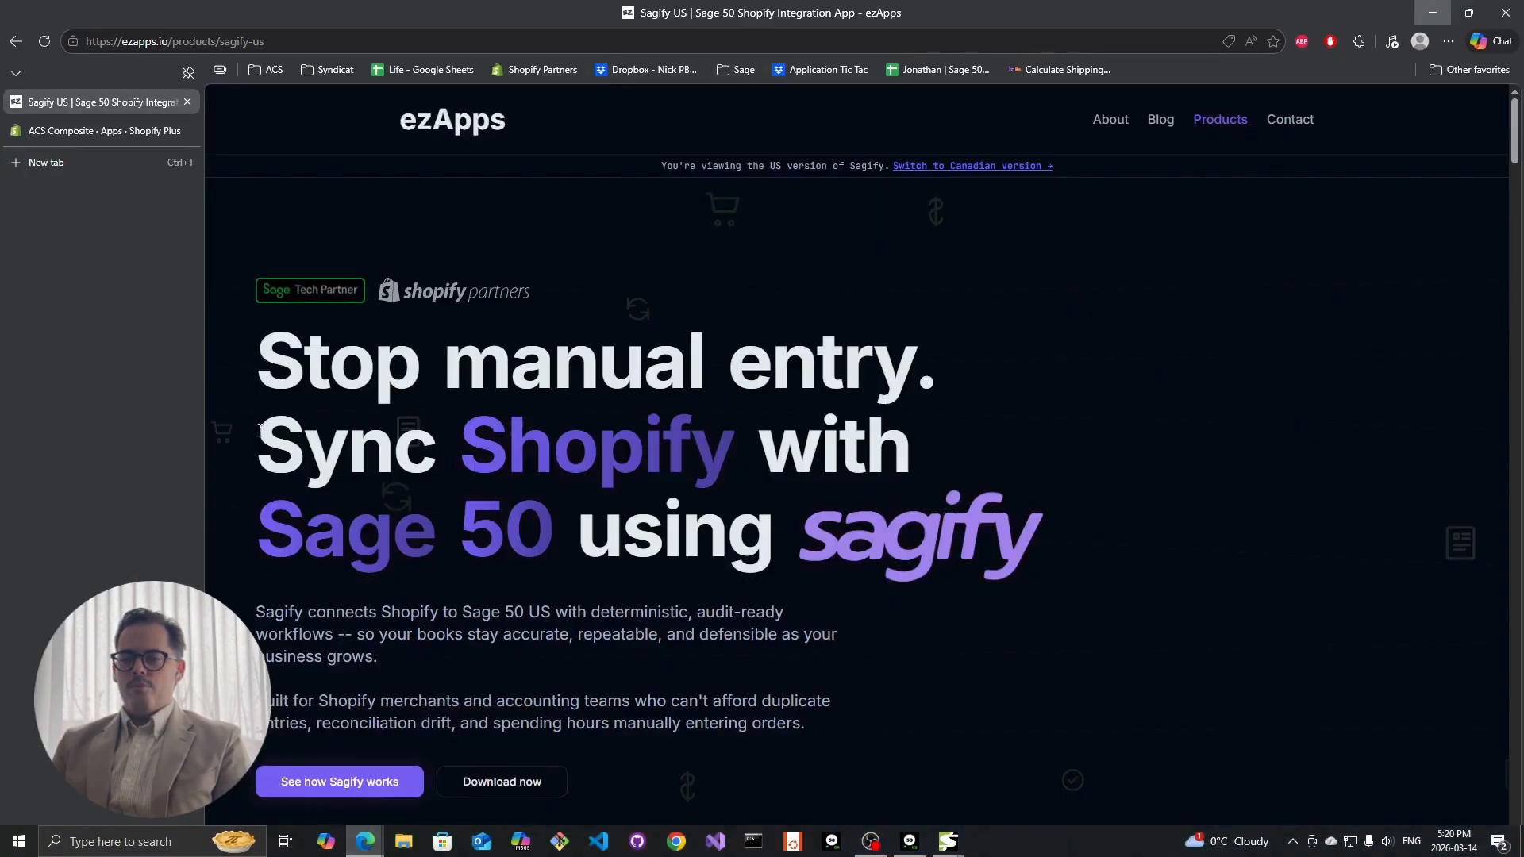
pyautogui.click(119, 131)
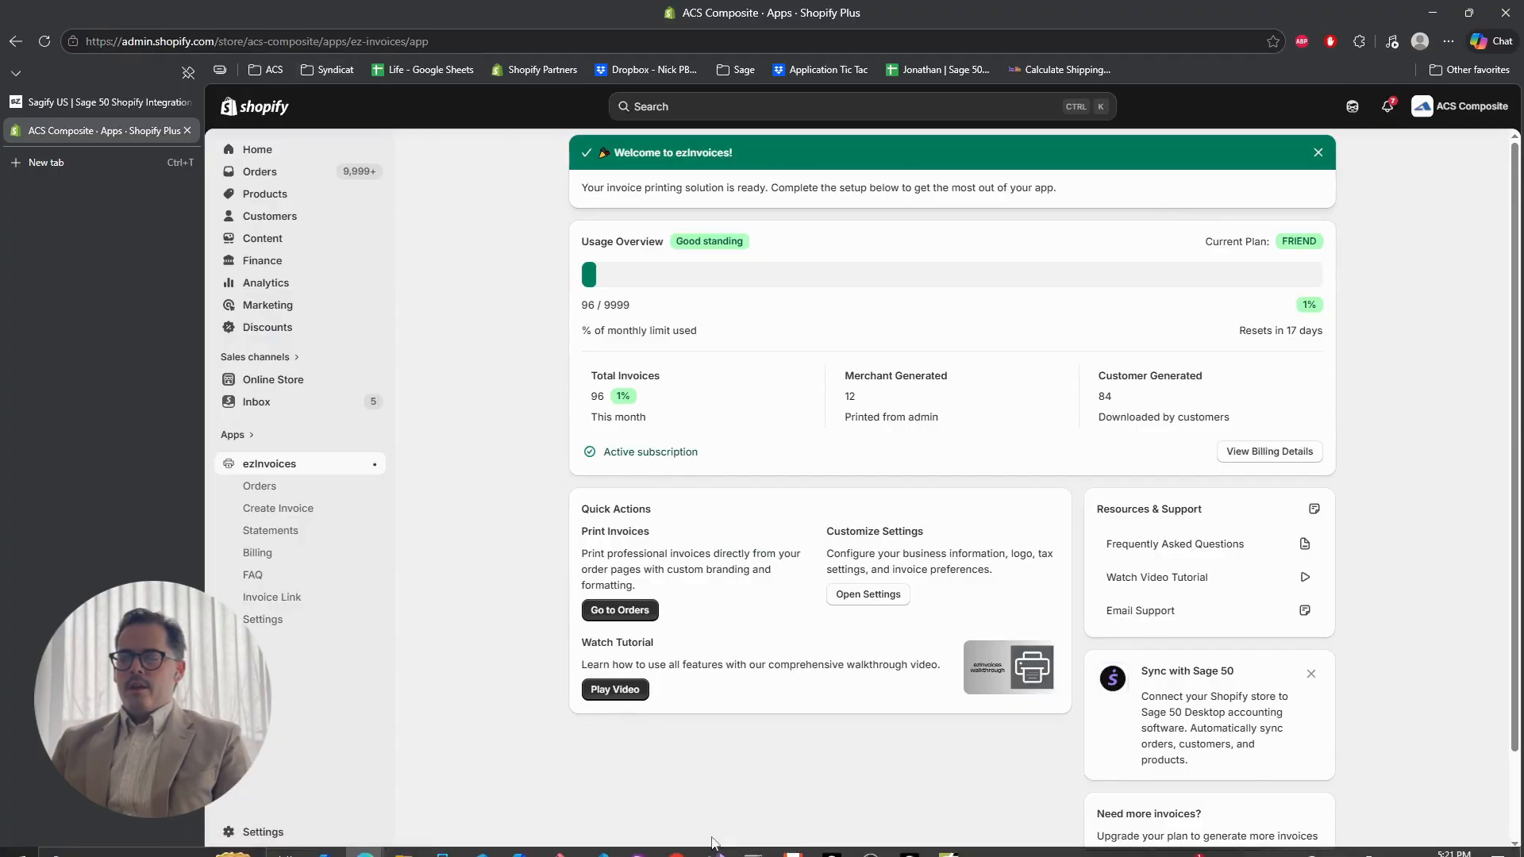
# Highlight the store handle acs-composite in the Shopify admin address and replace it with the example handle qwegh-1236.
pyautogui.click(313, 41)
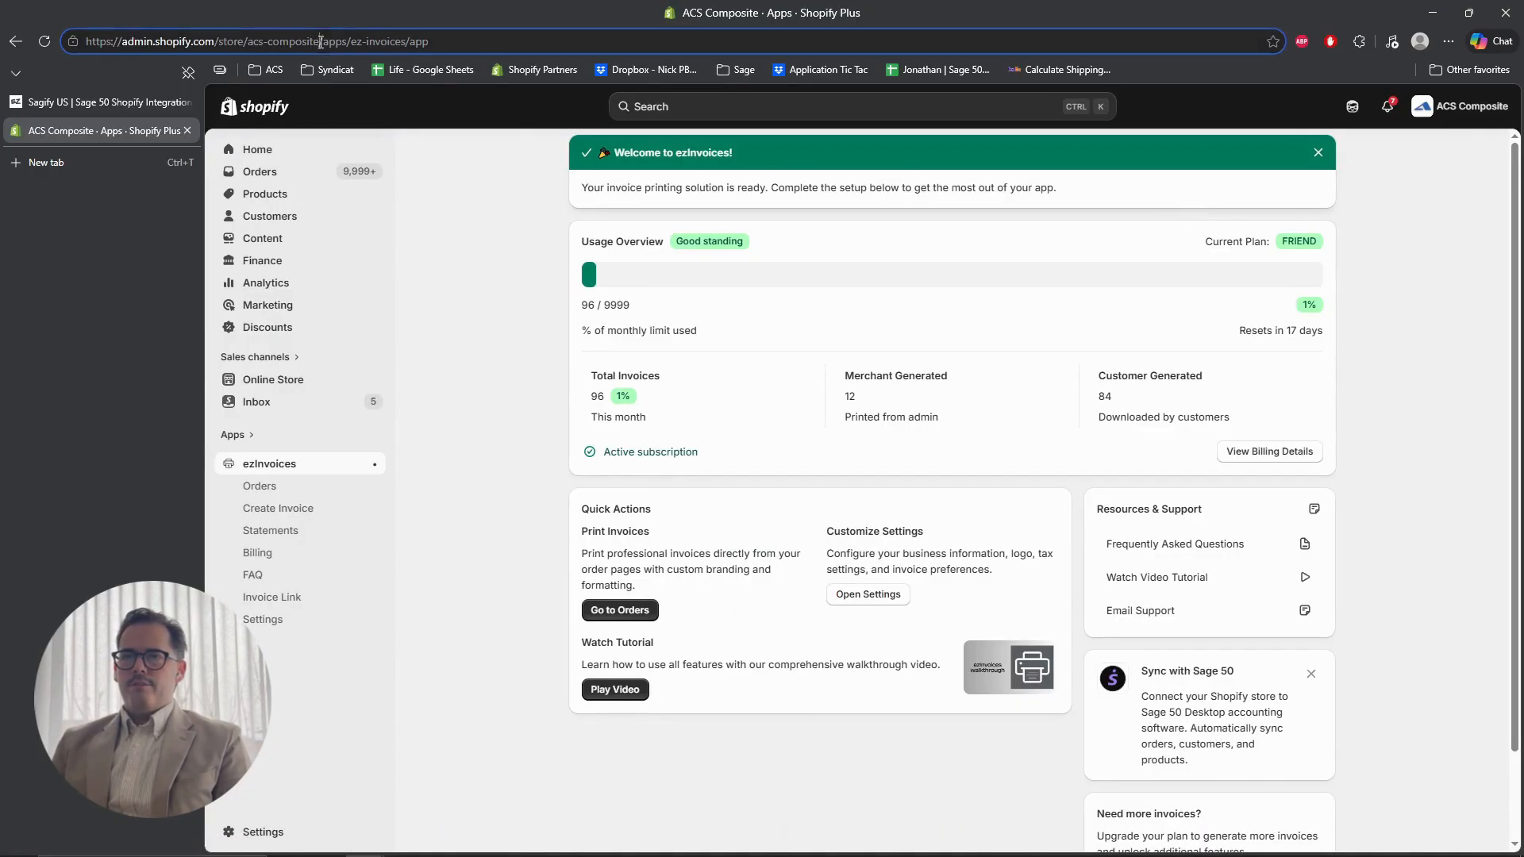
pyautogui.click(396, 42)
pyautogui.moveTo(232, 40); pyautogui.dragTo(260, 40)
pyautogui.click(339, 46)
pyautogui.moveTo(336, 39); pyautogui.dragTo(268, 43)
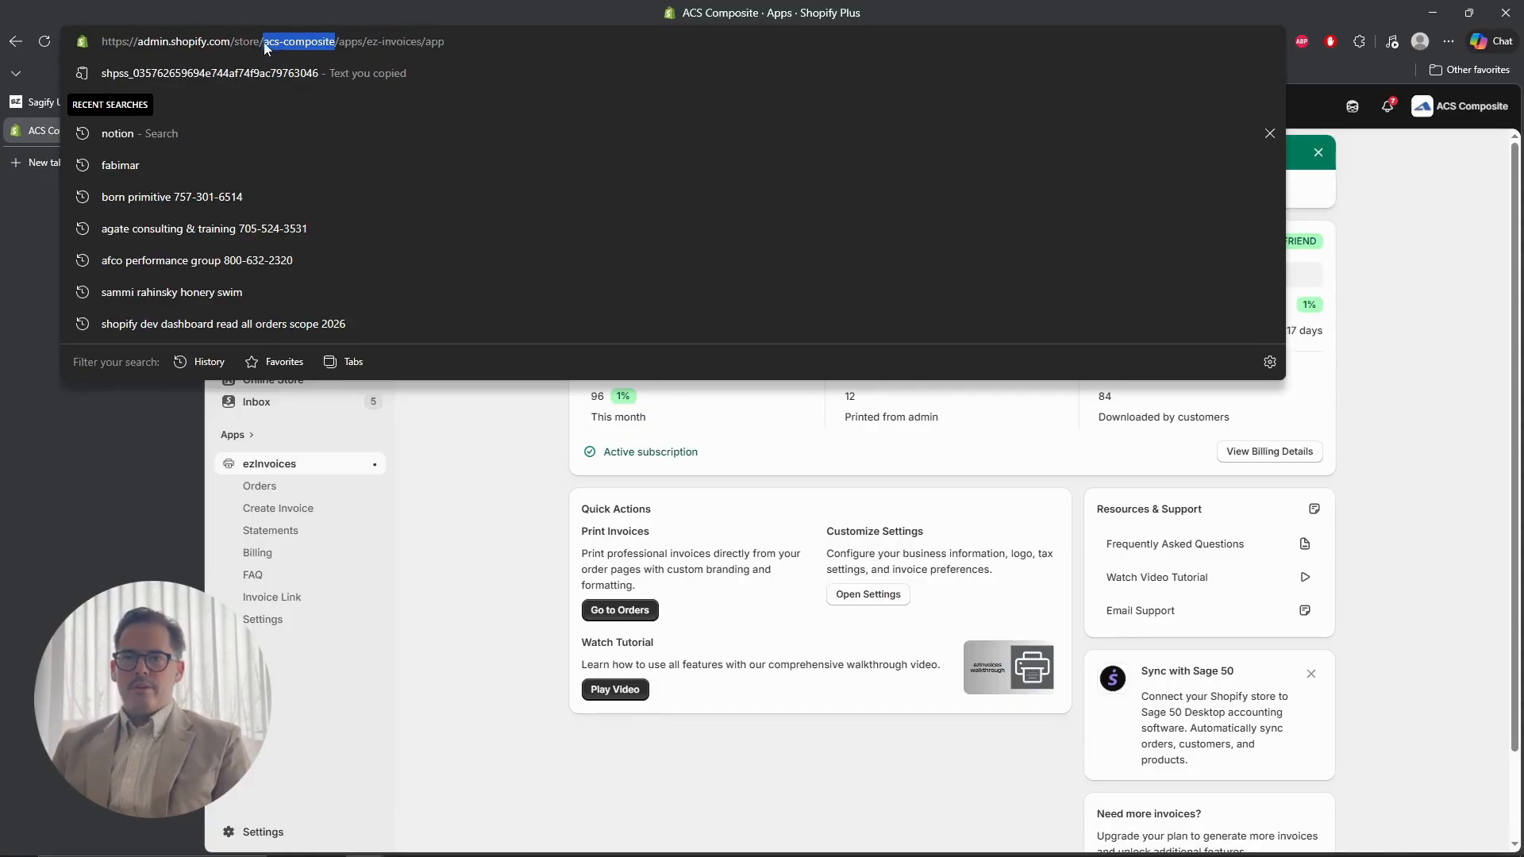
pyautogui.moveTo(263, 41); pyautogui.dragTo(337, 41)
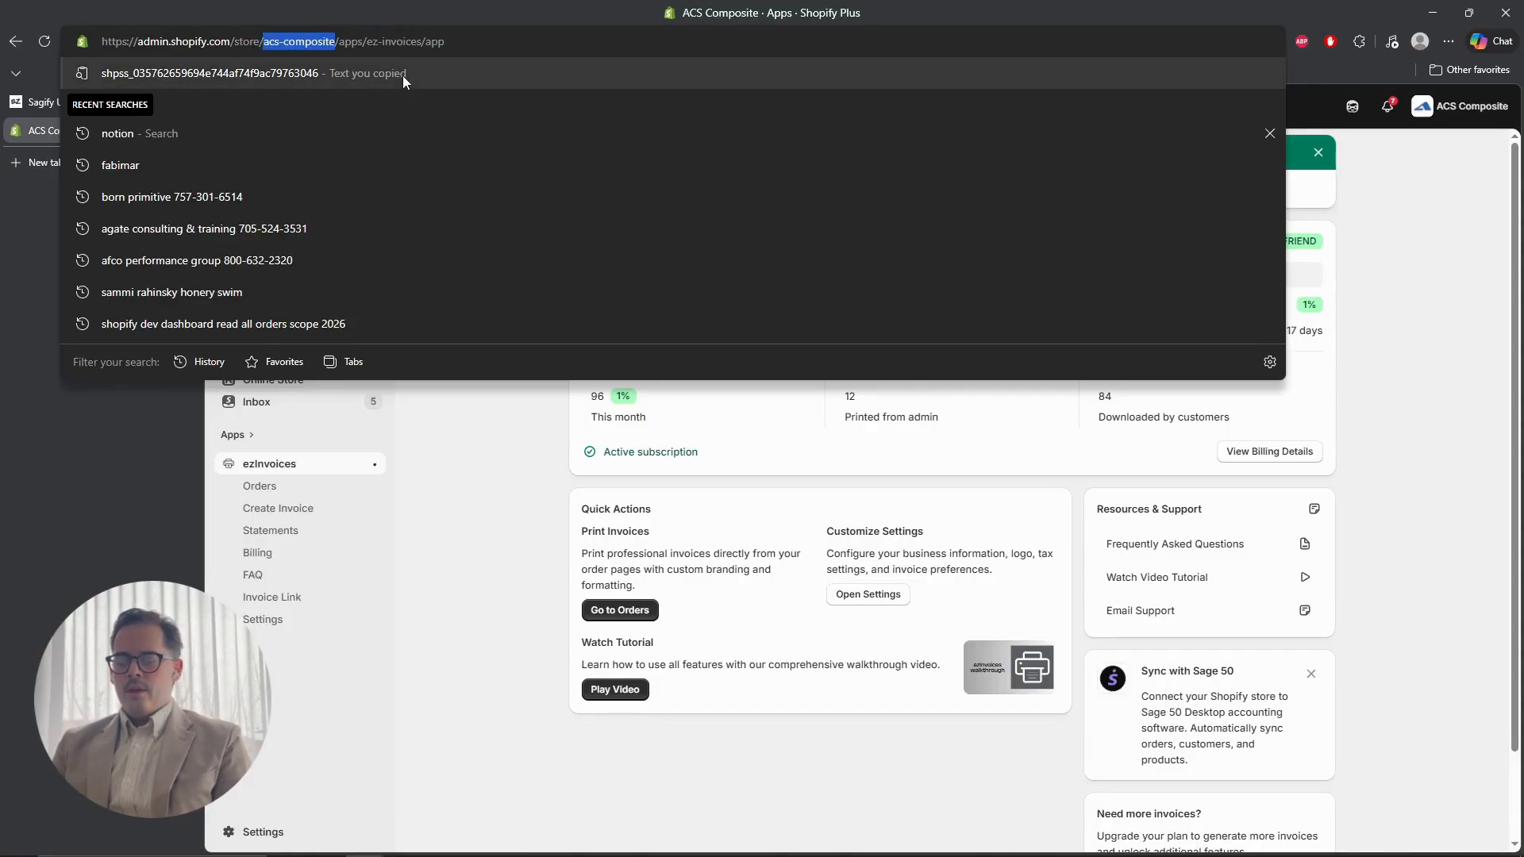
pyautogui.write('qwegh-1236')
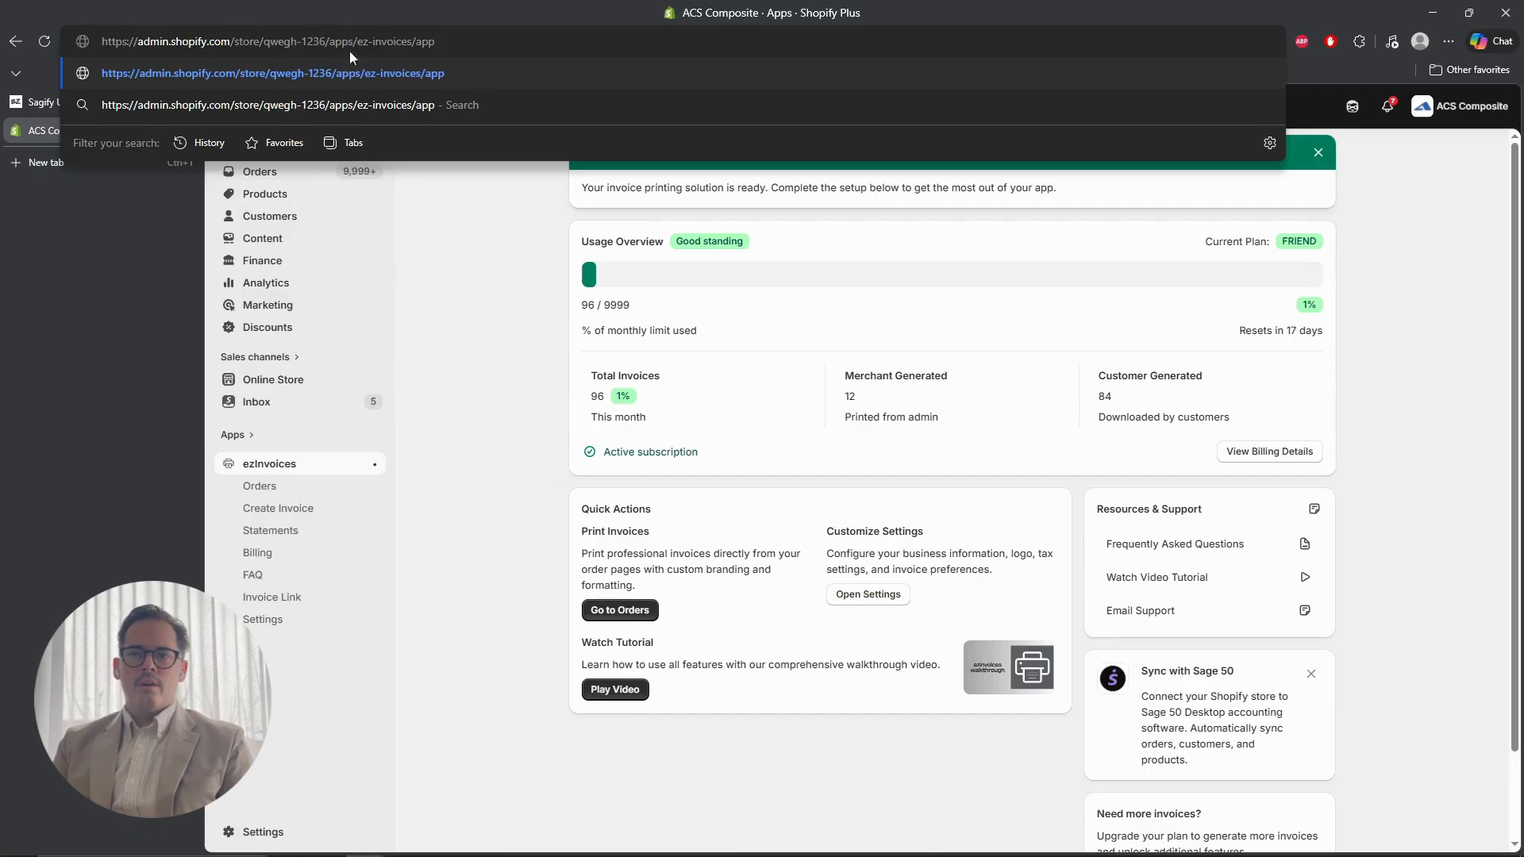
# Switch back to Sagify and set the new store's Shop URL to acs-composite.myshopify.com and its Store Name to SAGIFY SEMO.
pyautogui.click(1110, 759)
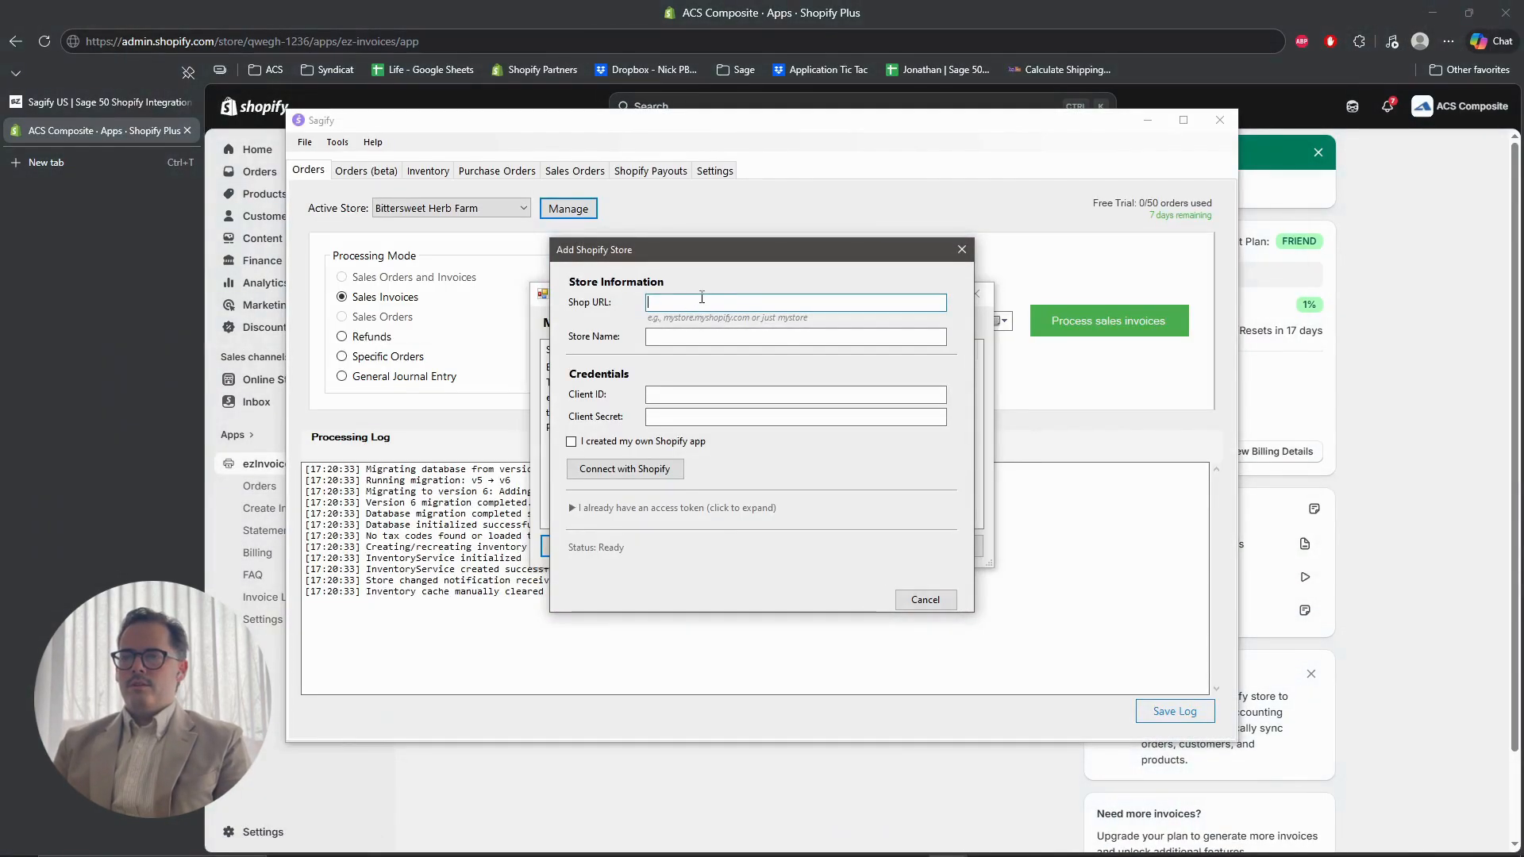
pyautogui.write('acs-composite.mys')
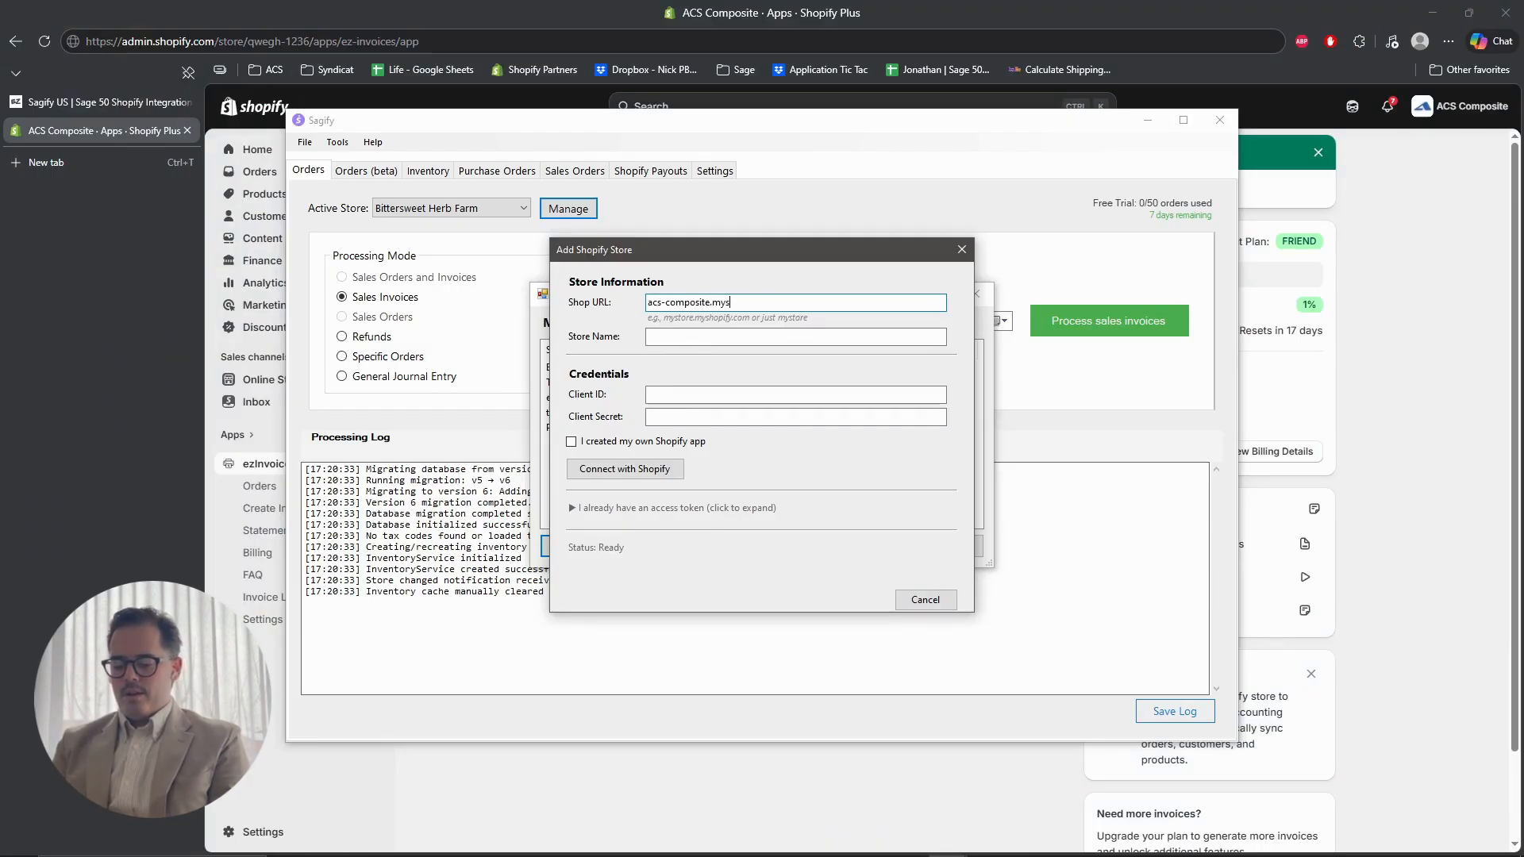
pyautogui.write('hopify.com')
pyautogui.click(740, 339)
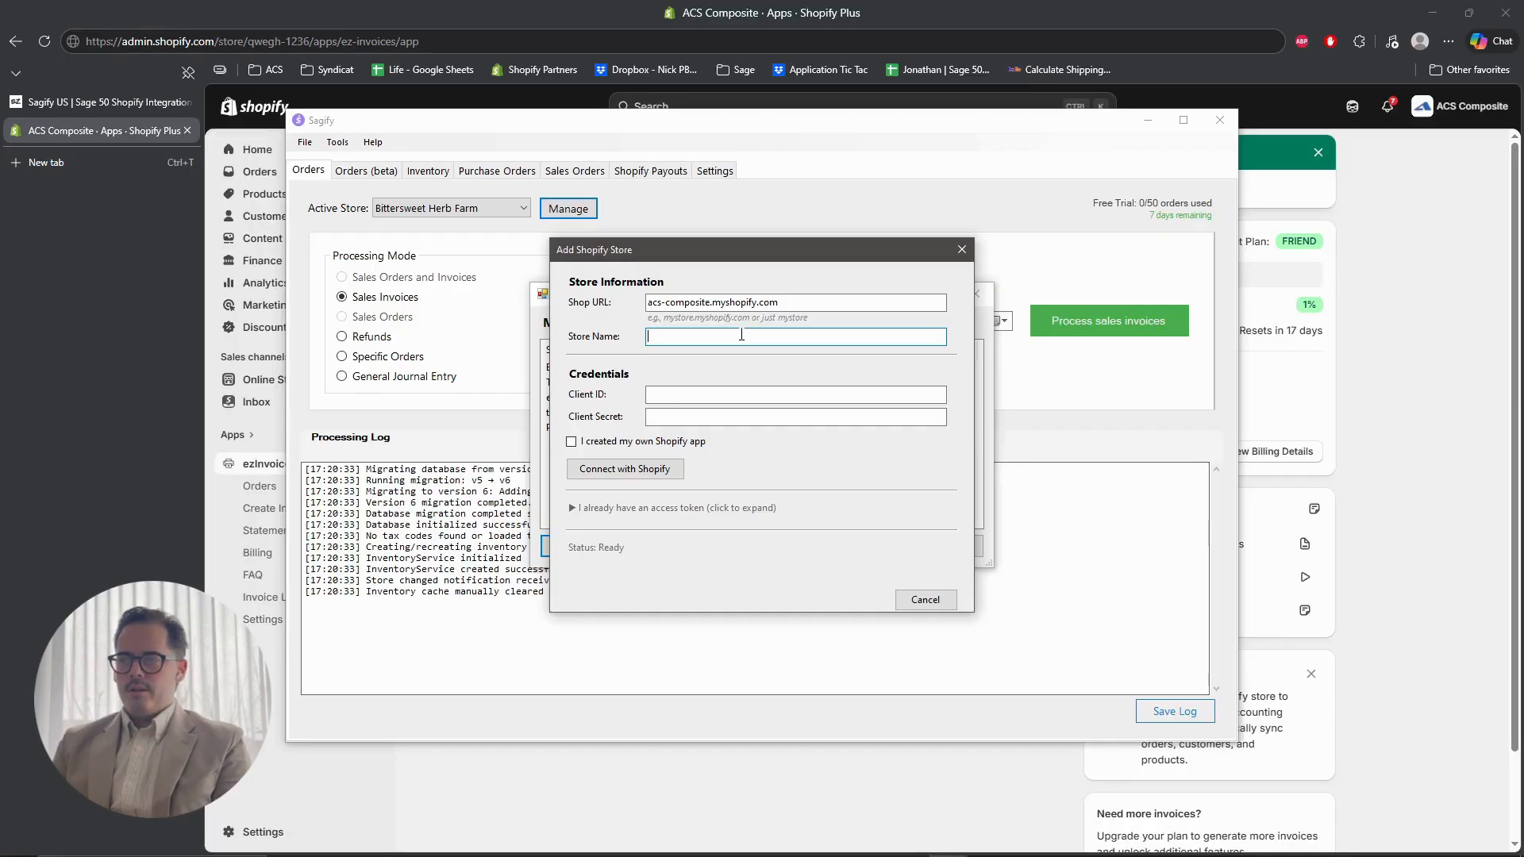
pyautogui.write('SAGIFY SDEMO')
pyautogui.press('BackSpace')
pyautogui.write('EMO')
pyautogui.click(665, 394)
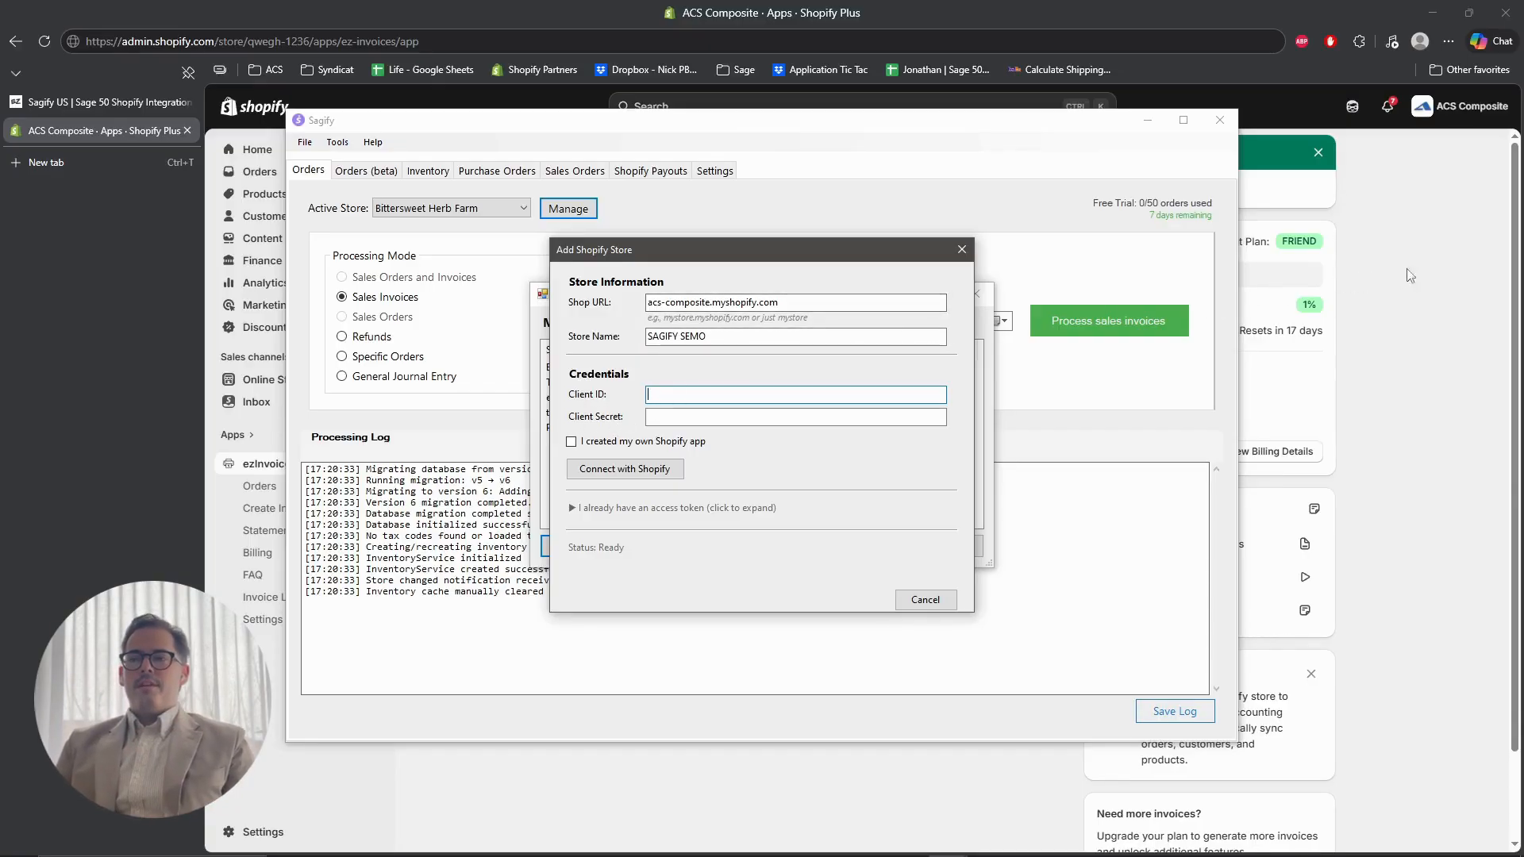
# Switch to the Shopify admin in Edge and open the app development page in the store's app settings.
pyautogui.click(1457, 274)
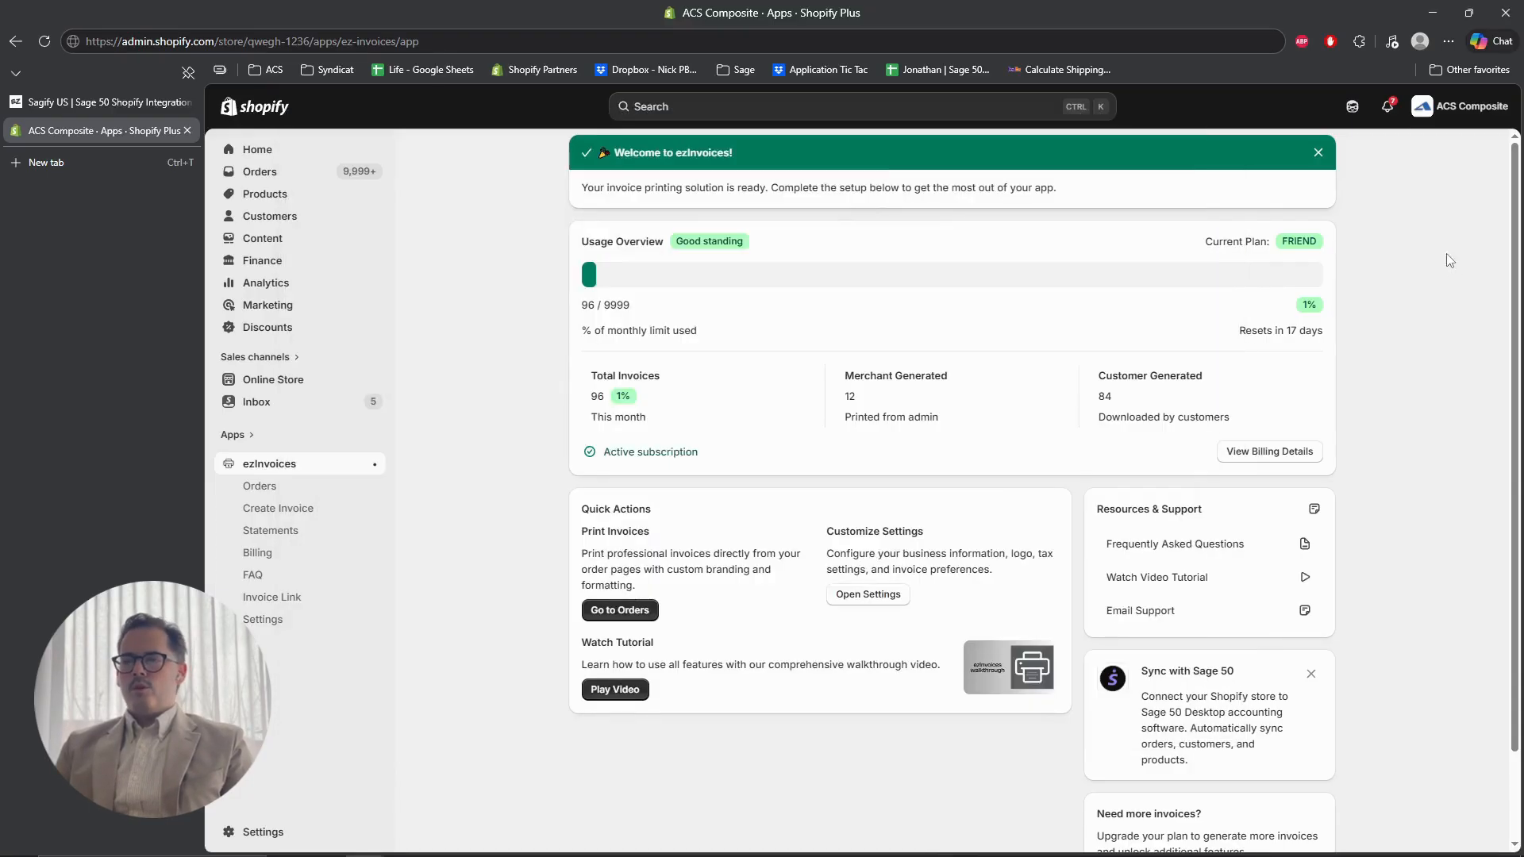
pyautogui.click(1427, 119)
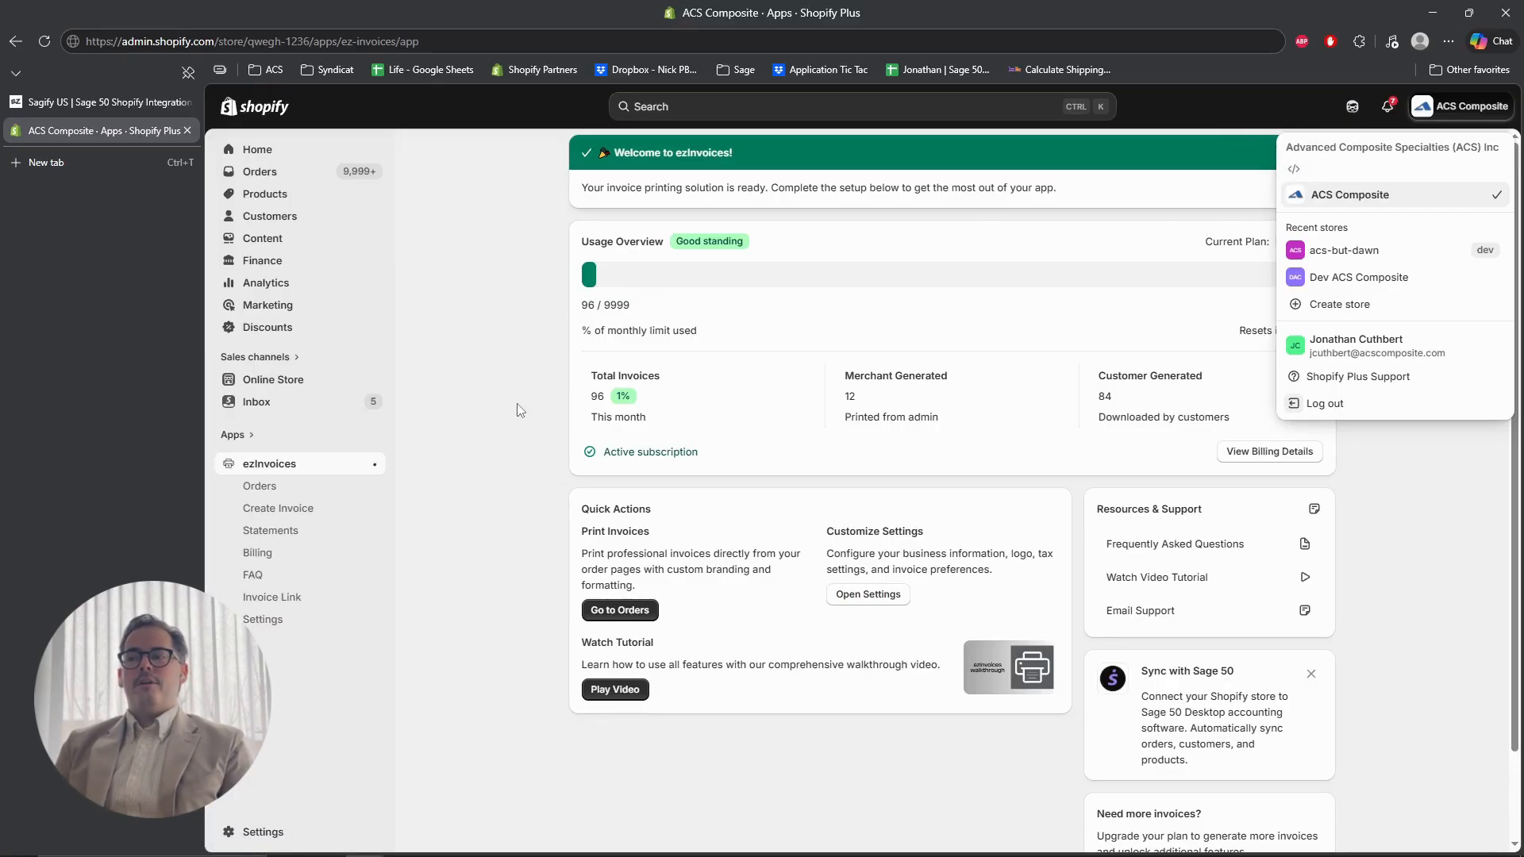
pyautogui.click(246, 833)
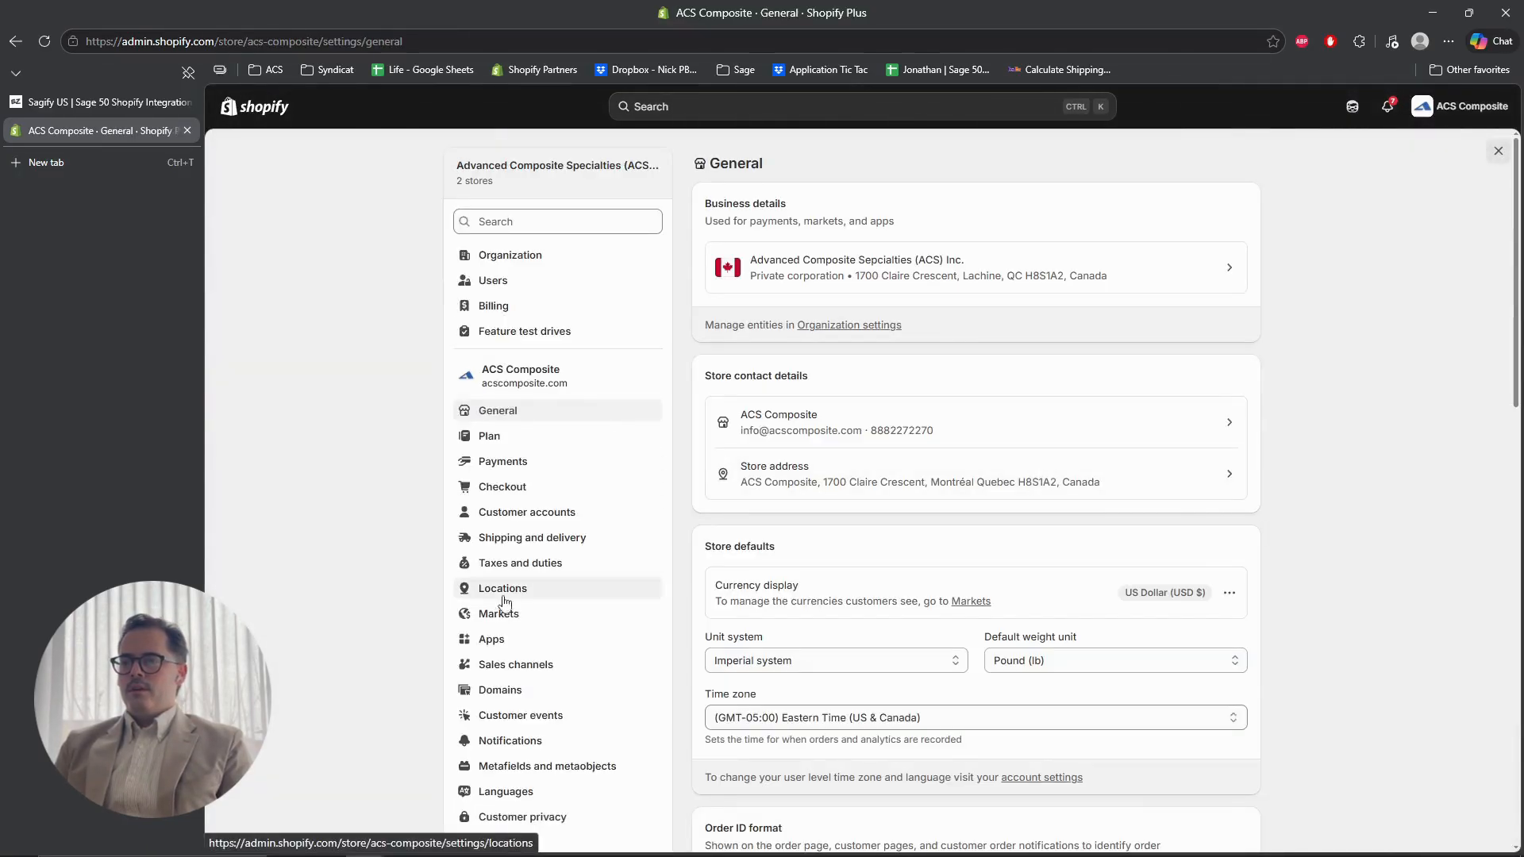
pyautogui.click(509, 642)
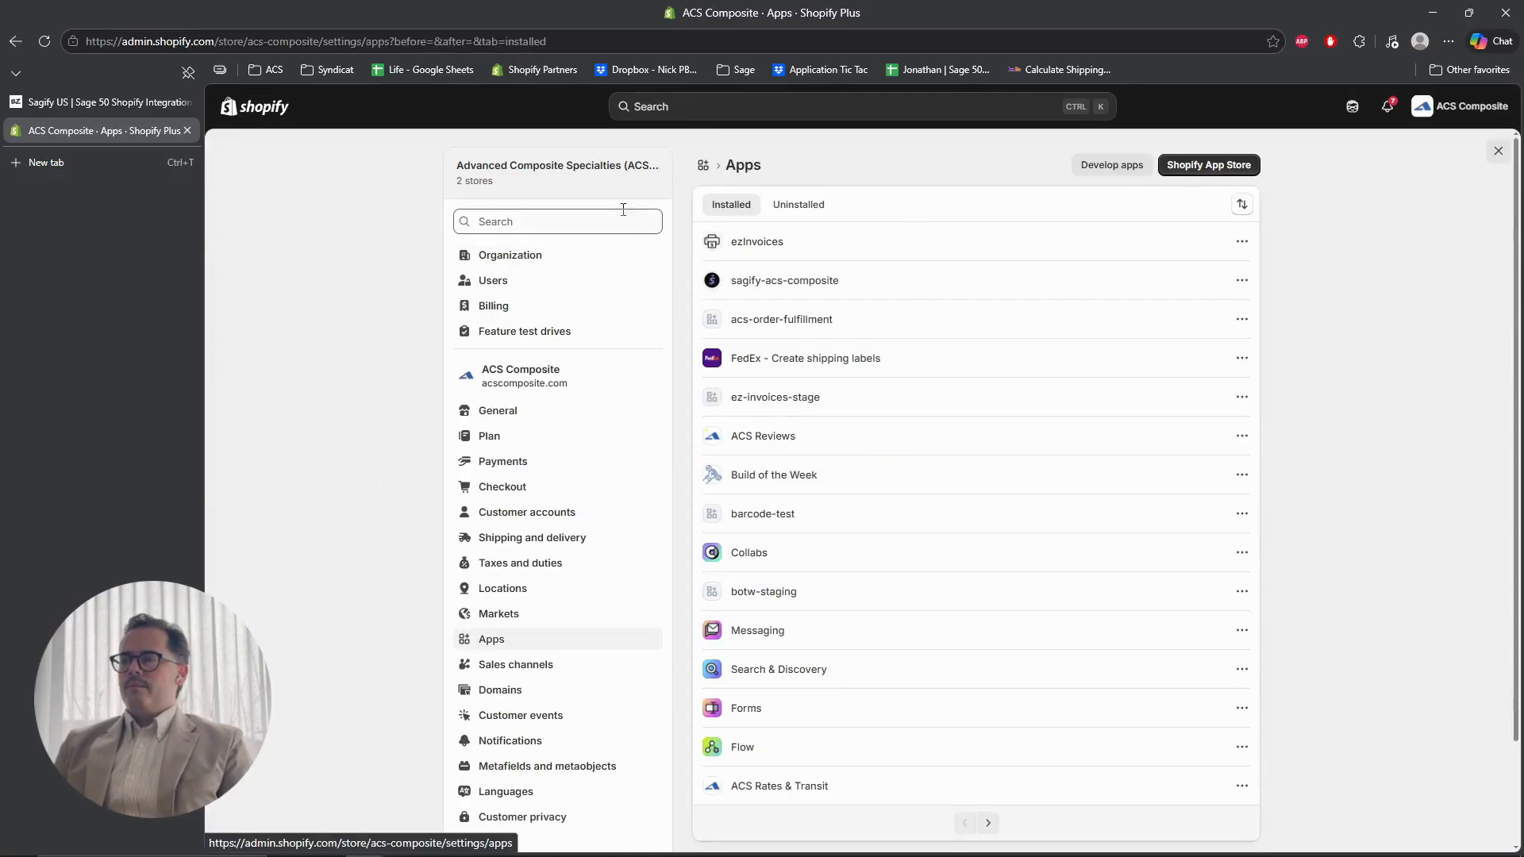
pyautogui.click(1113, 175)
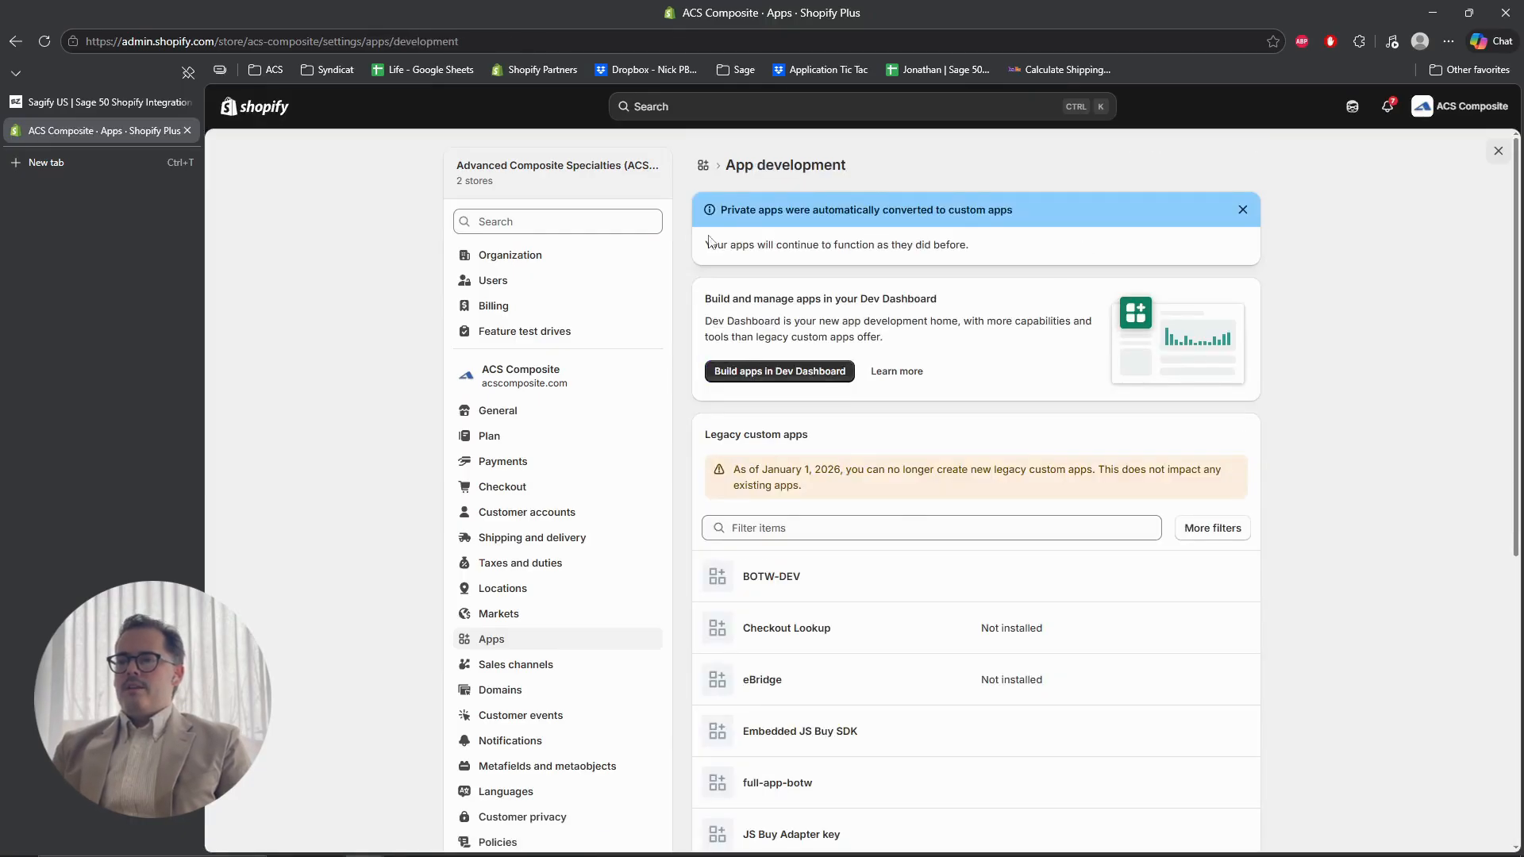
# Highlight the text about building and managing apps in the Dev Dashboard, and open the Dev Dashboard.
pyautogui.moveTo(701, 300); pyautogui.dragTo(959, 312)
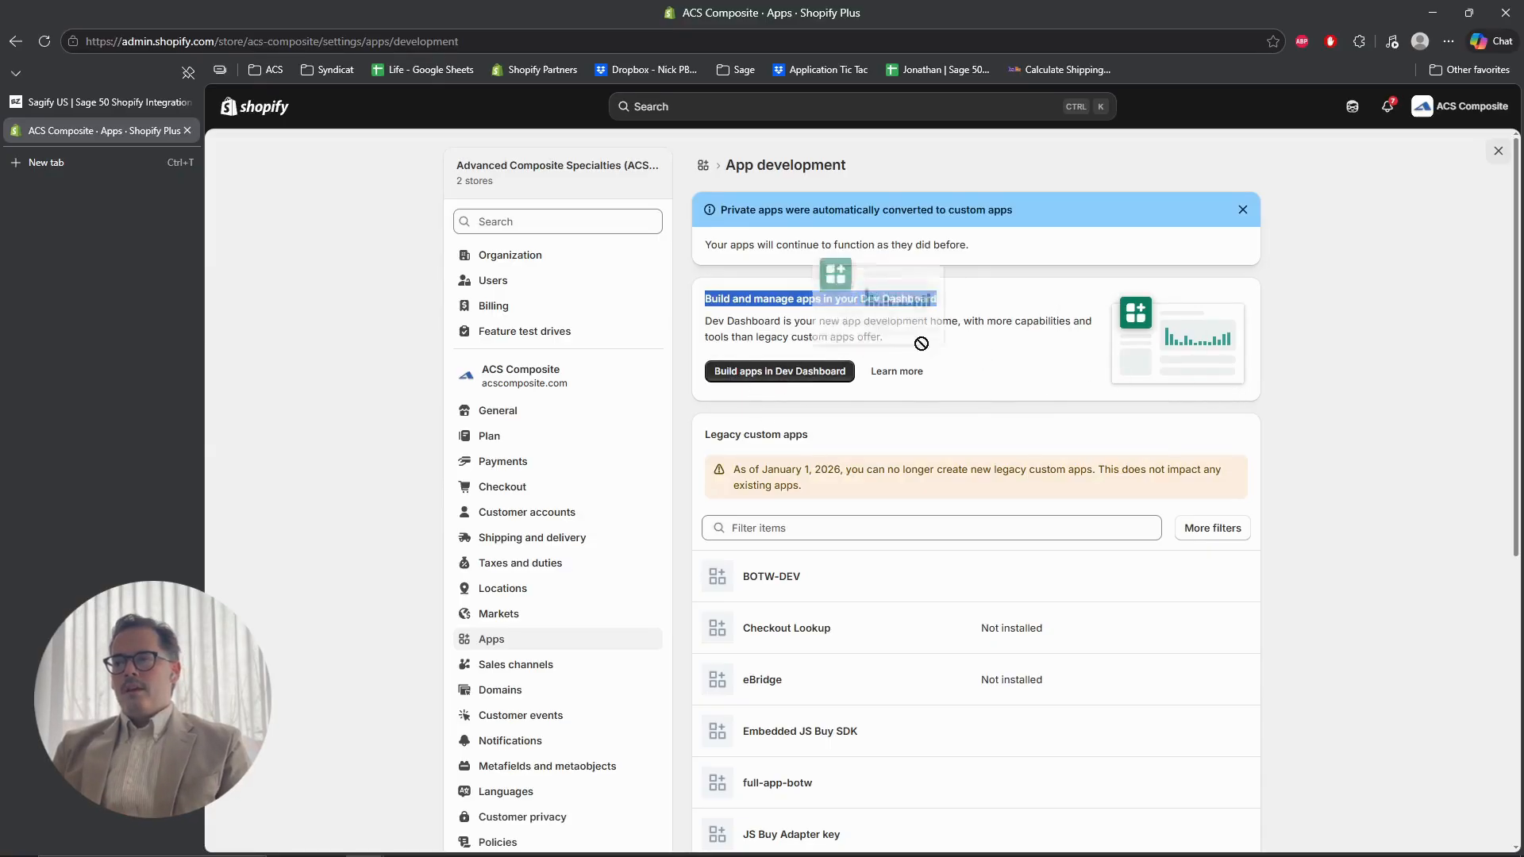
pyautogui.moveTo(705, 300); pyautogui.dragTo(1160, 385)
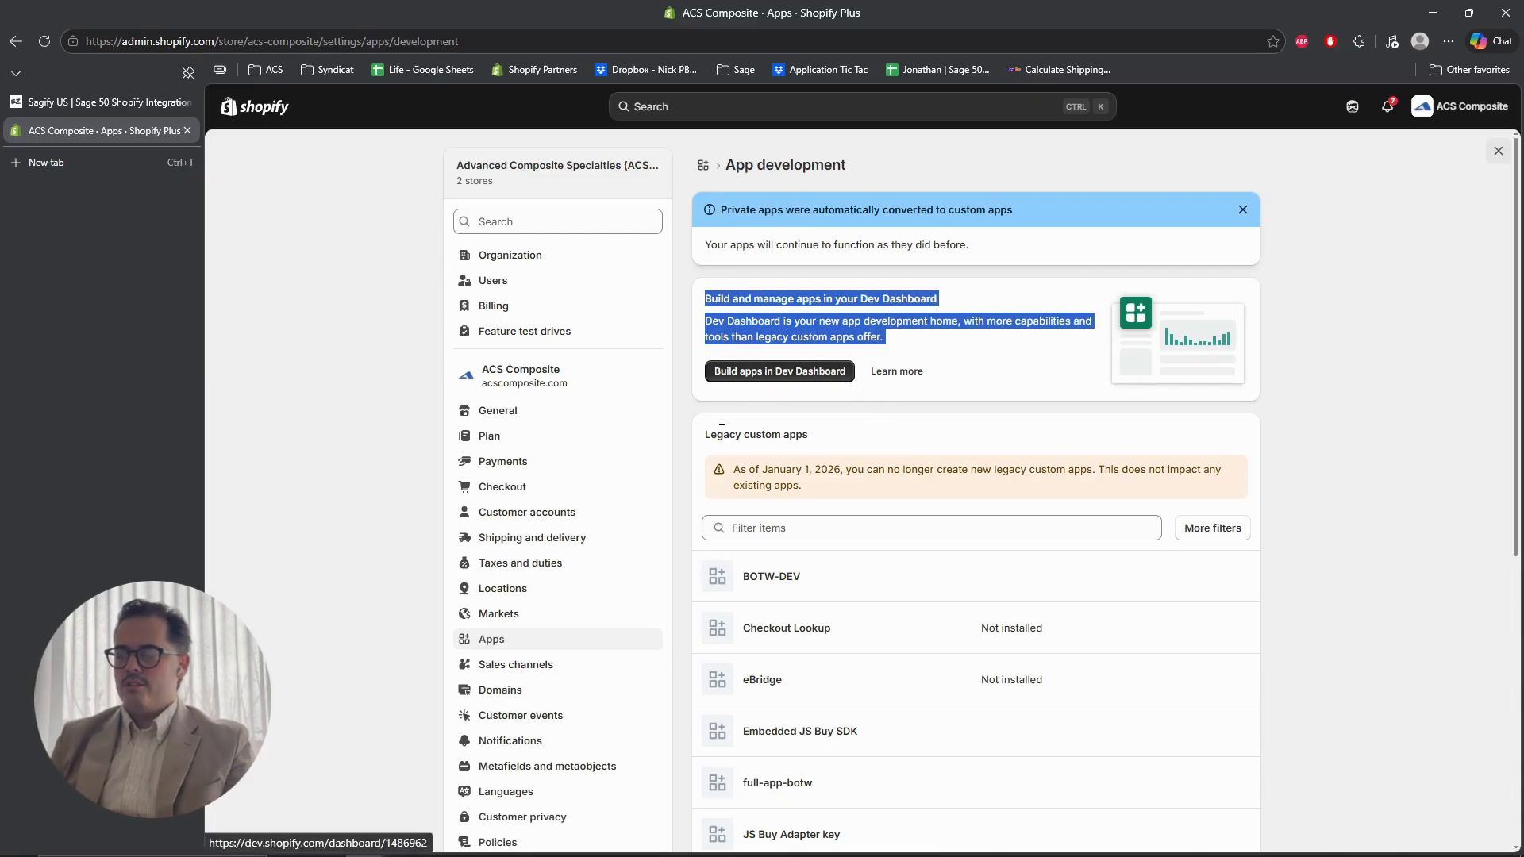
pyautogui.click(766, 381)
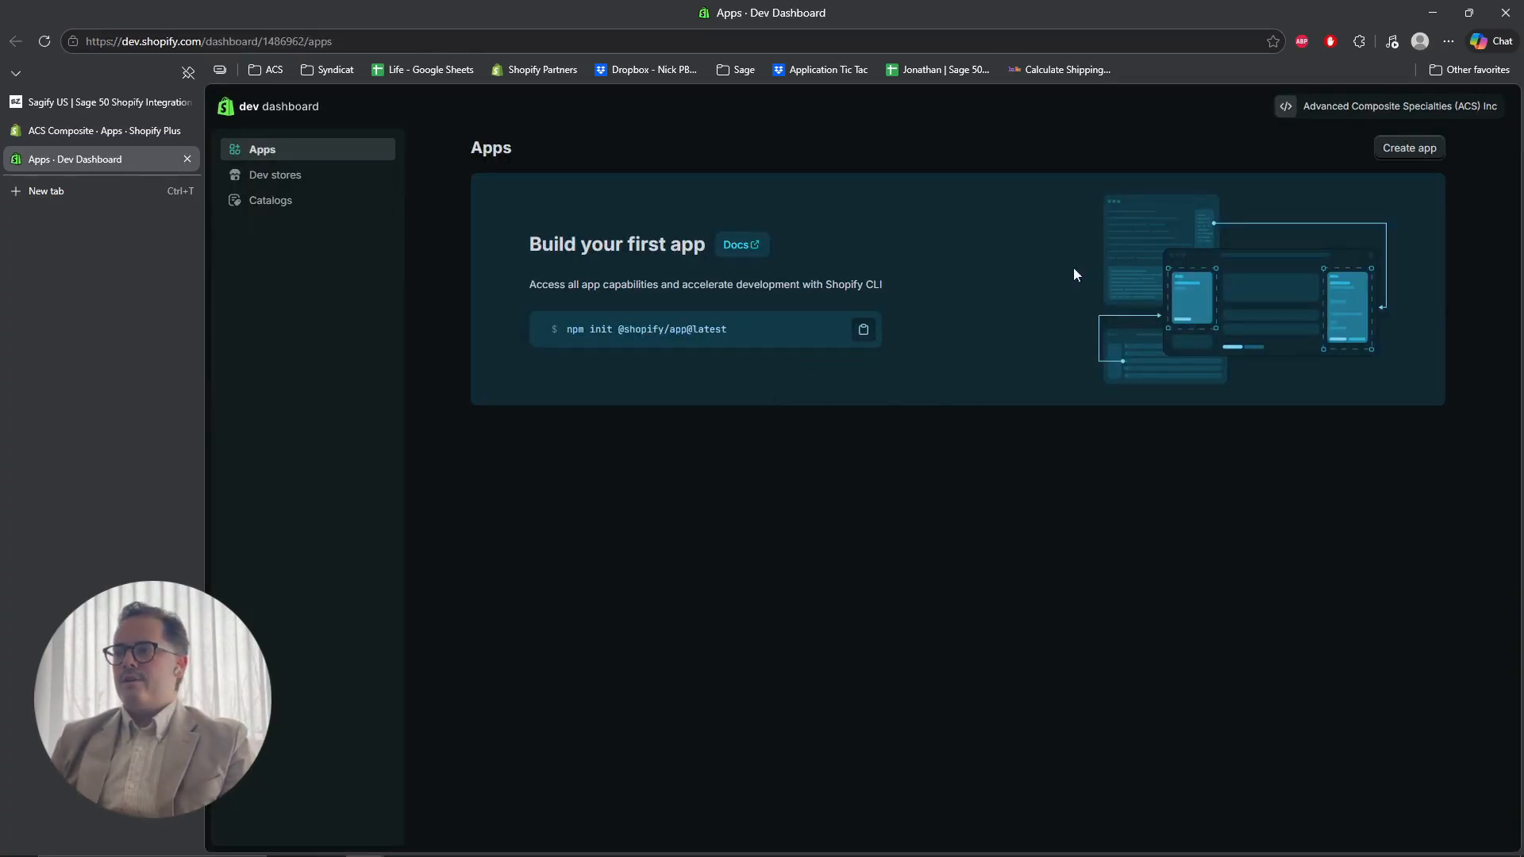
# Create a new app named sagify-acs from the Dev Dashboard.
pyautogui.click(1412, 153)
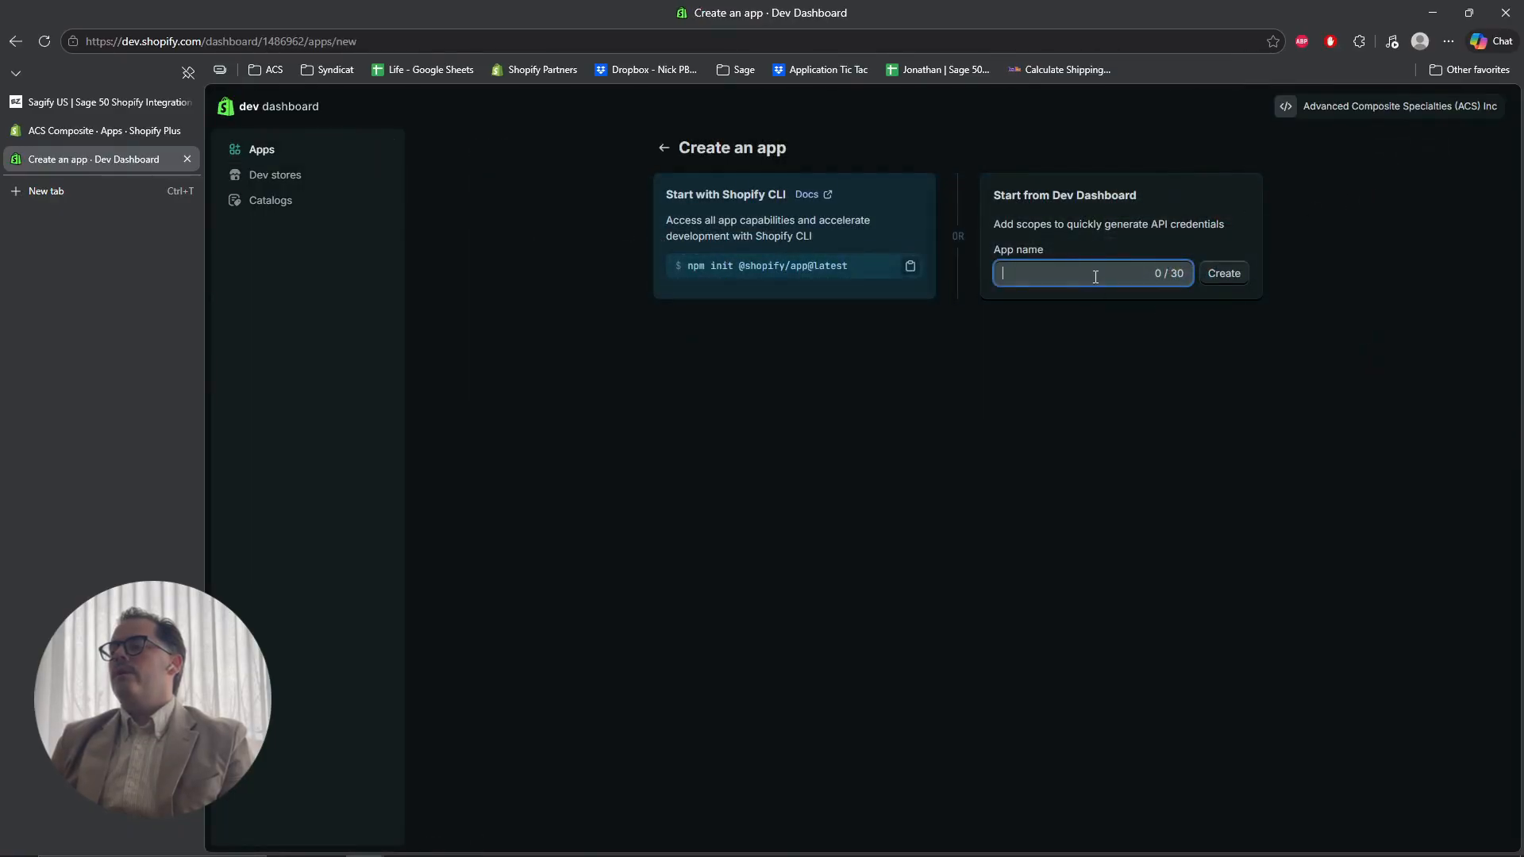
pyautogui.write('sagify-')
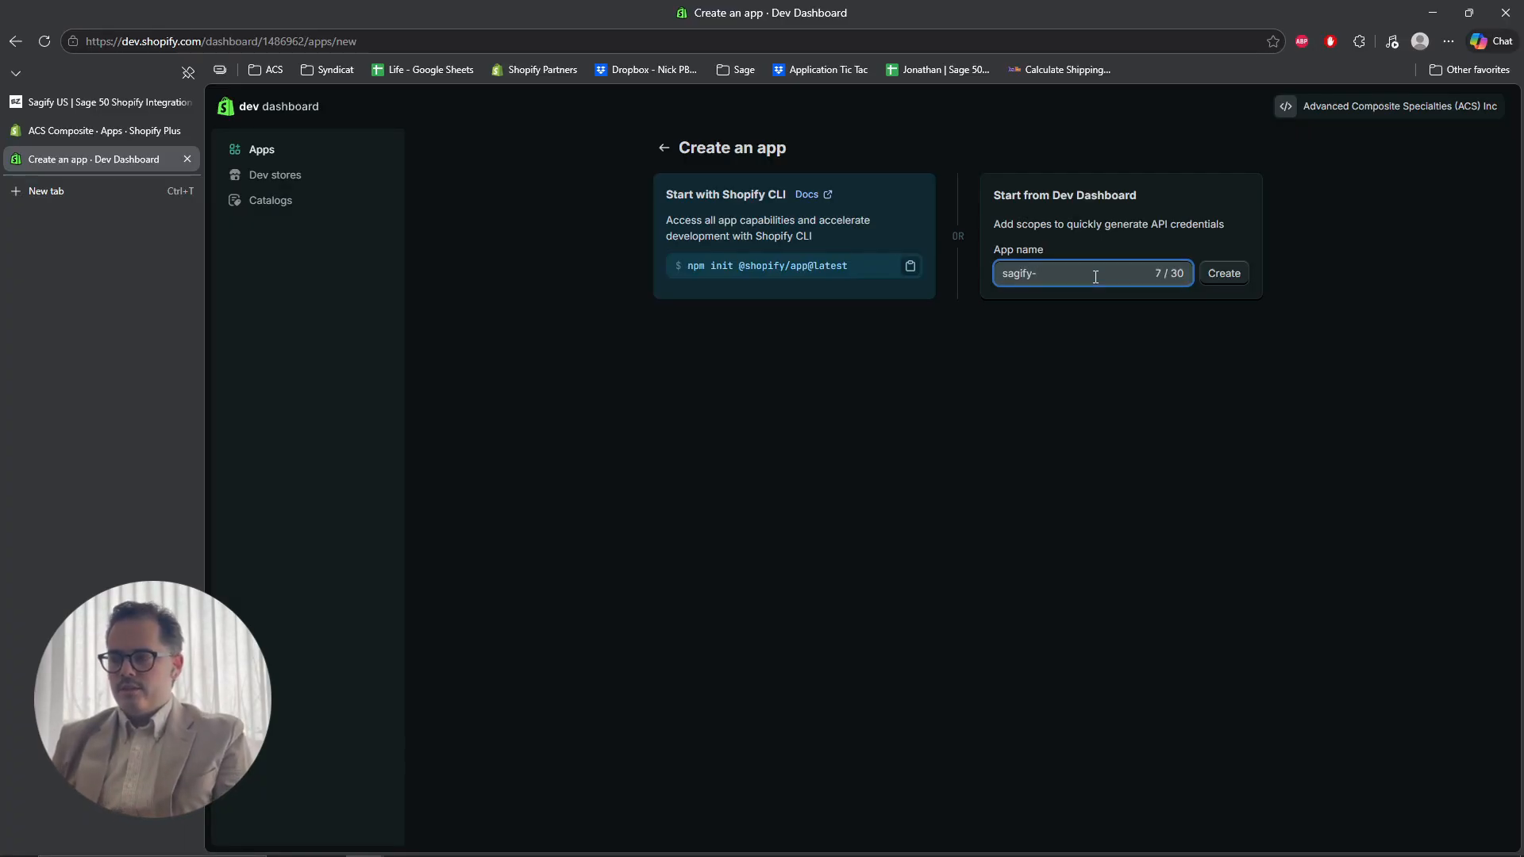
pyautogui.write('d')
pyautogui.press('BackSpace')
pyautogui.write('acs')
pyautogui.click(1213, 277)
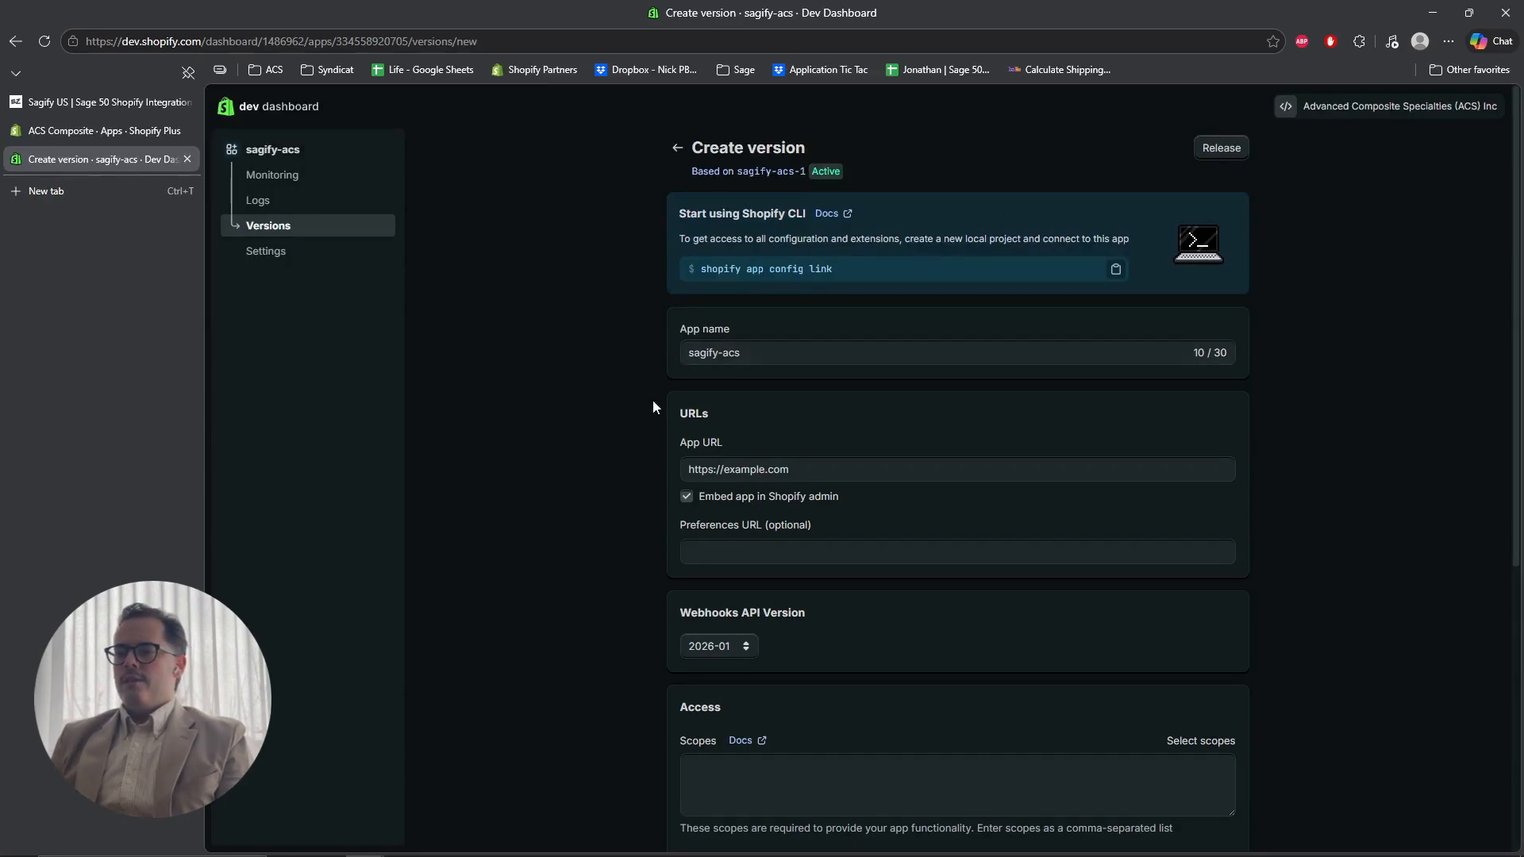
pyautogui.moveTo(790, 468); pyautogui.dragTo(726, 467)
pyautogui.press('BackSpace')
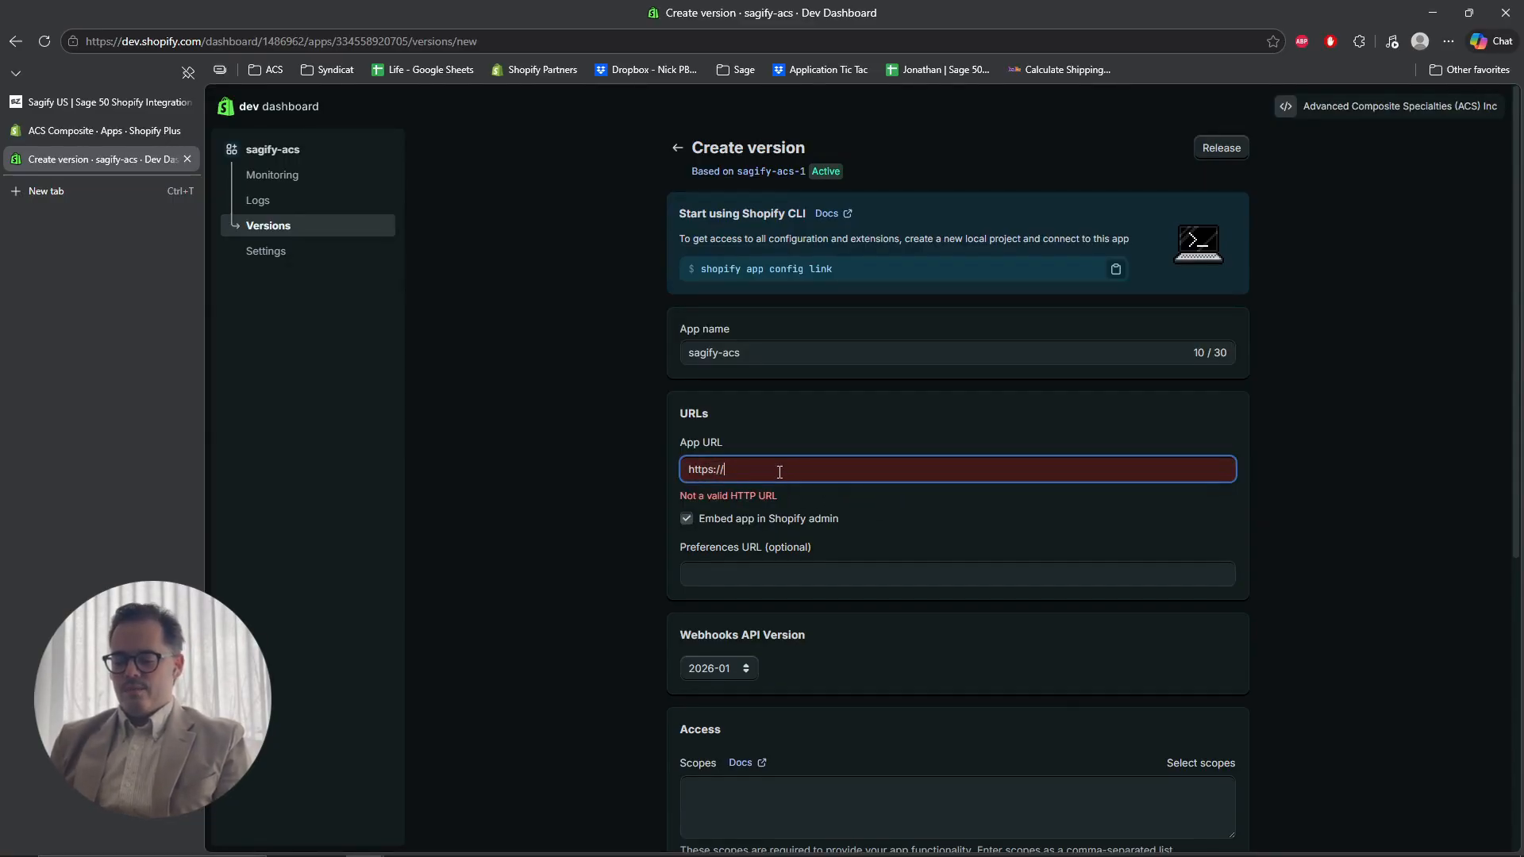
pyautogui.write('ezapps.io')
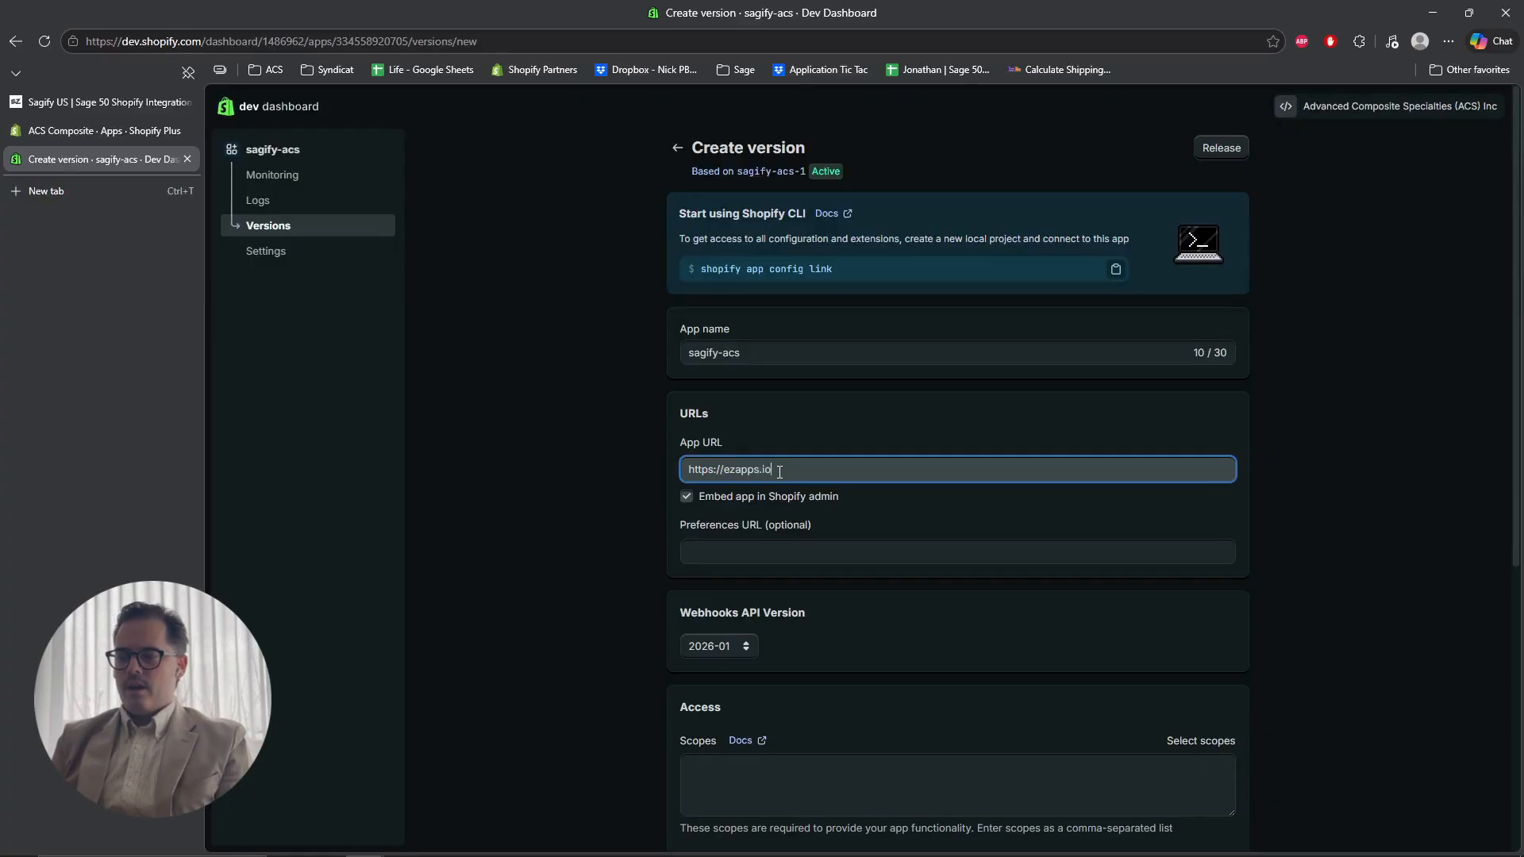
pyautogui.write('/api/shopify/auth/install')
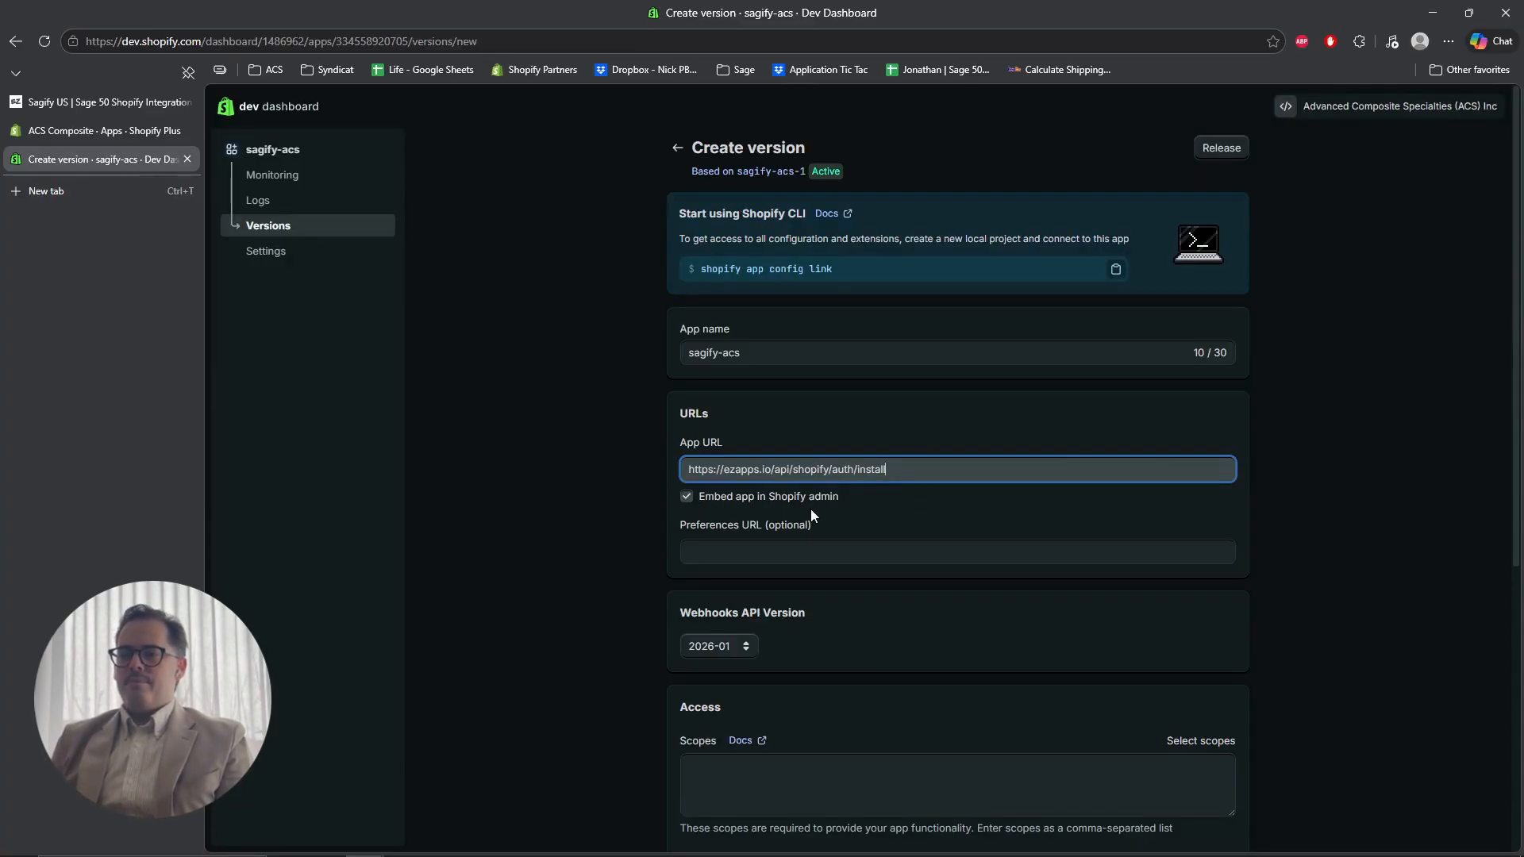
pyautogui.click(686, 497)
# Paste the prepared comma-separated list, write_orders through write_draft_orders, into the app's required Scopes and enlarge the field to show every entry.
pyautogui.scroll(-3, 846, 502)
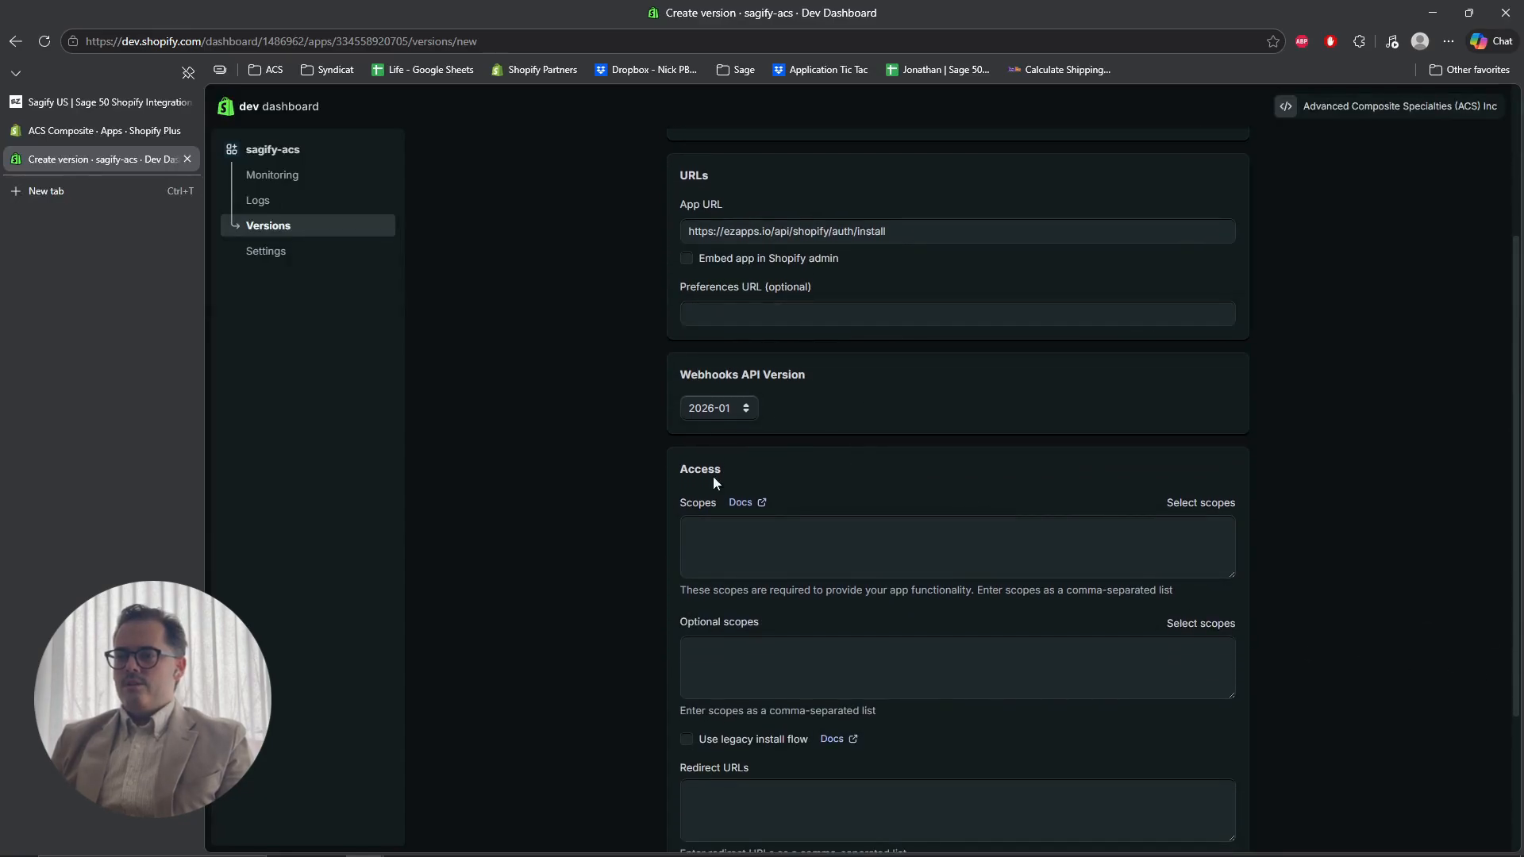
pyautogui.click(712, 525)
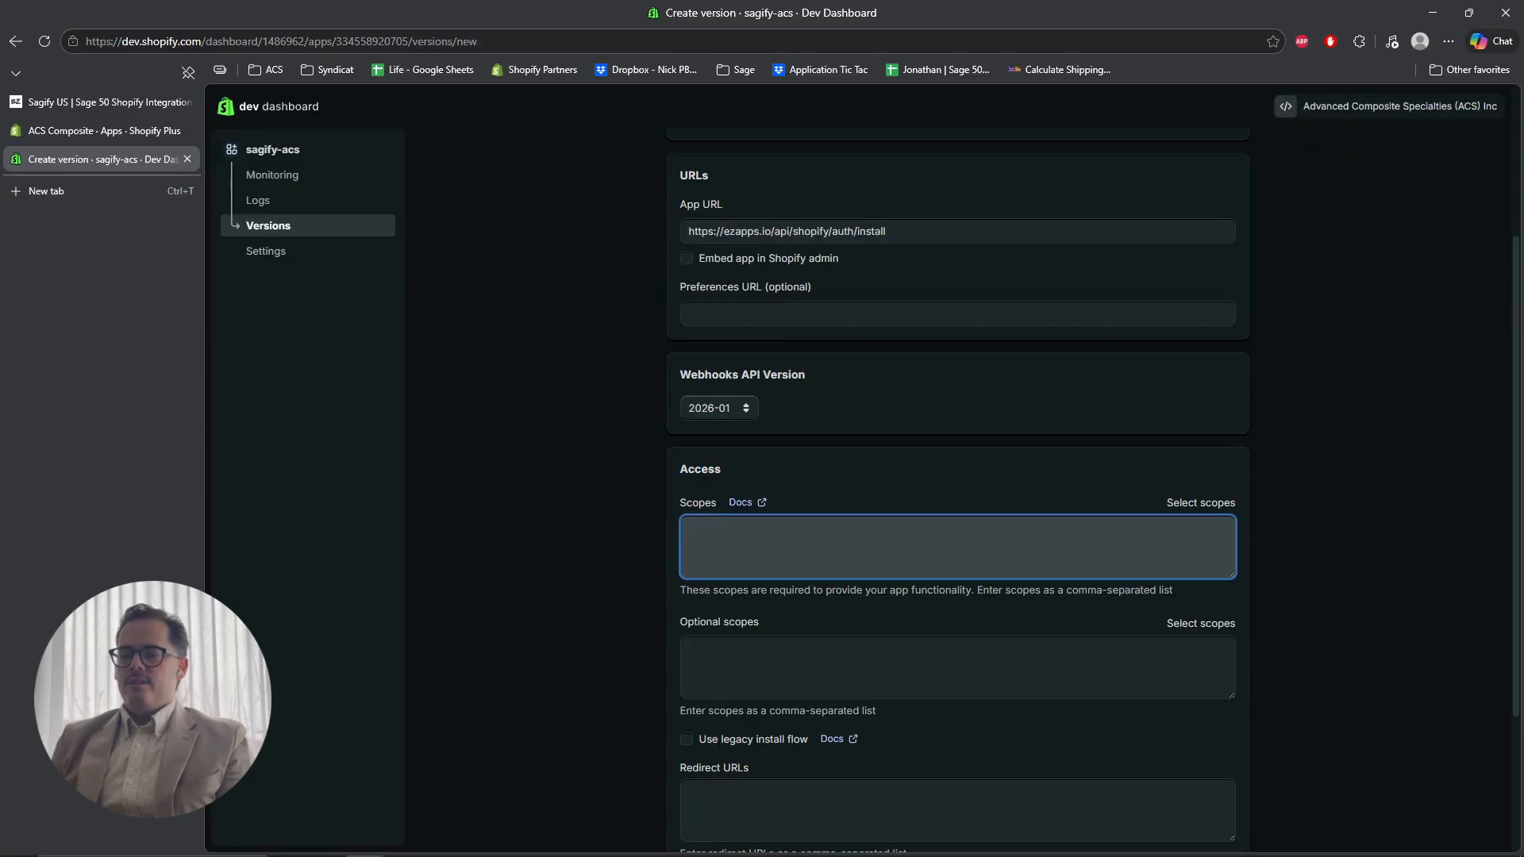
pyautogui.click(367, 841)
pyautogui.click(460, 776)
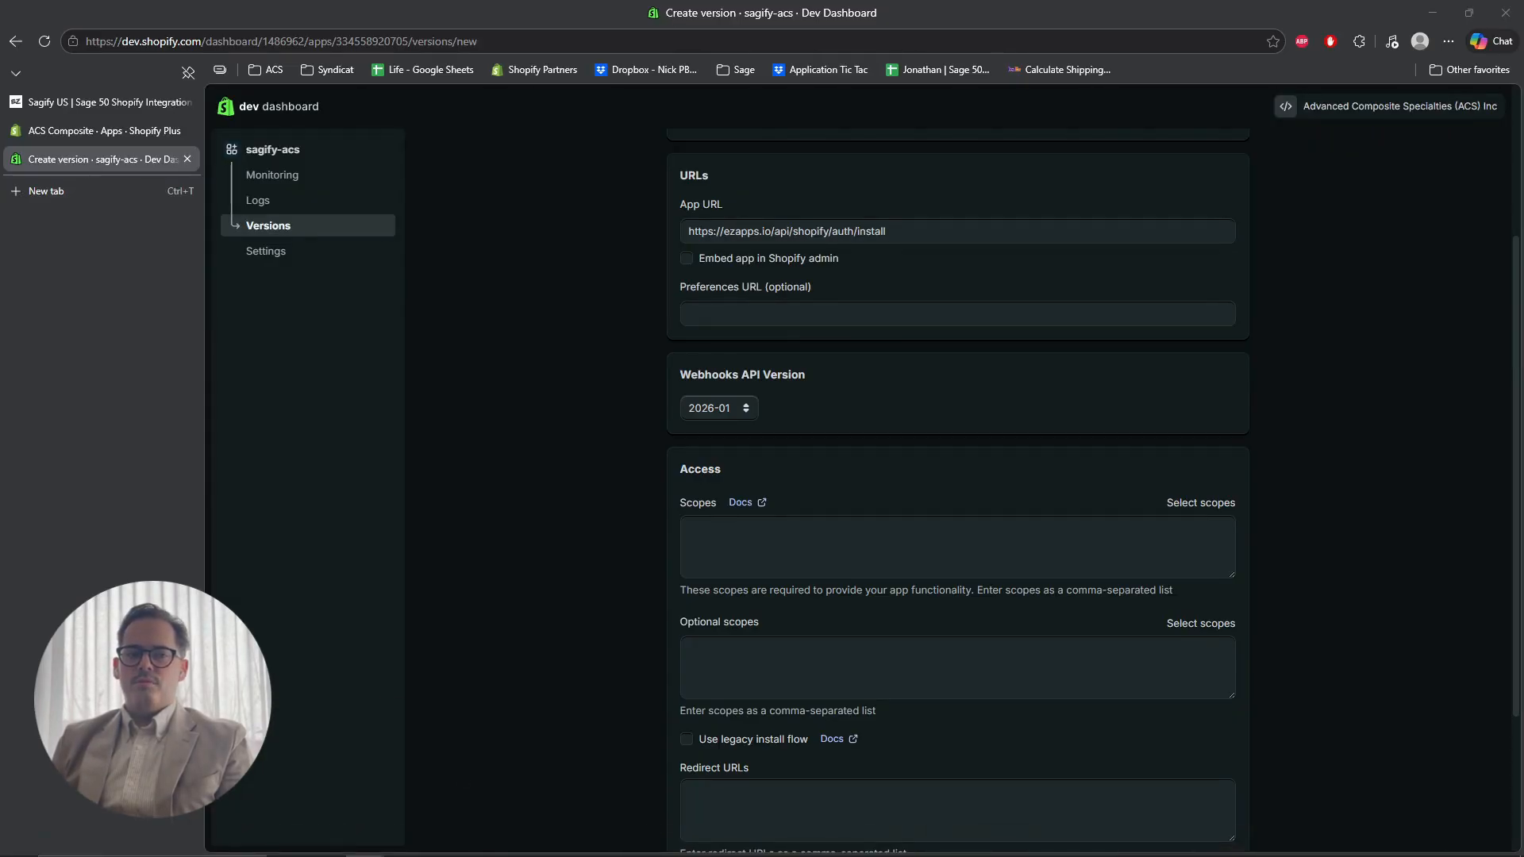
pyautogui.click(751, 544)
pyautogui.hotkey('ctrl', 'v')
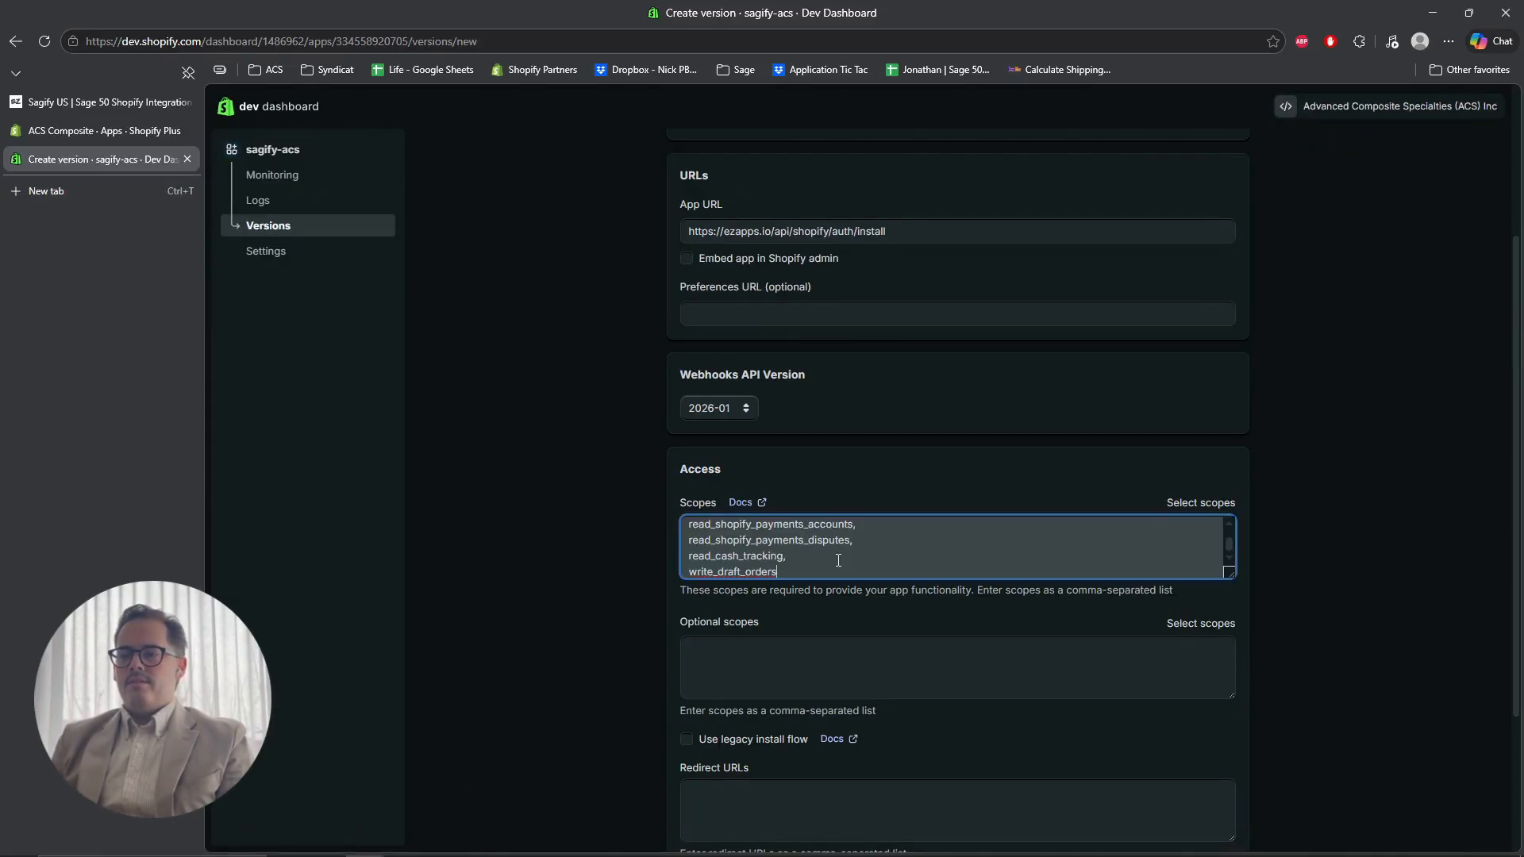
pyautogui.moveTo(1222, 574); pyautogui.dragTo(1231, 791)
# Review the pasted scopes by highlighting individual entries, and check them against the scope selection list without changing it.
pyautogui.moveTo(782, 543); pyautogui.dragTo(640, 545)
pyautogui.moveTo(823, 561); pyautogui.dragTo(660, 560)
pyautogui.moveTo(781, 579); pyautogui.dragTo(633, 585)
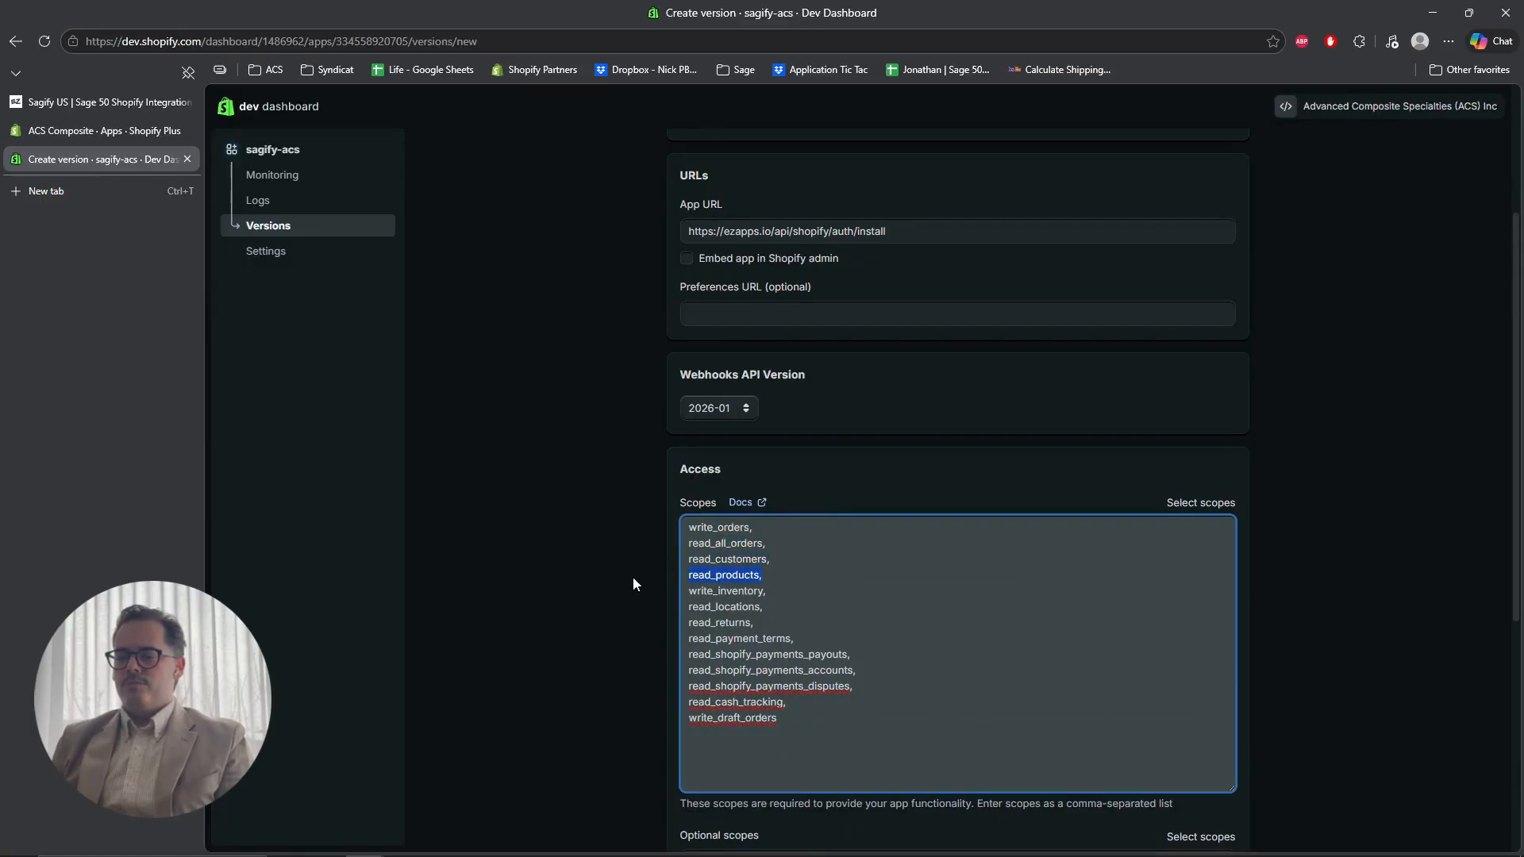
pyautogui.moveTo(788, 592); pyautogui.dragTo(635, 609)
pyautogui.moveTo(792, 624); pyautogui.dragTo(659, 627)
pyautogui.click(836, 644)
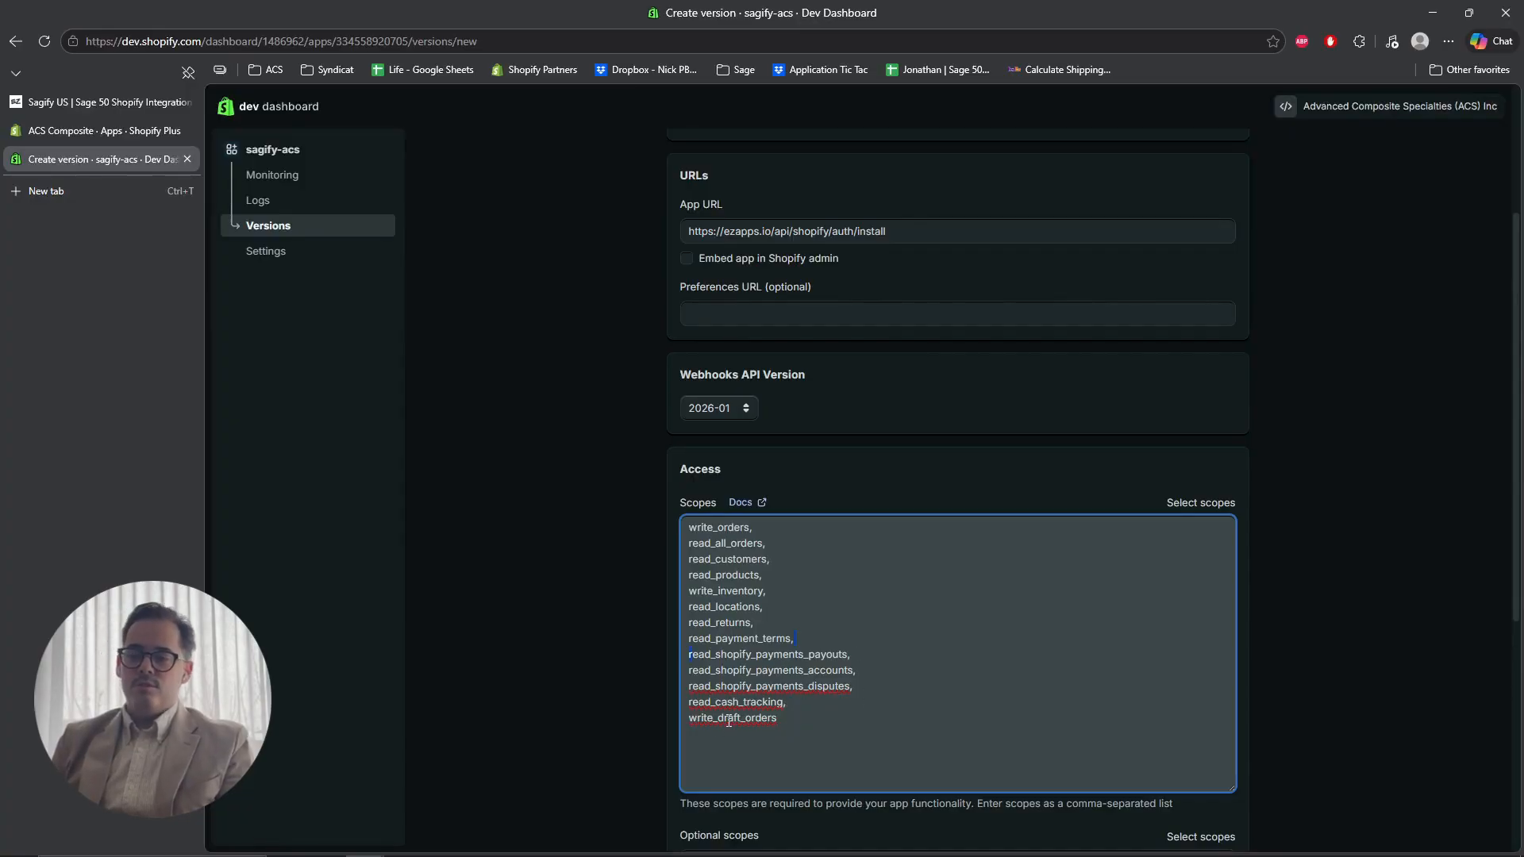
pyautogui.doubleClick(774, 723)
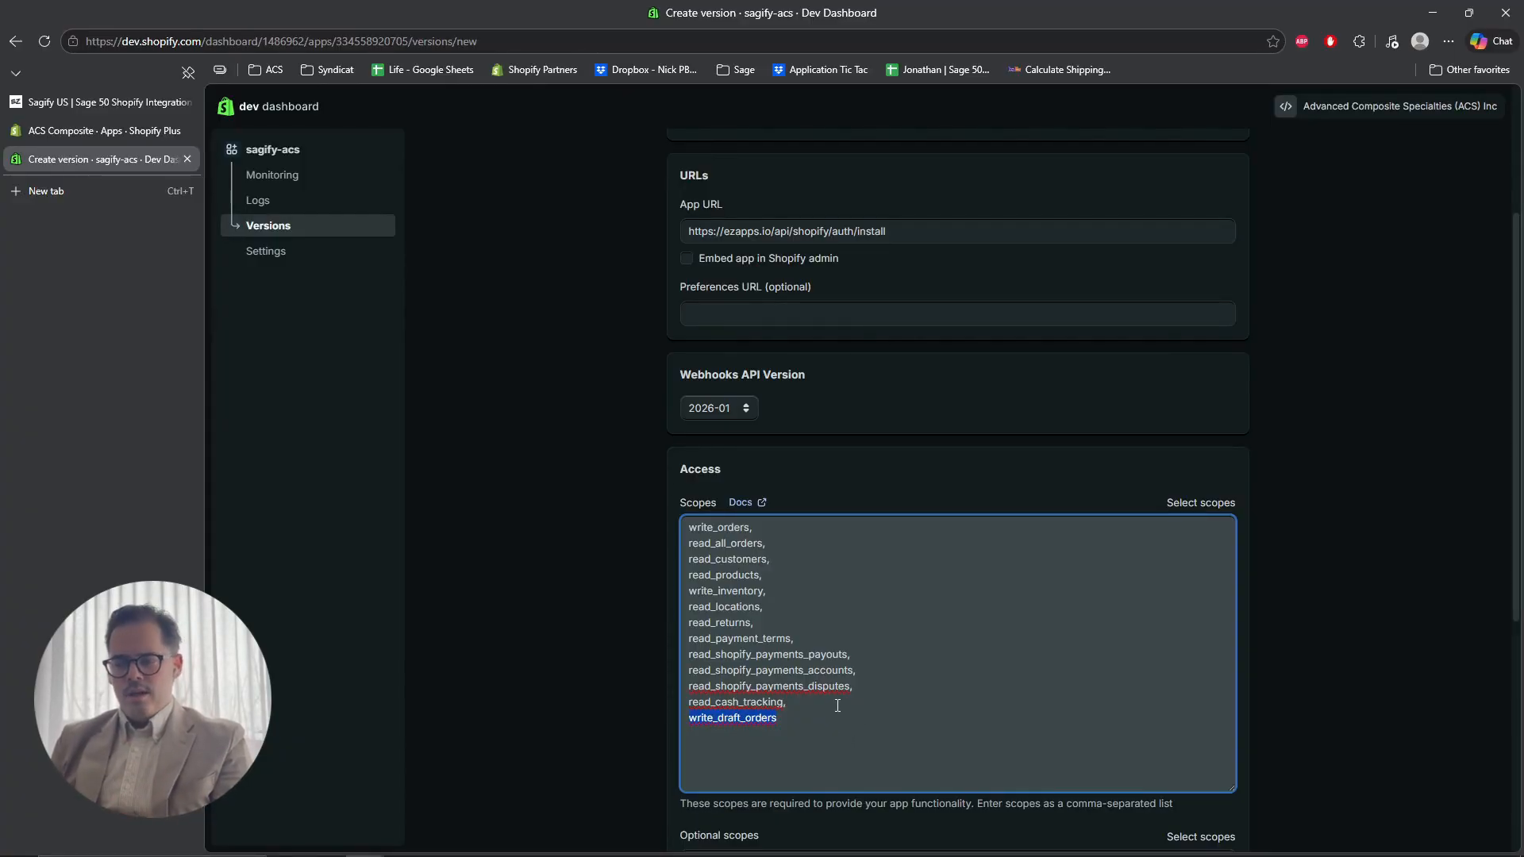
pyautogui.click(1200, 503)
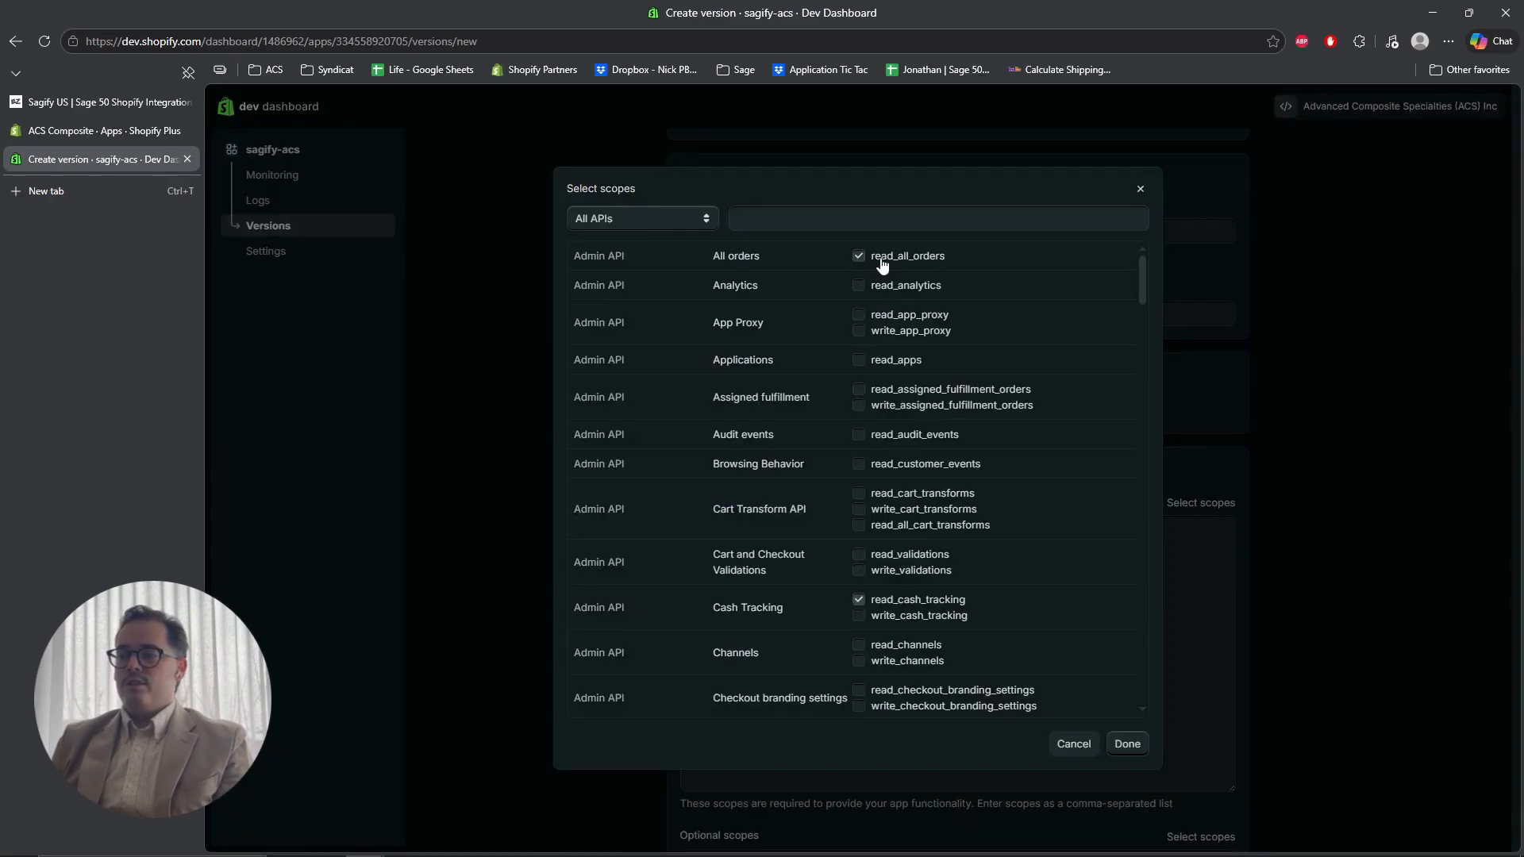
pyautogui.click(1139, 189)
pyautogui.scroll(-3, 670, 425)
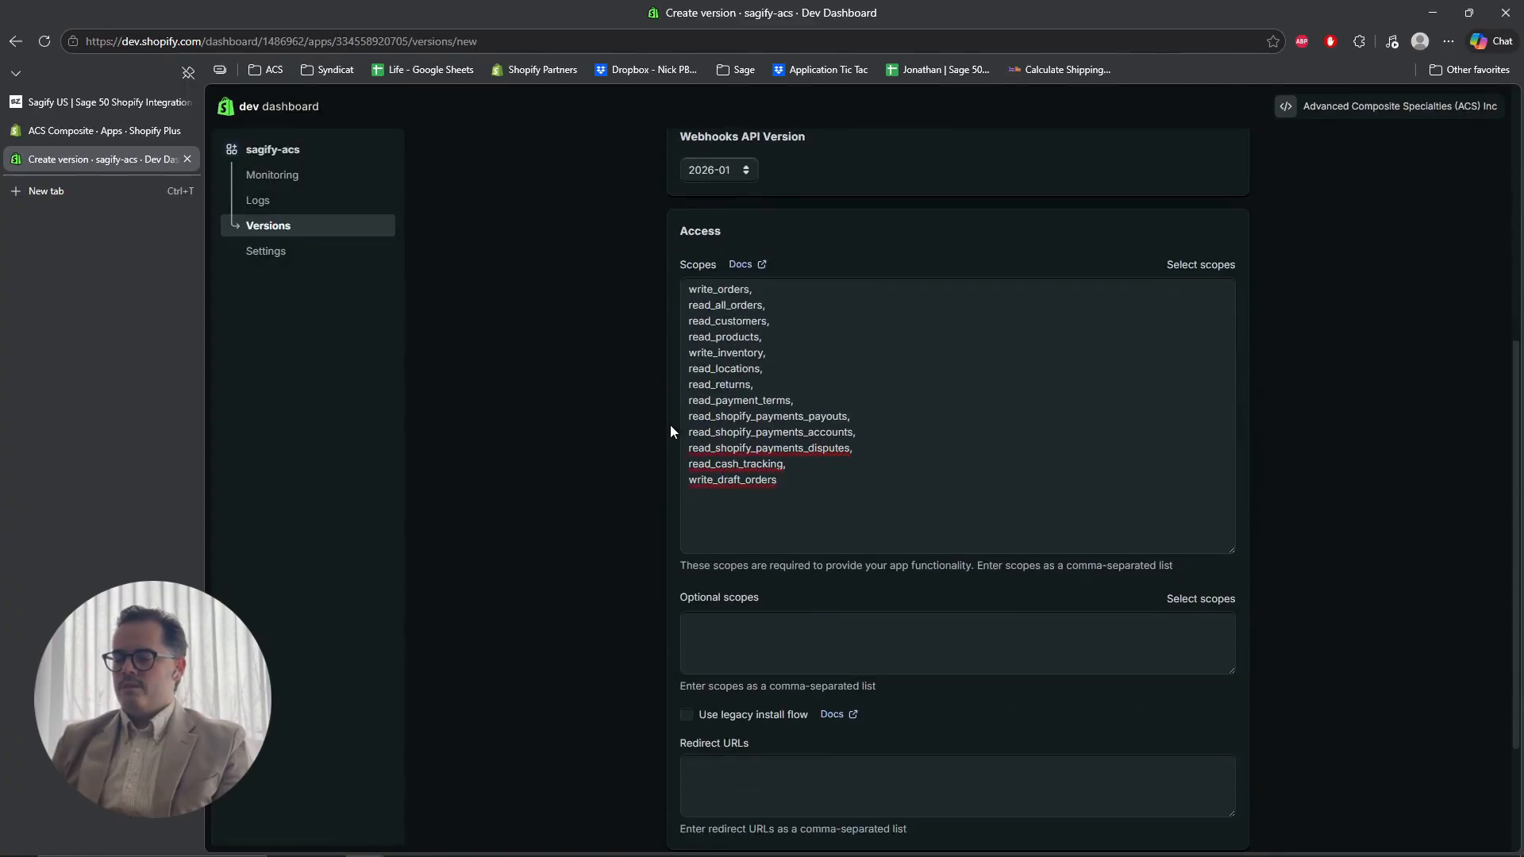
pyautogui.scroll(-2, 678, 270)
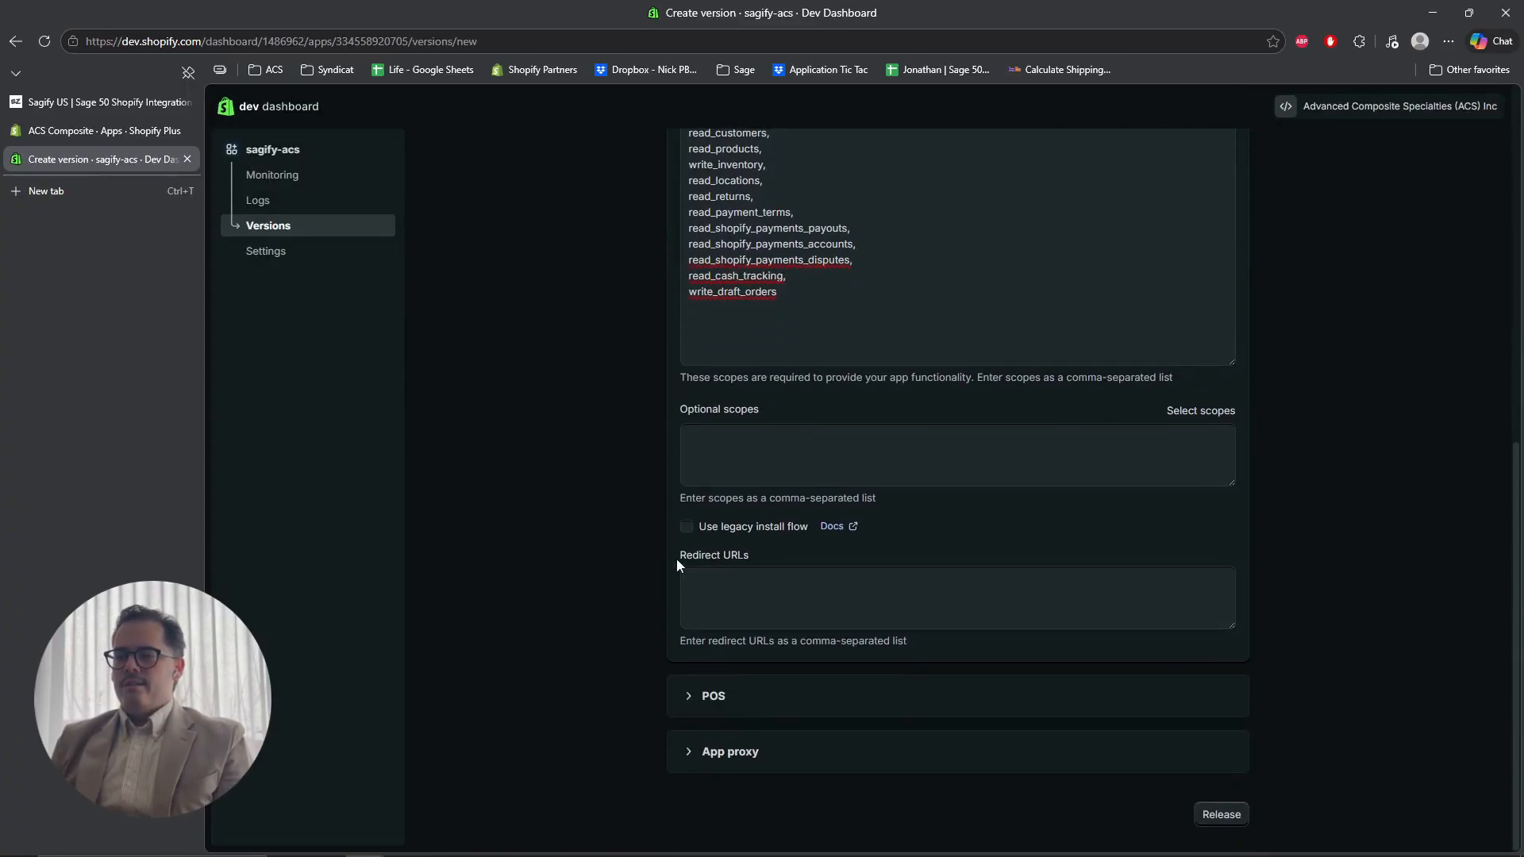
pyautogui.moveTo(676, 558); pyautogui.dragTo(755, 560)
pyautogui.click(739, 595)
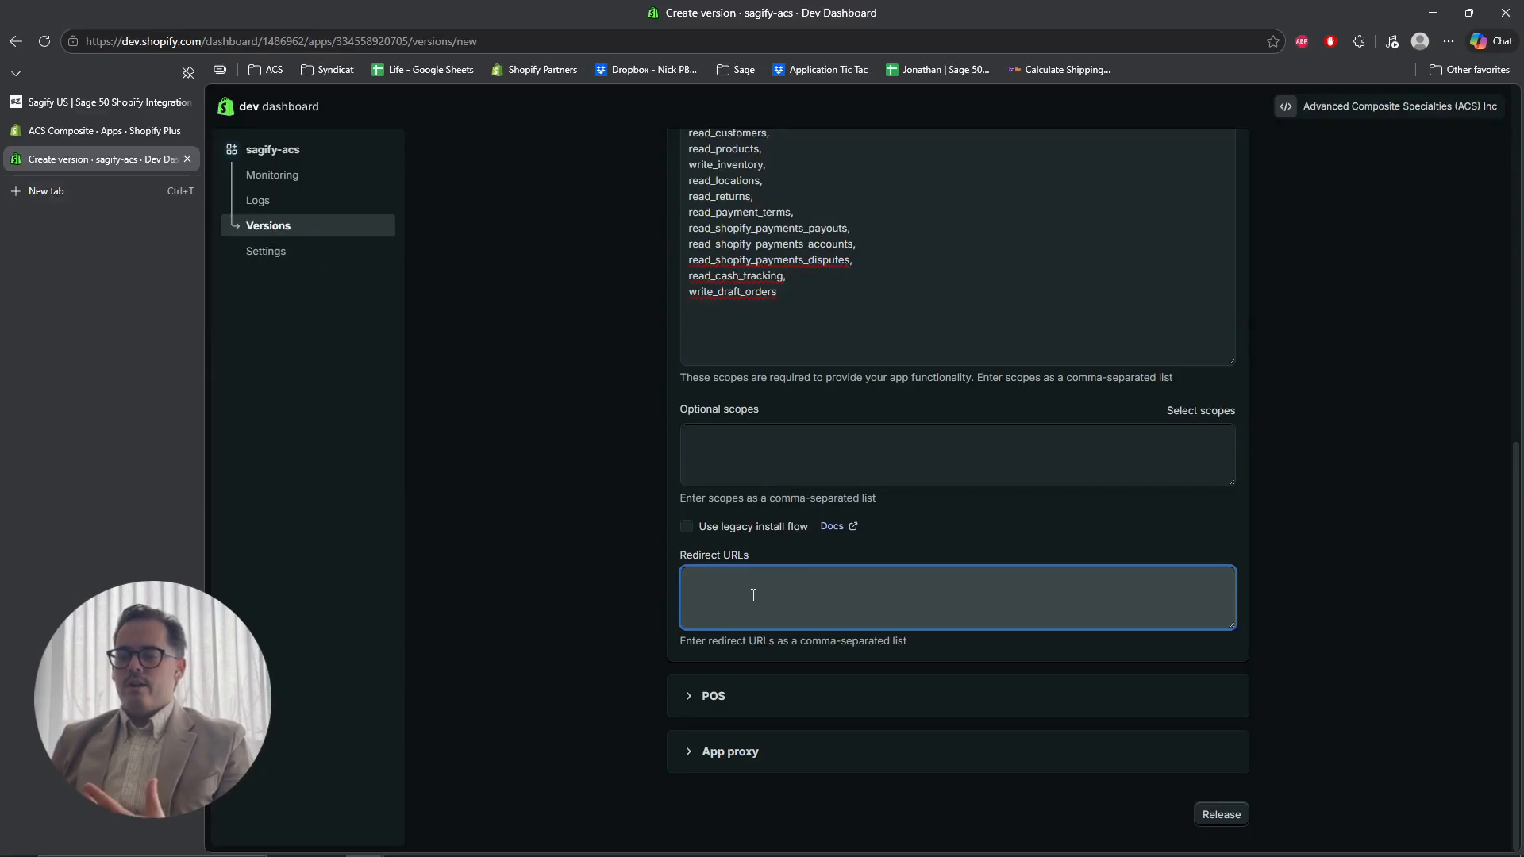
pyautogui.write('htt')
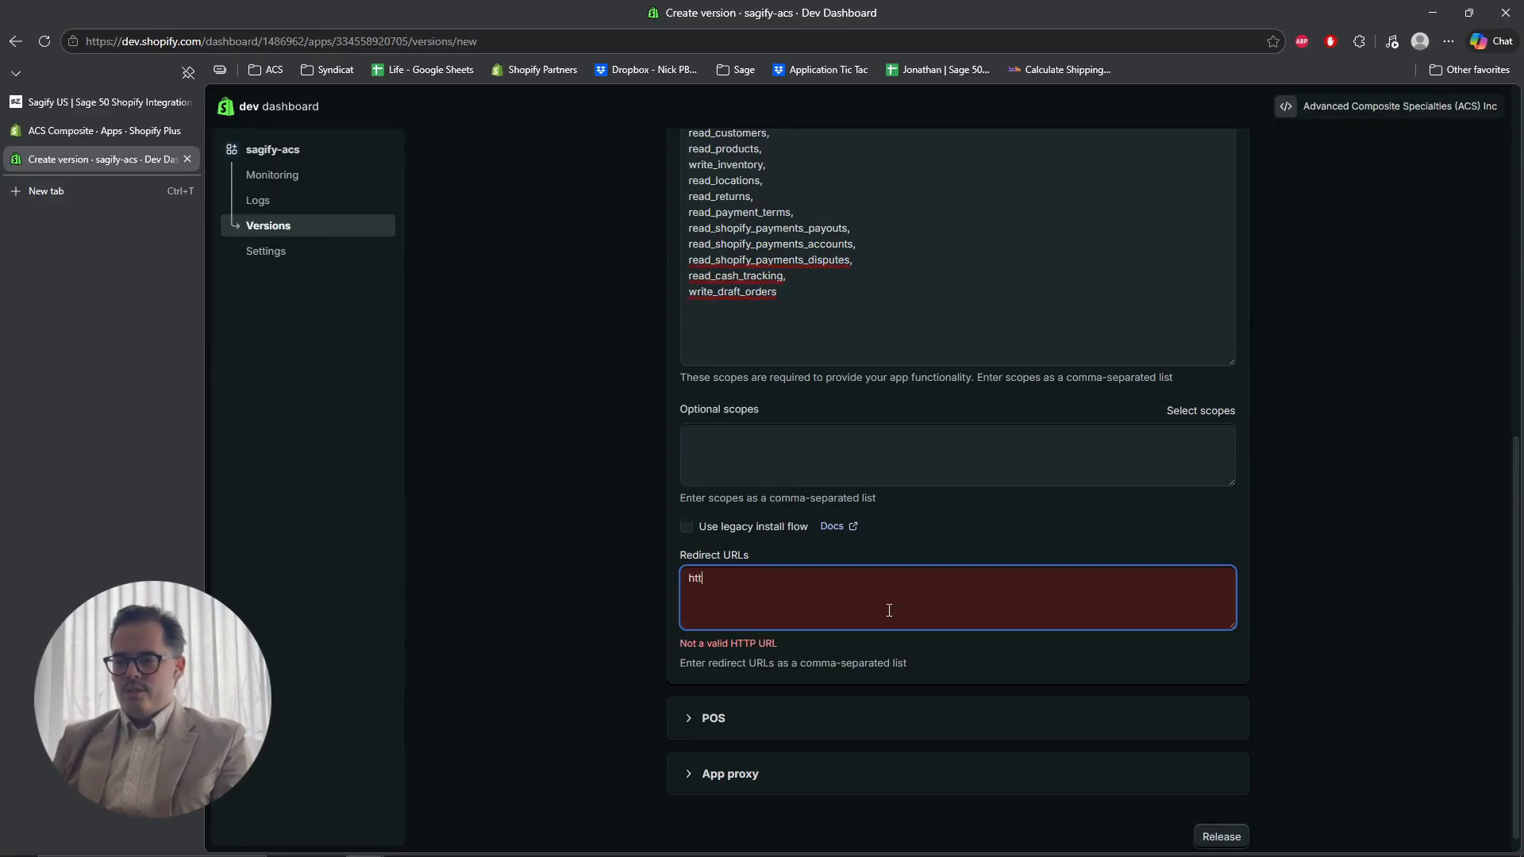
pyautogui.write('ps://erzapp')
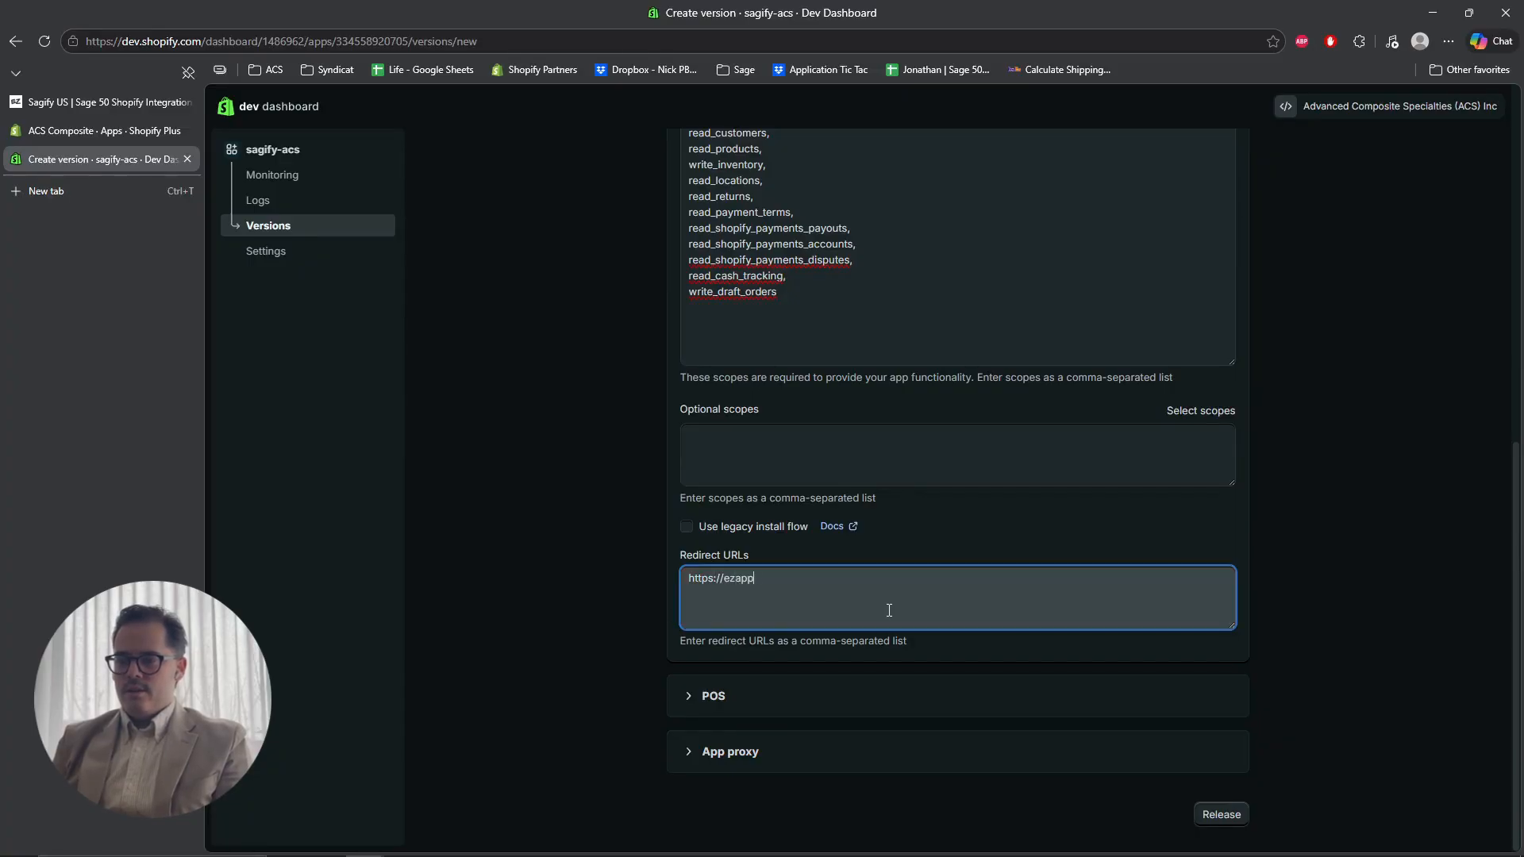
pyautogui.write('s.io/api/shopify')
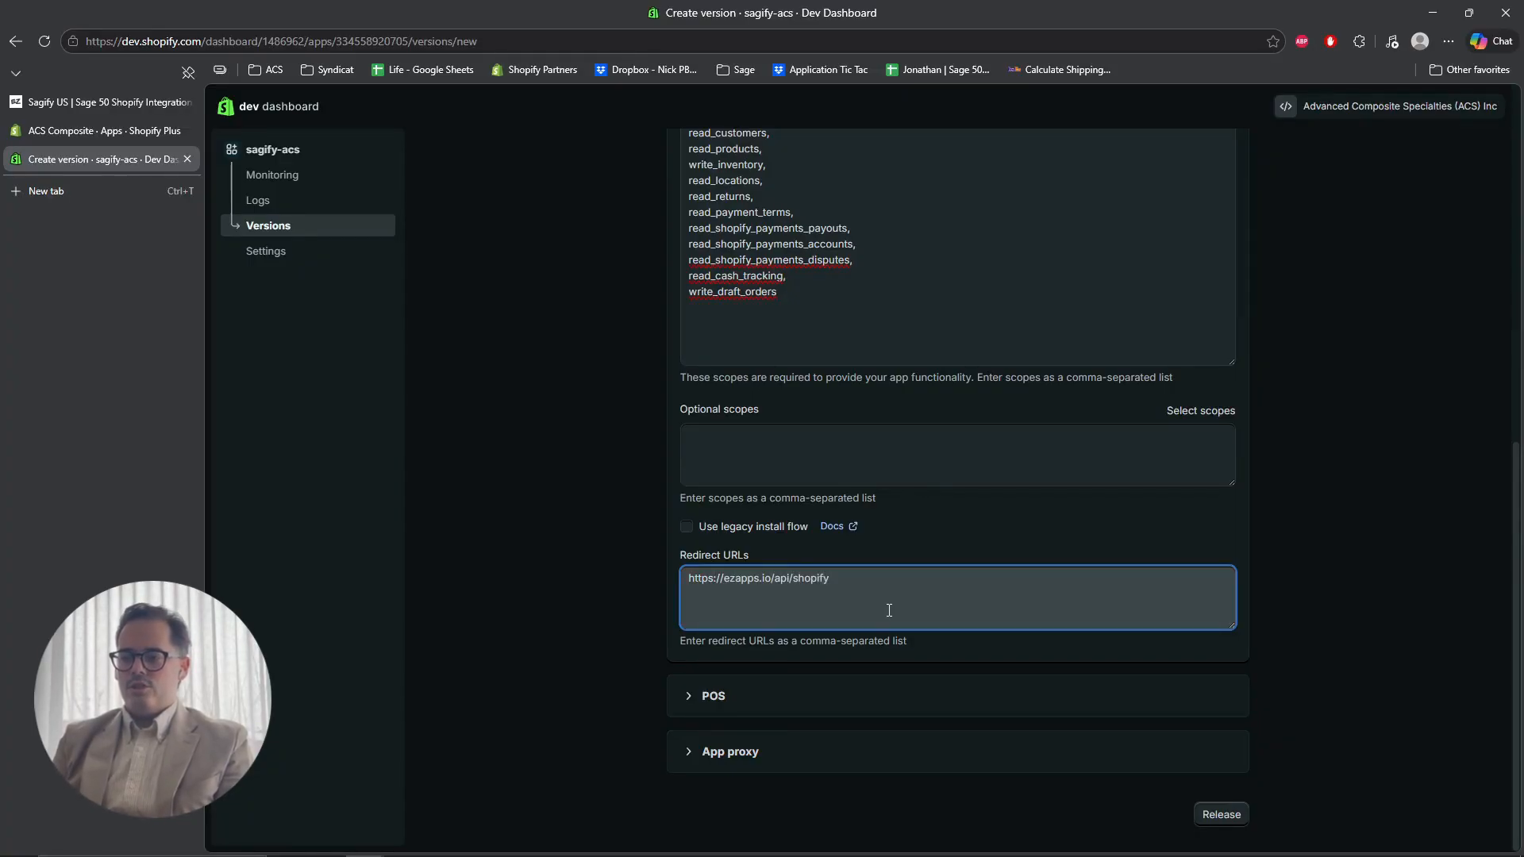
pyautogui.write('/auth')
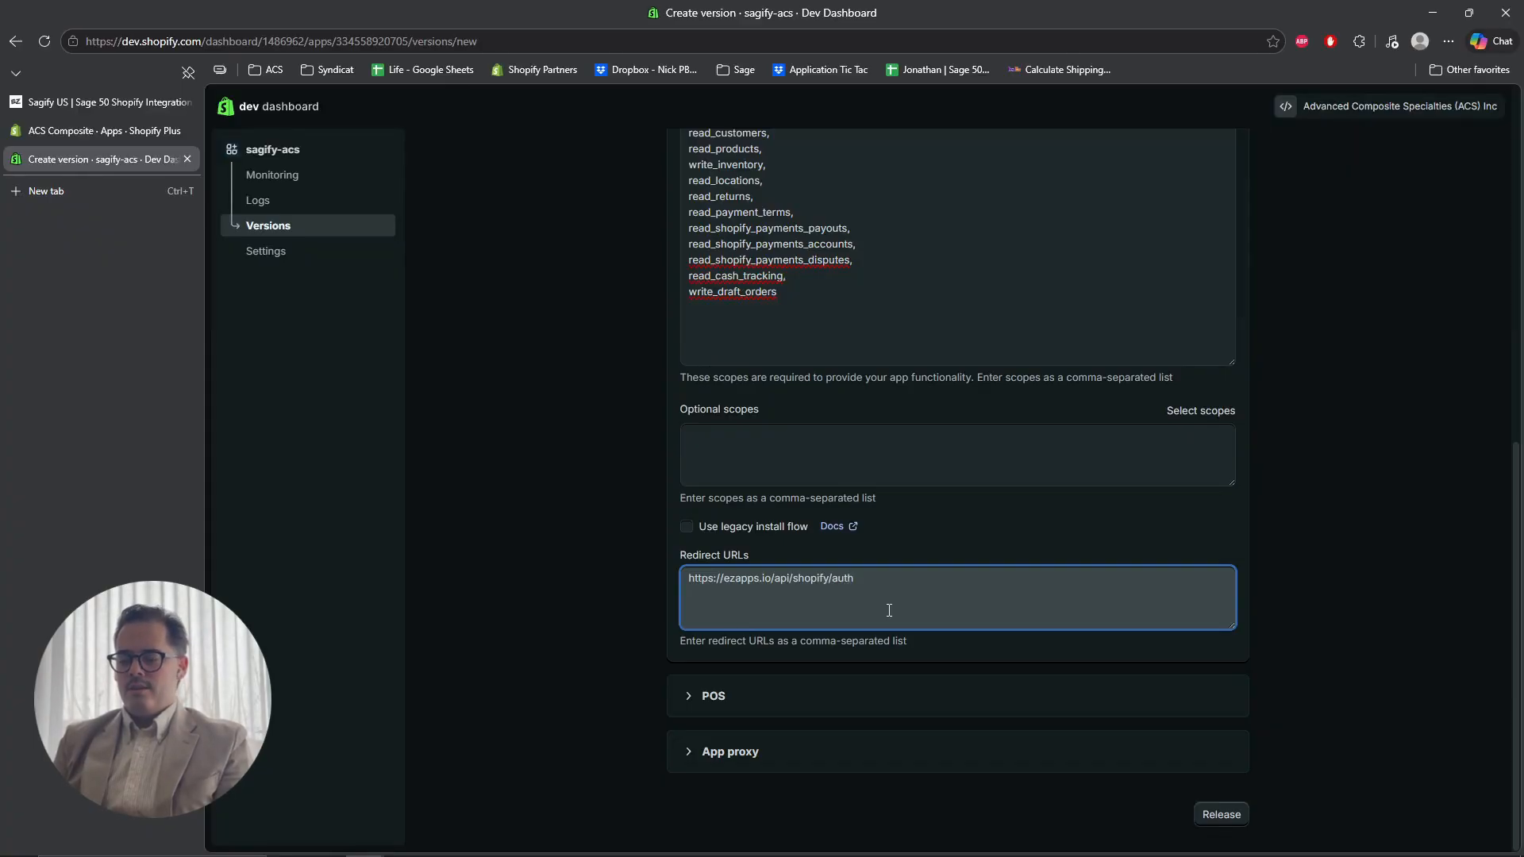
pyautogui.write('/callback')
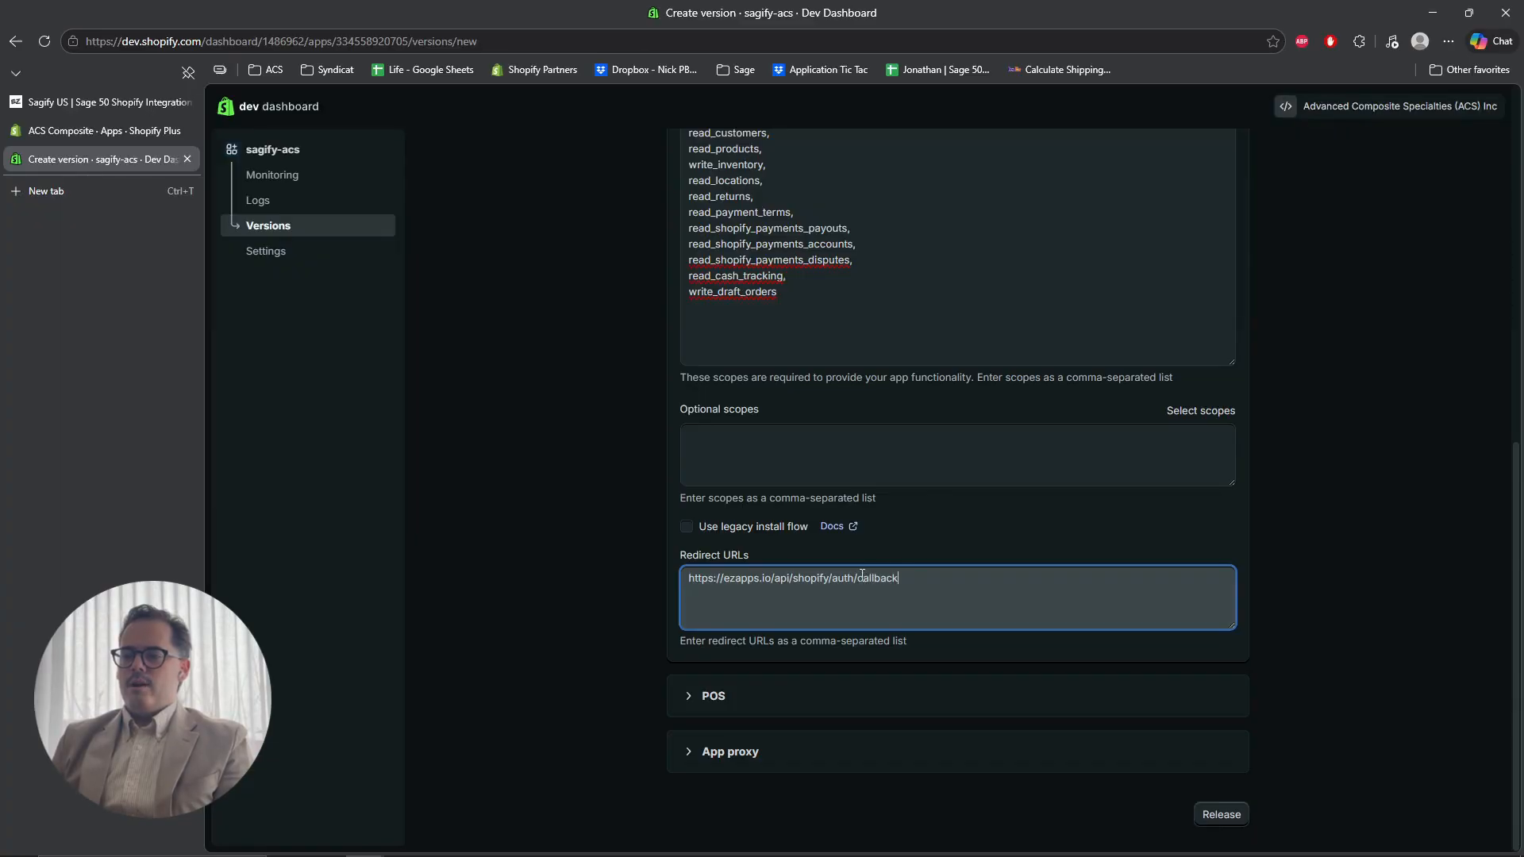
# Recheck the version's configuration and release it with the version name "release".
pyautogui.scroll(7, 883, 329)
pyautogui.click(878, 348)
pyautogui.scroll(-7, 864, 436)
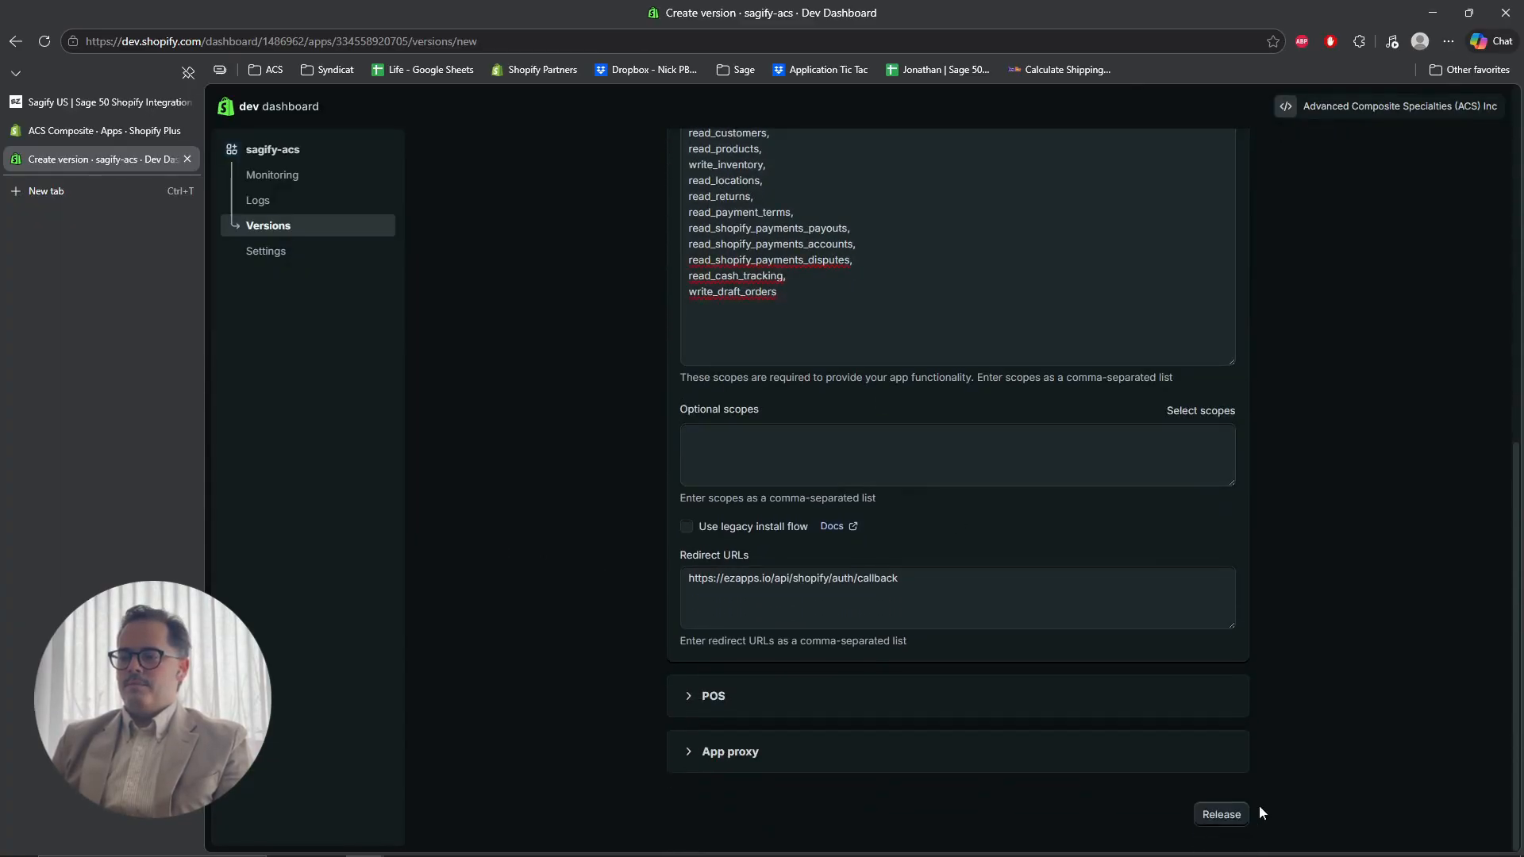
pyautogui.click(1226, 815)
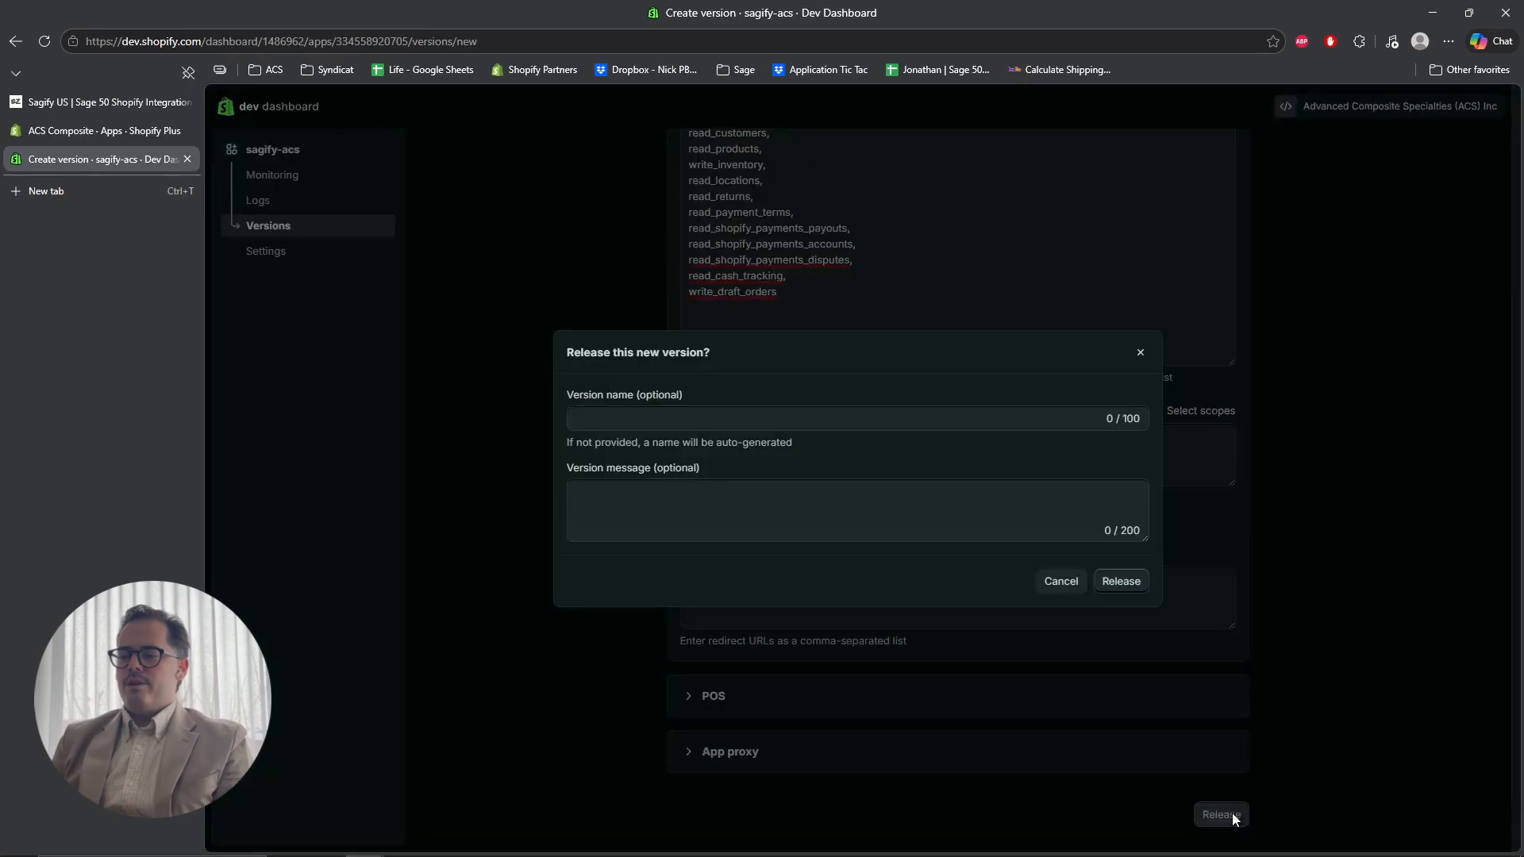
pyautogui.click(718, 421)
pyautogui.write('release')
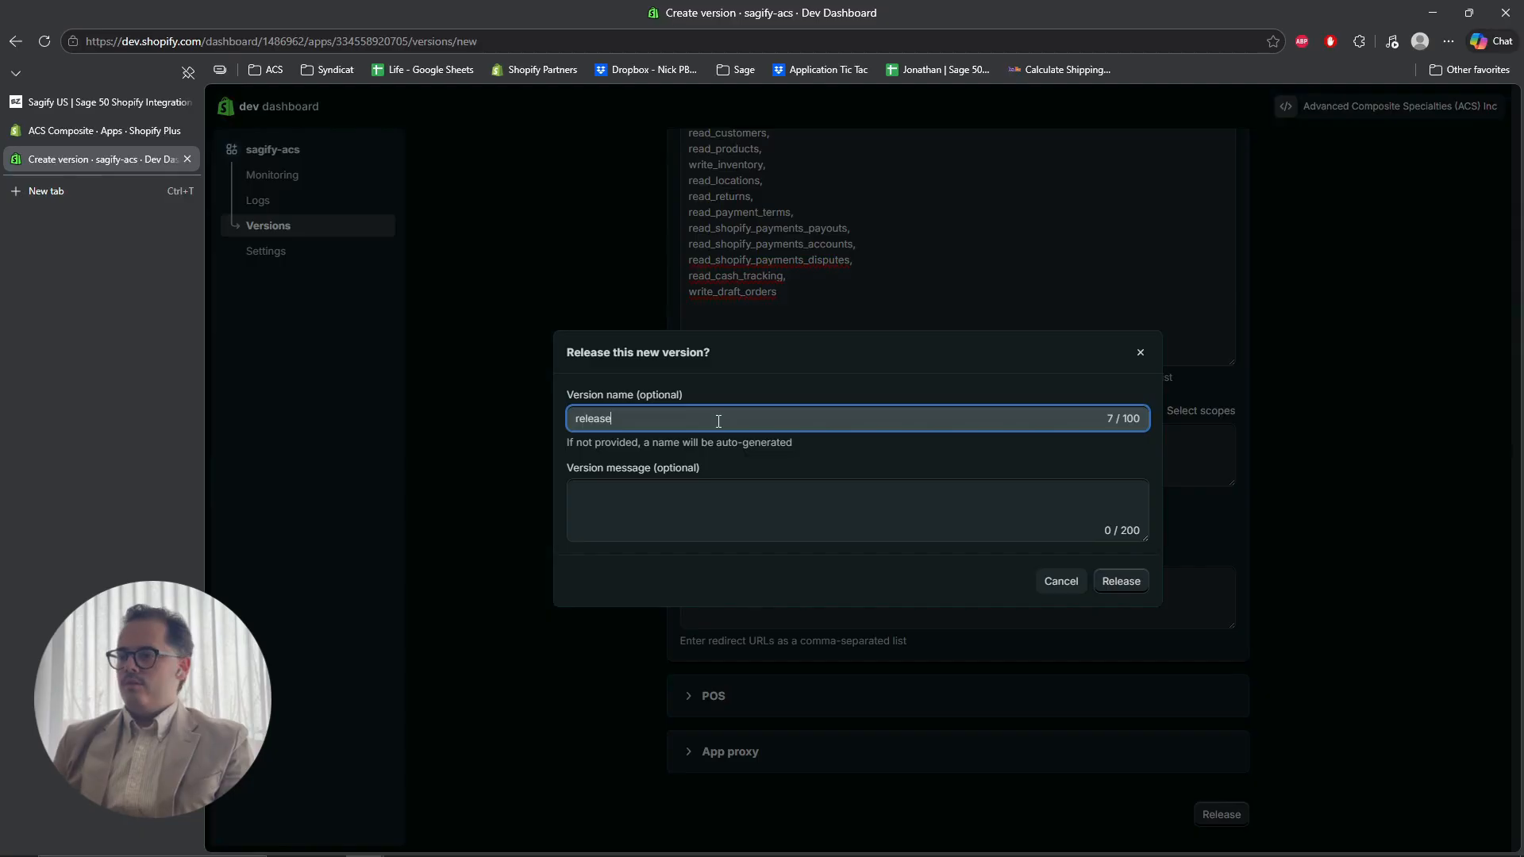
pyautogui.click(1121, 581)
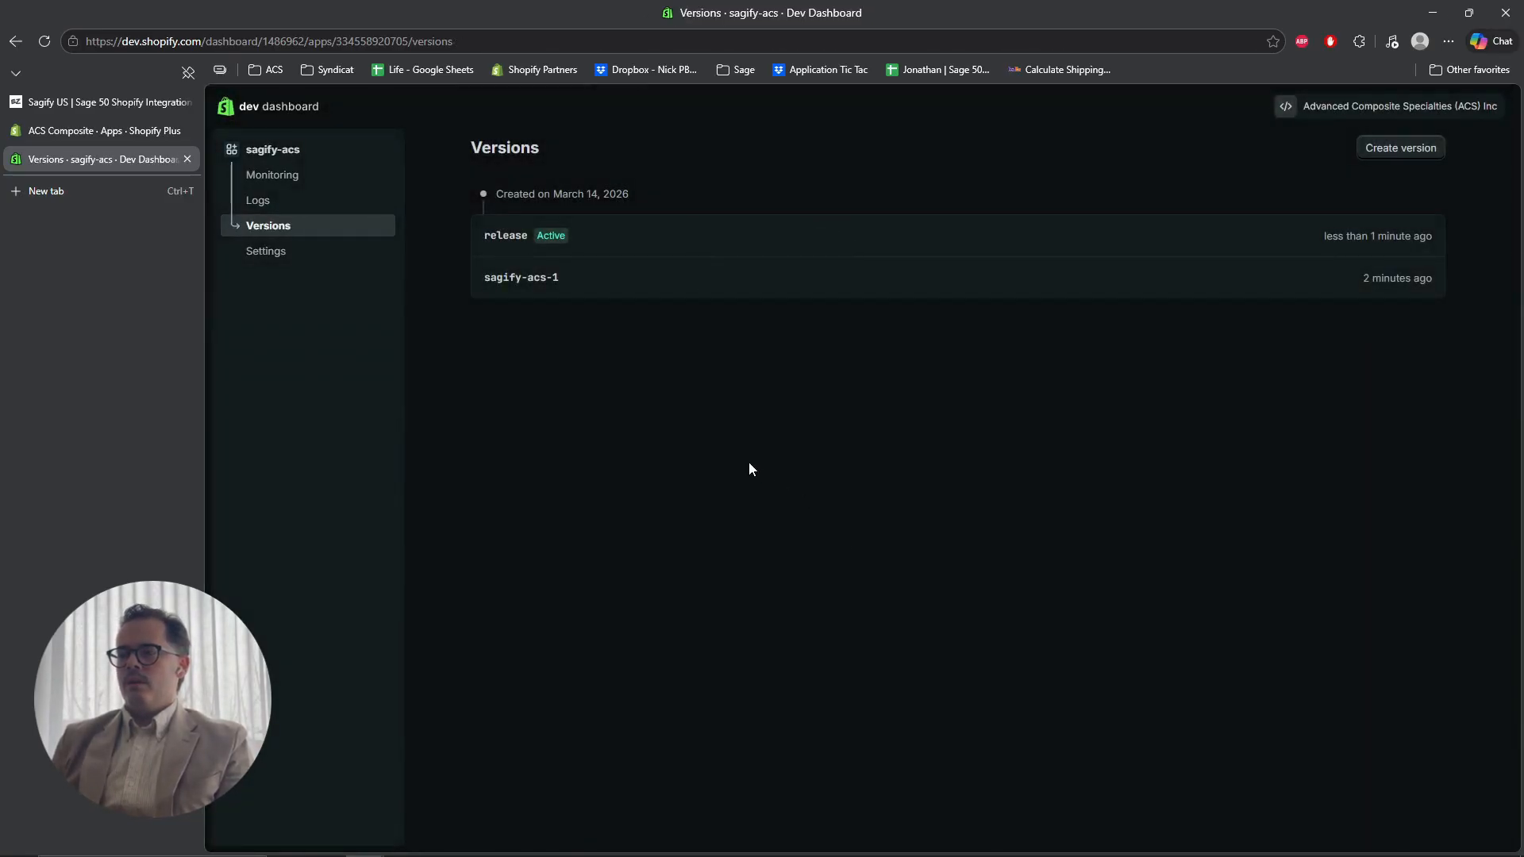
# Copy the Client ID from the app's settings and paste it as the Client ID in Sagify's Add Shopify Store dialog.
pyautogui.click(276, 251)
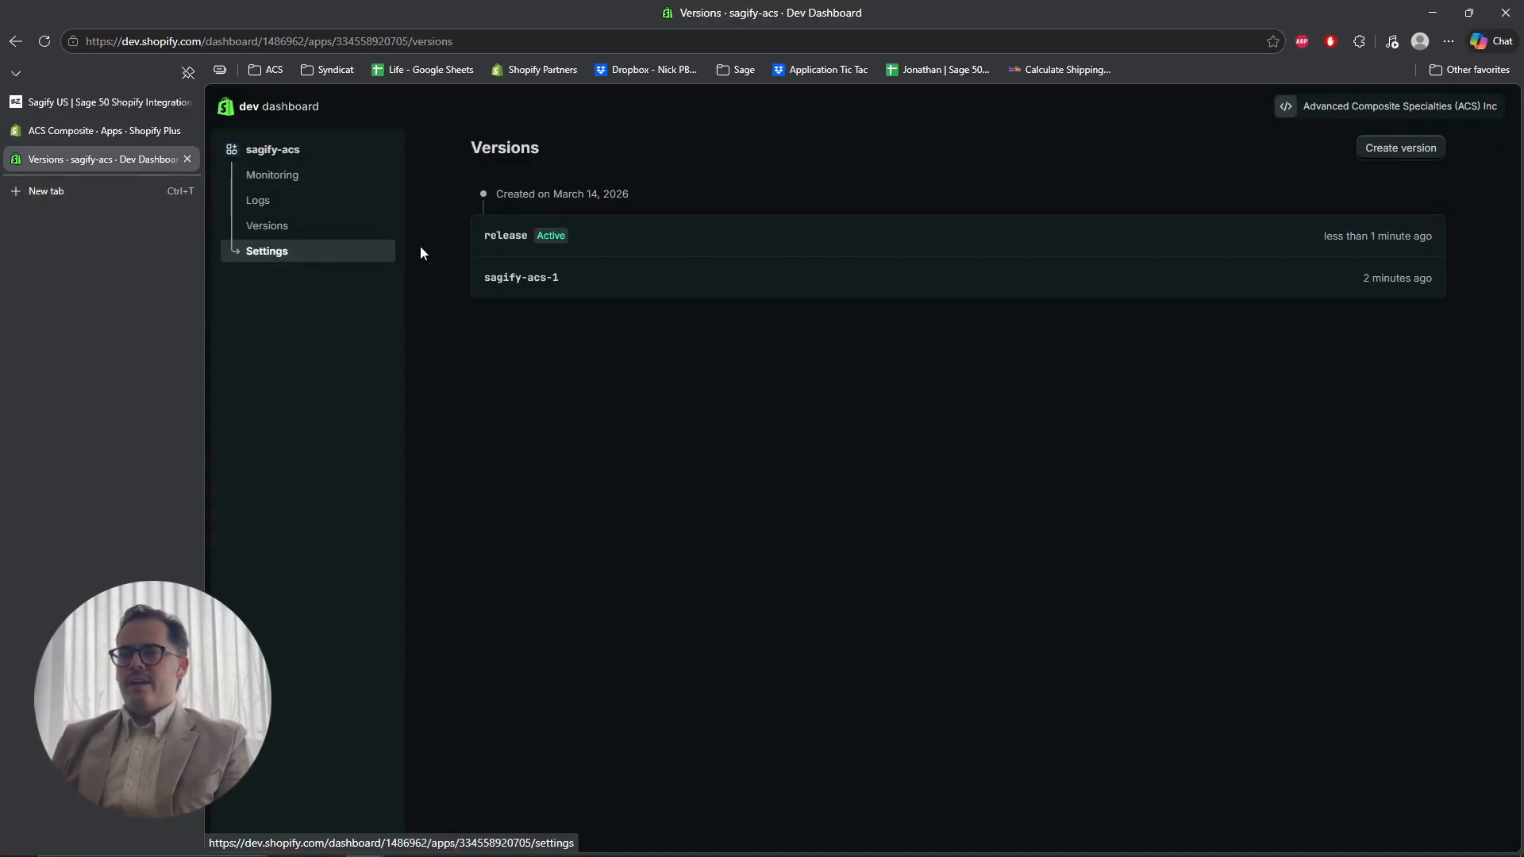
pyautogui.doubleClick(694, 240)
pyautogui.click(669, 232)
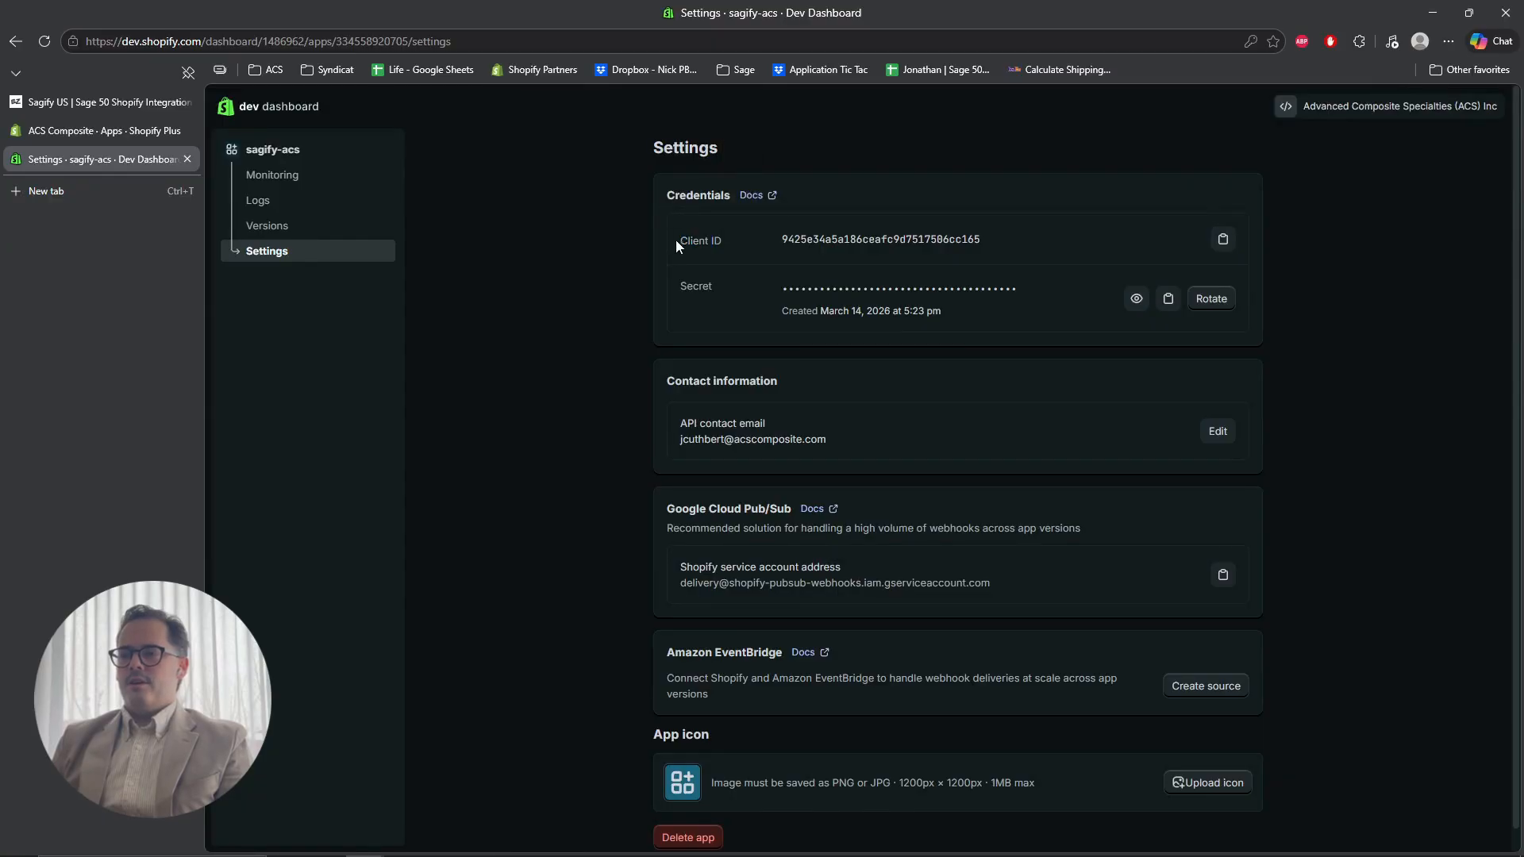
pyautogui.click(1223, 239)
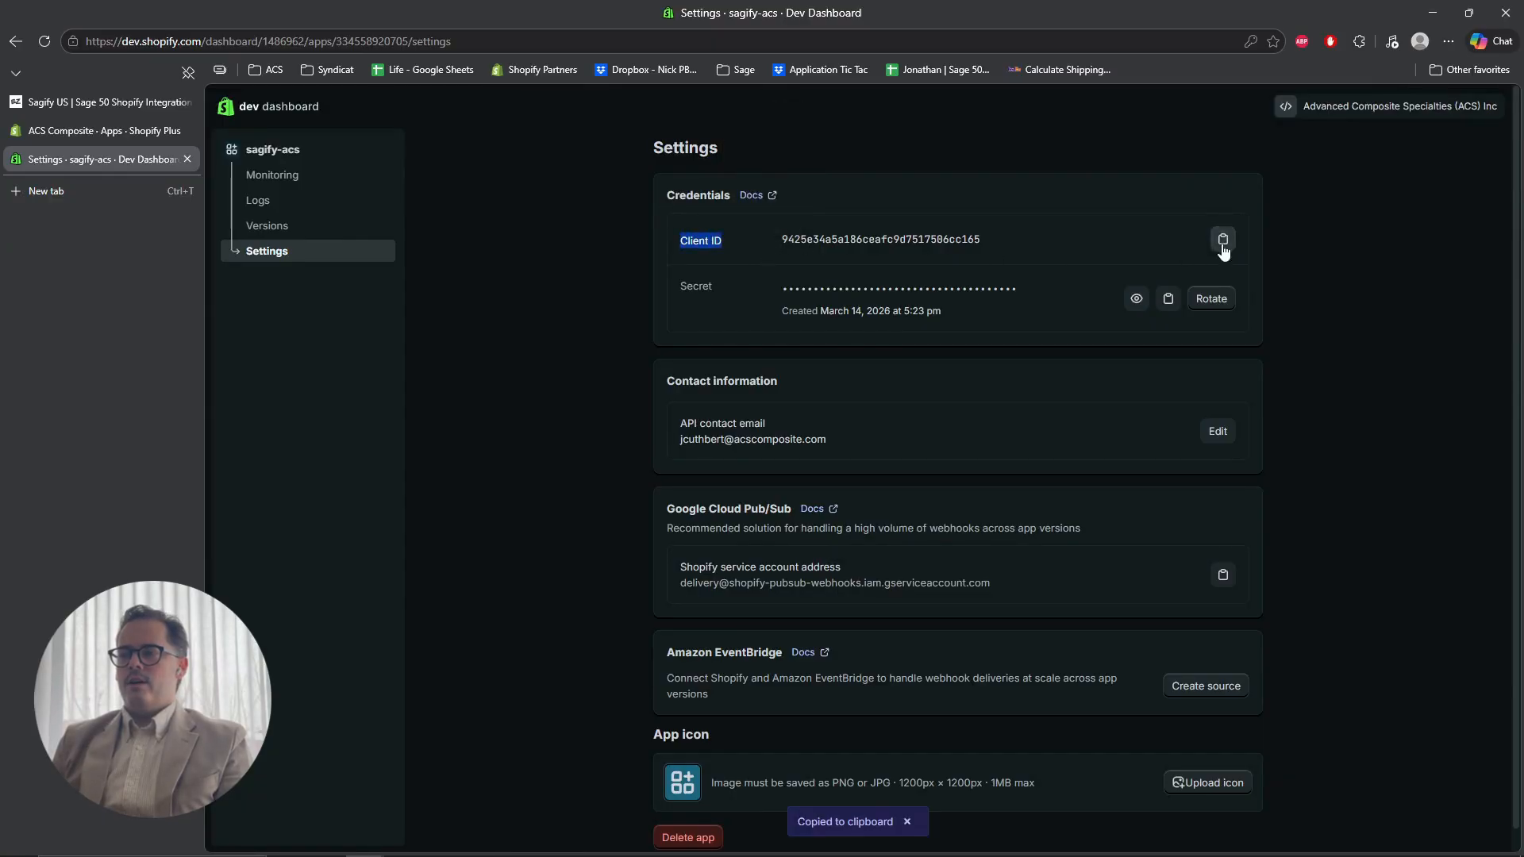
pyautogui.click(949, 848)
pyautogui.click(1109, 766)
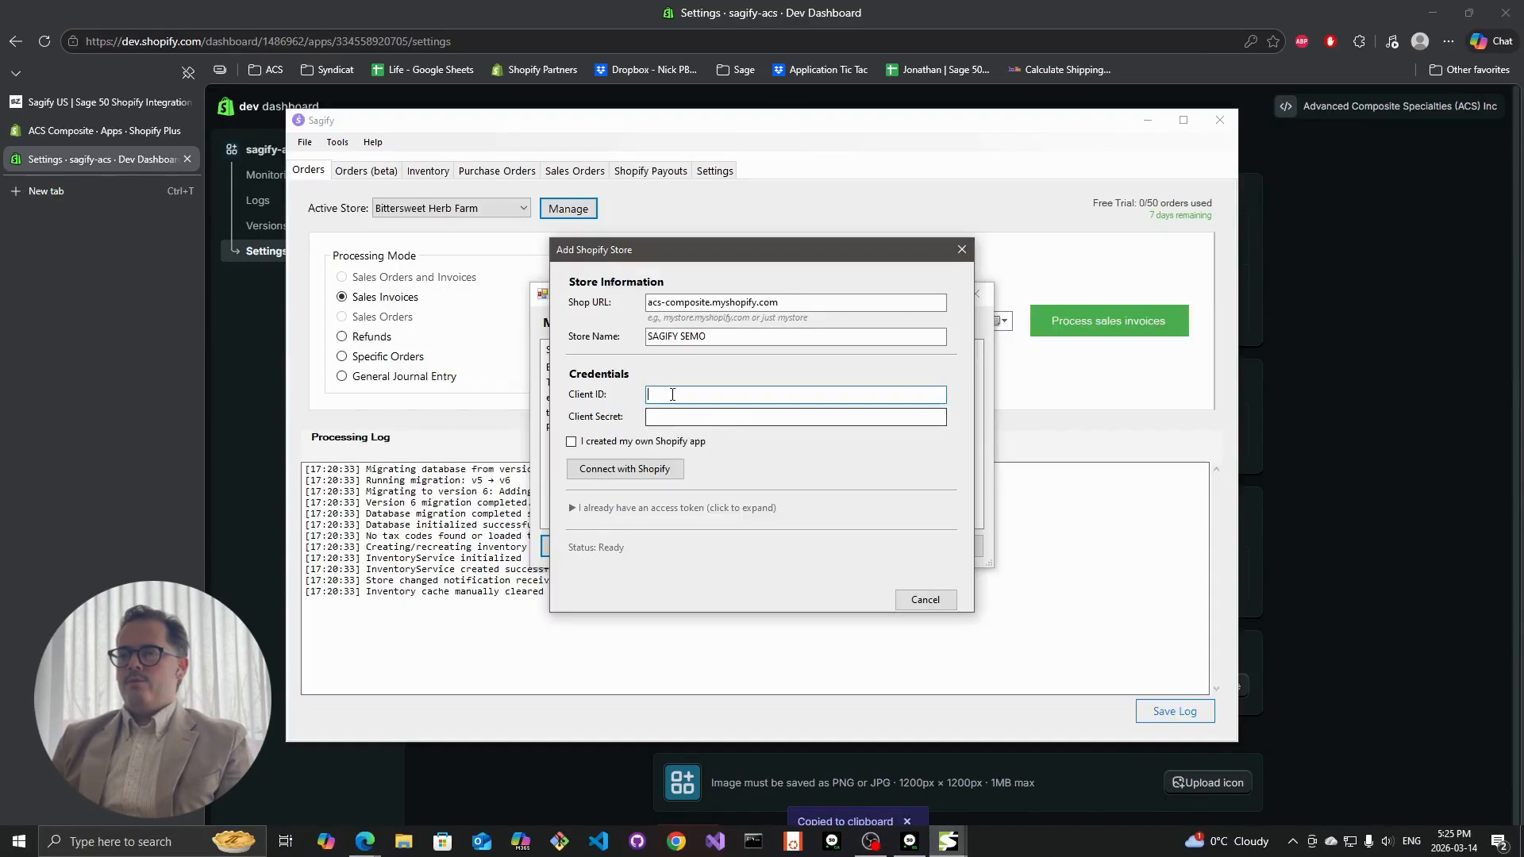
pyautogui.click(679, 392)
pyautogui.hotkey('ctrl', 'v')
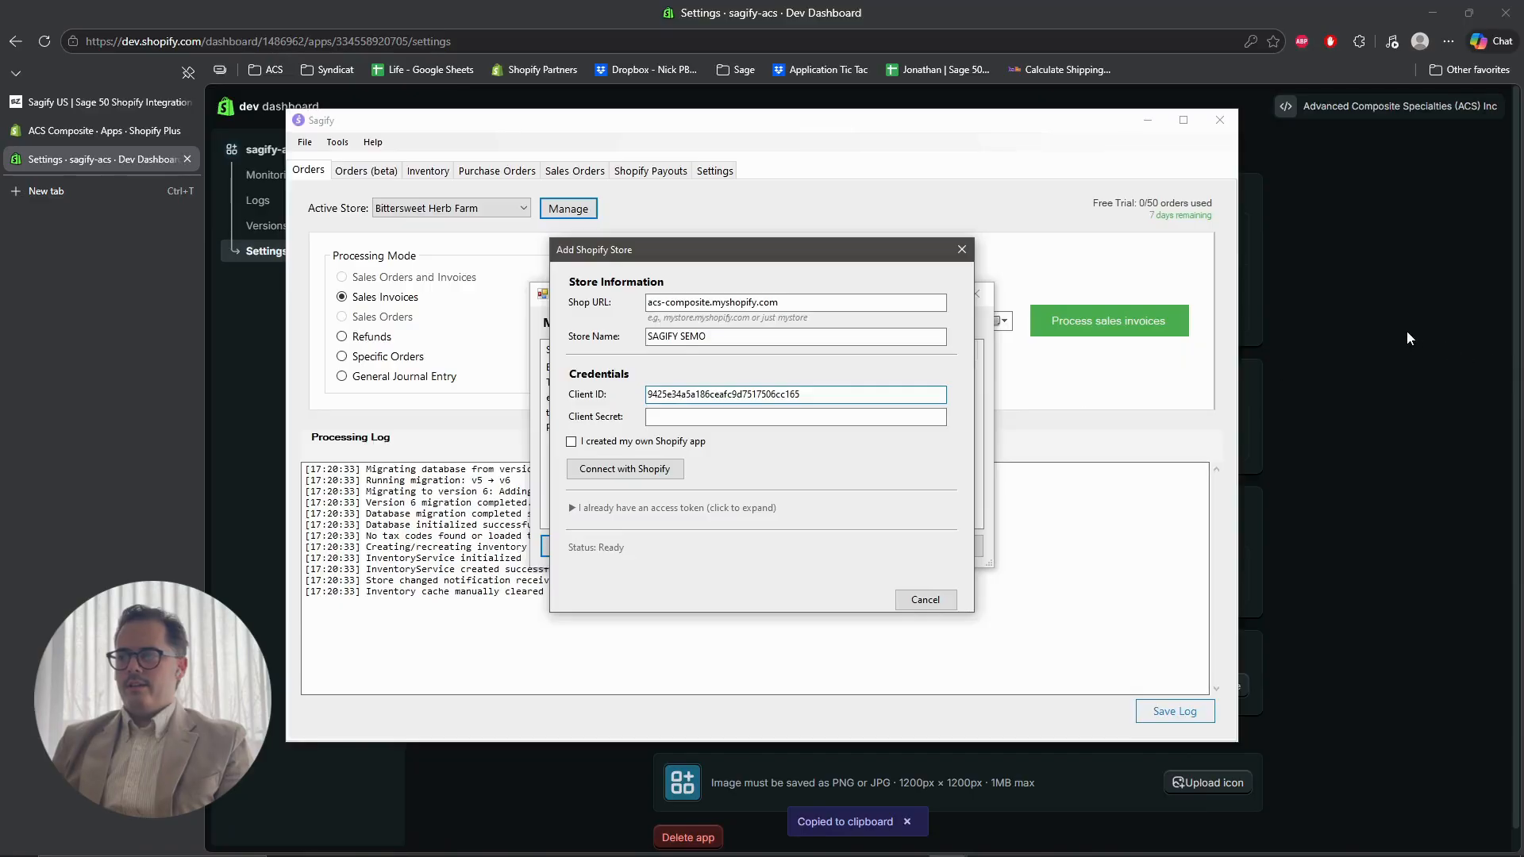
# Copy the secret from the sagify-acs app settings in the browser and paste it as the Client Secret in Sagify's Add Shopify Store dialog.
pyautogui.click(1407, 330)
pyautogui.click(1168, 301)
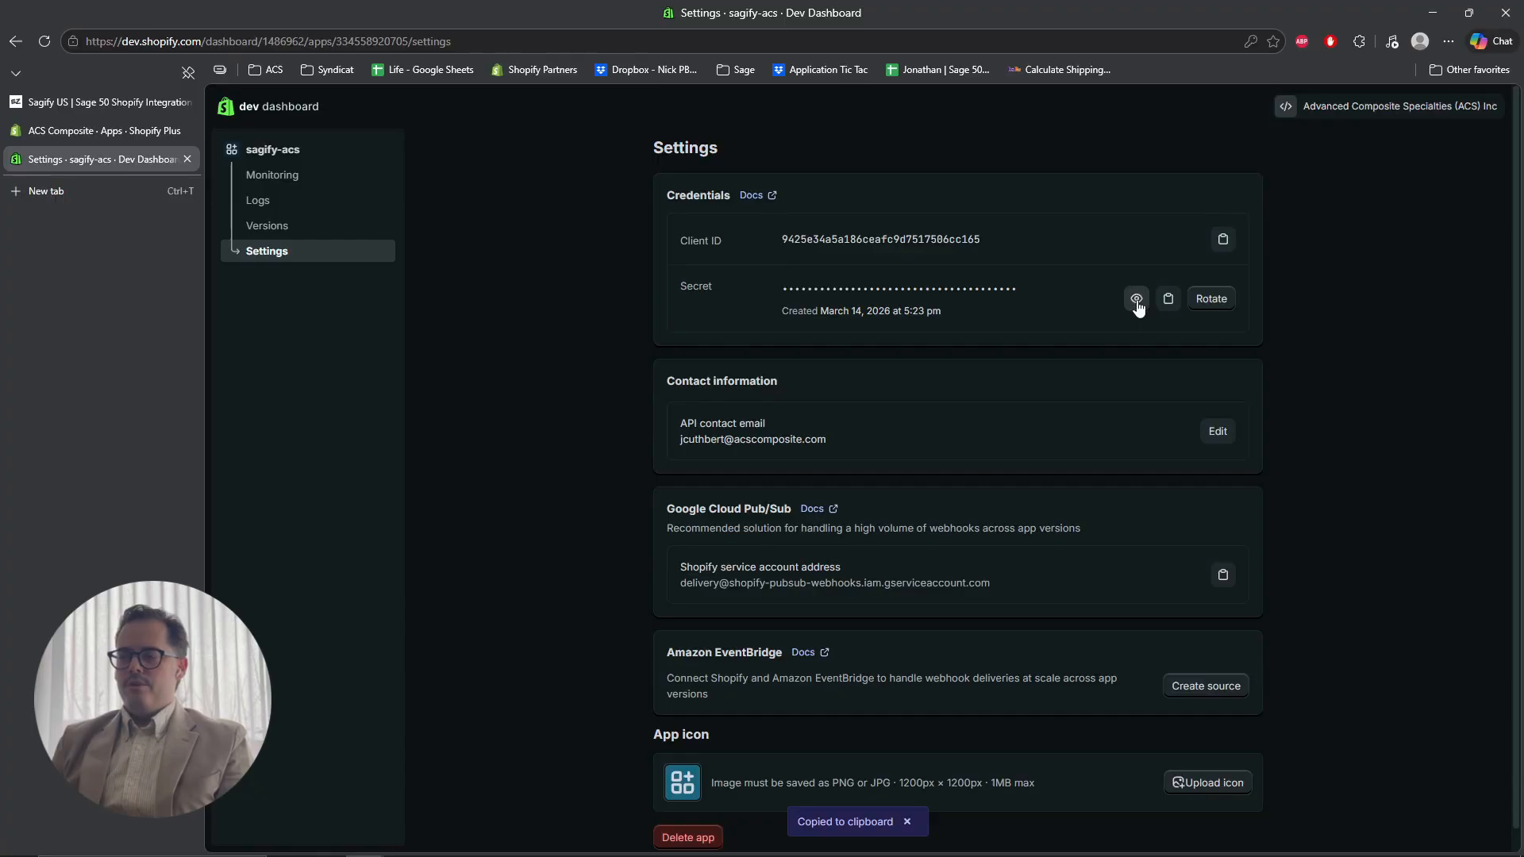
pyautogui.click(1169, 302)
pyautogui.moveTo(1017, 288); pyautogui.dragTo(767, 292)
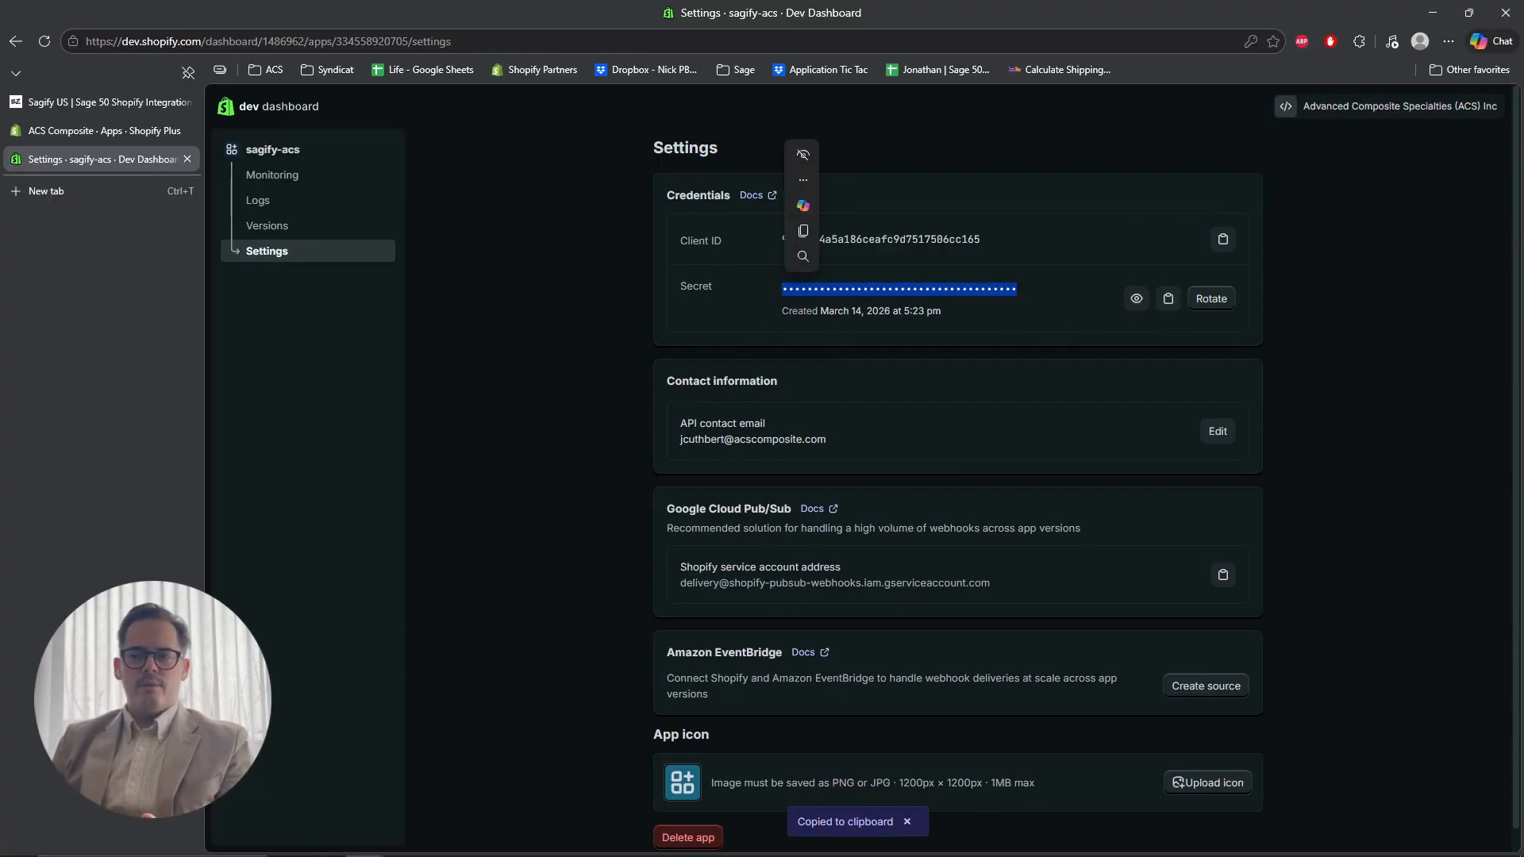
pyautogui.moveTo(1036, 854)
pyautogui.click(969, 850)
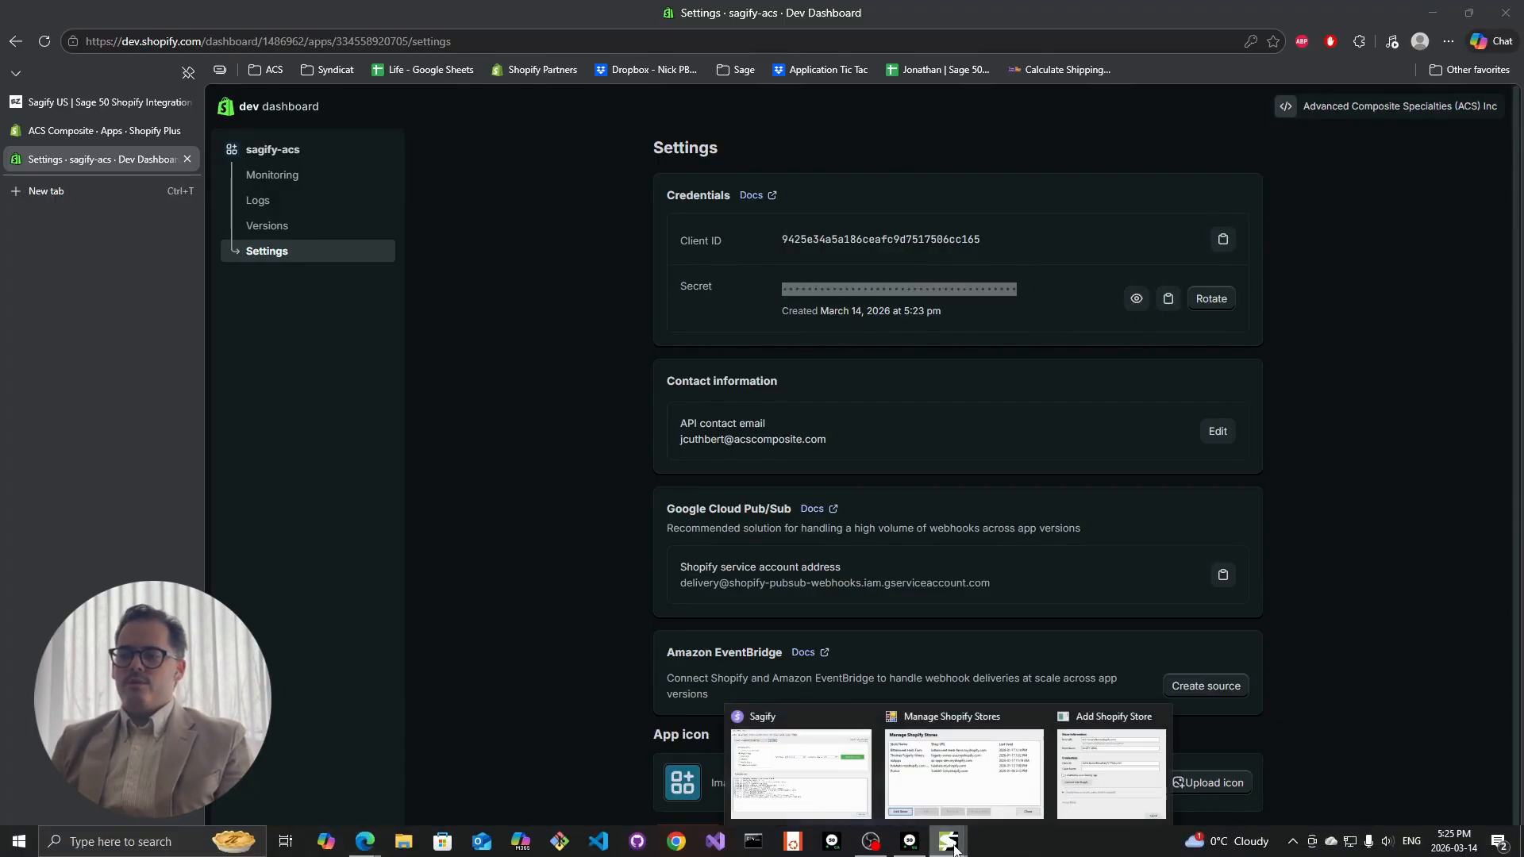
pyautogui.click(1083, 765)
pyautogui.click(827, 418)
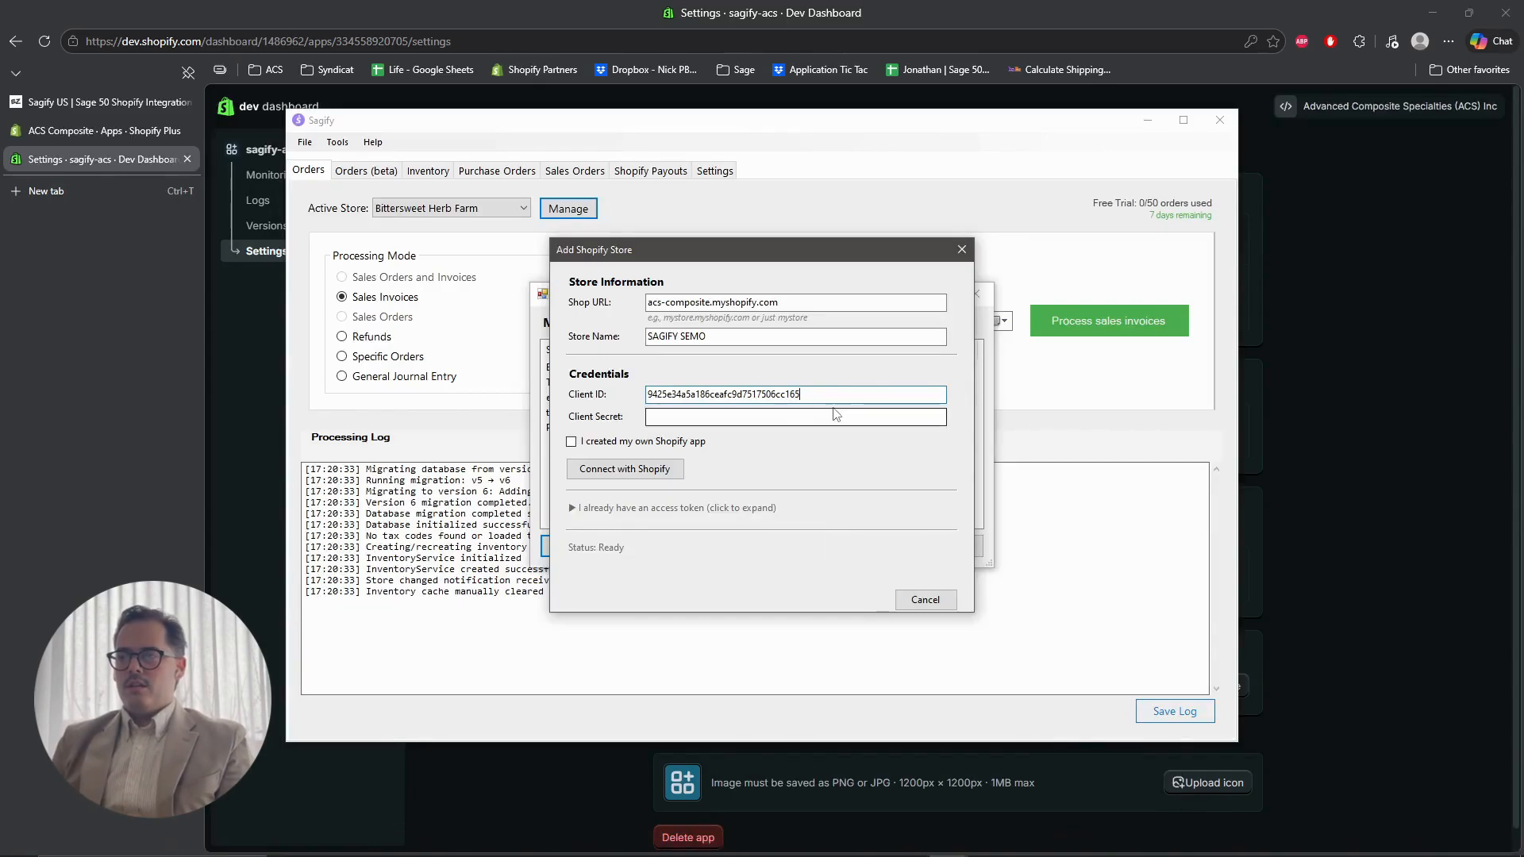
pyautogui.hotkey('ctrl', 'v')
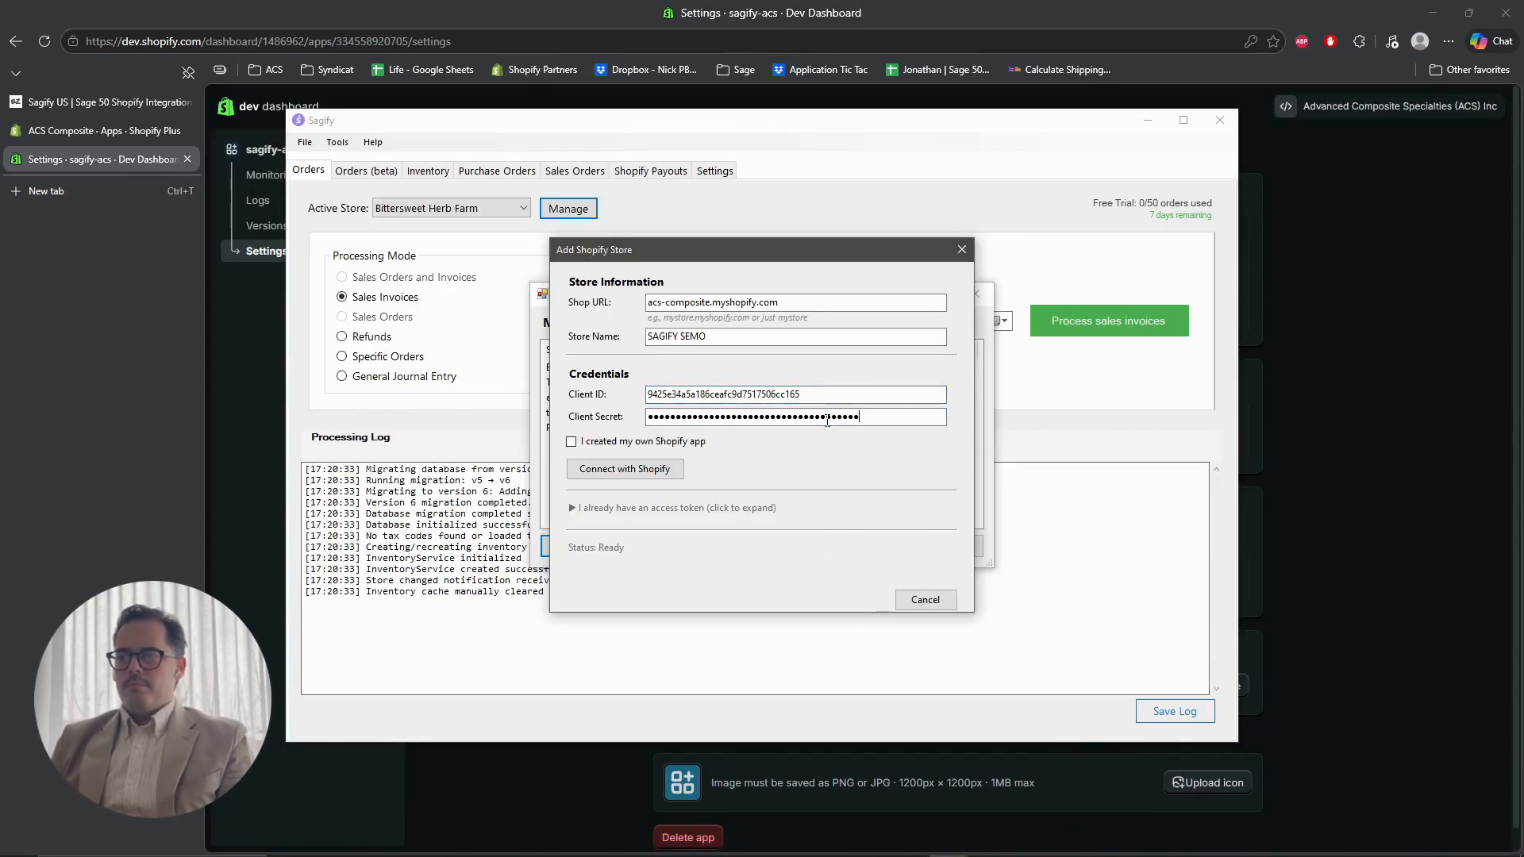
# Enable the option "I created my own Shopify app", try connecting with Shopify, and decline opening the Dev Dashboard from Sagify.
pyautogui.click(580, 443)
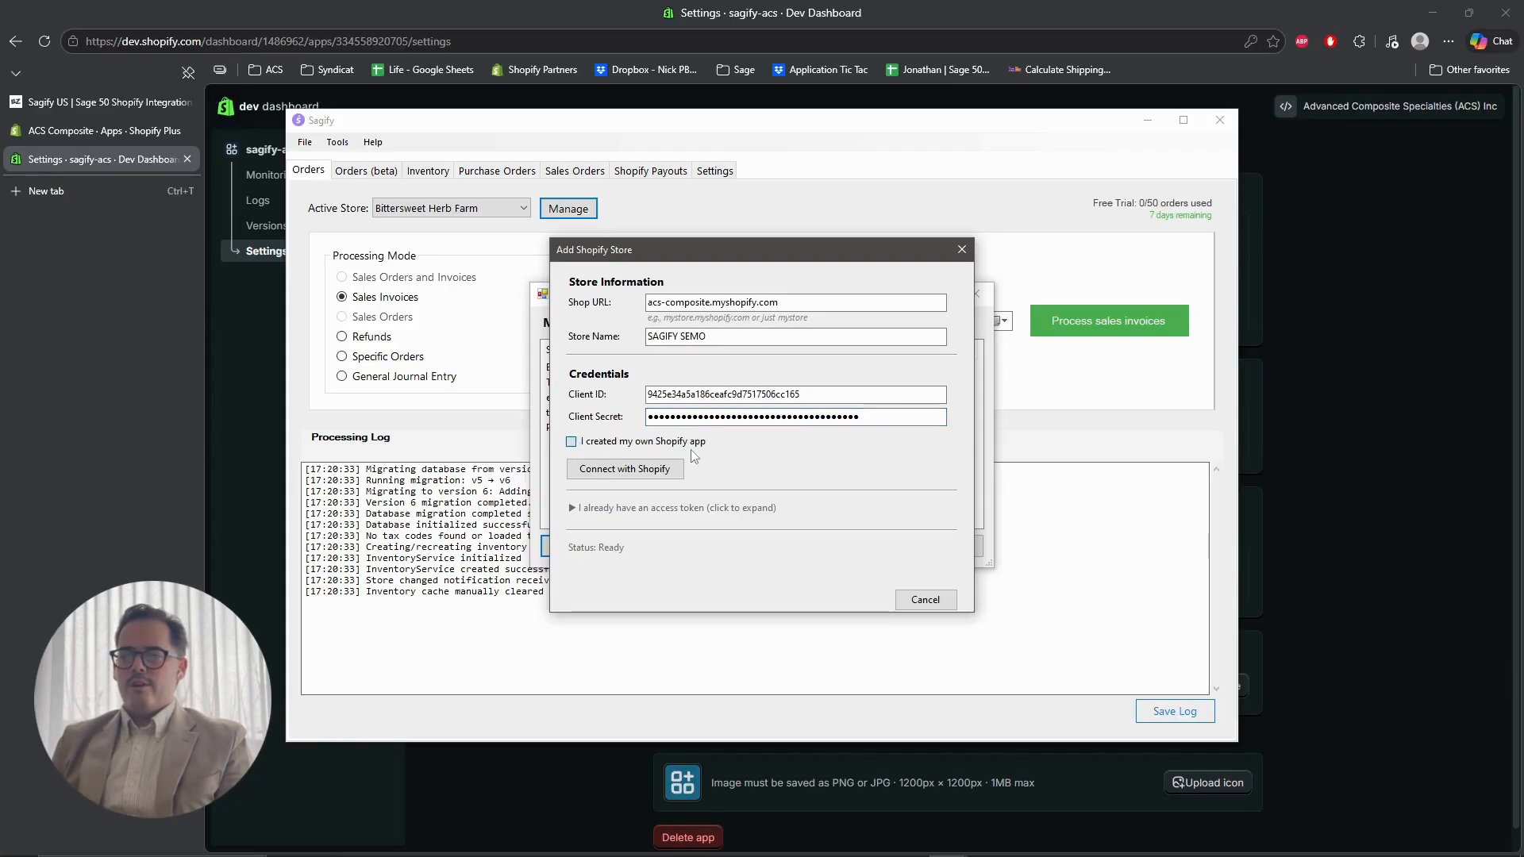
pyautogui.click(648, 446)
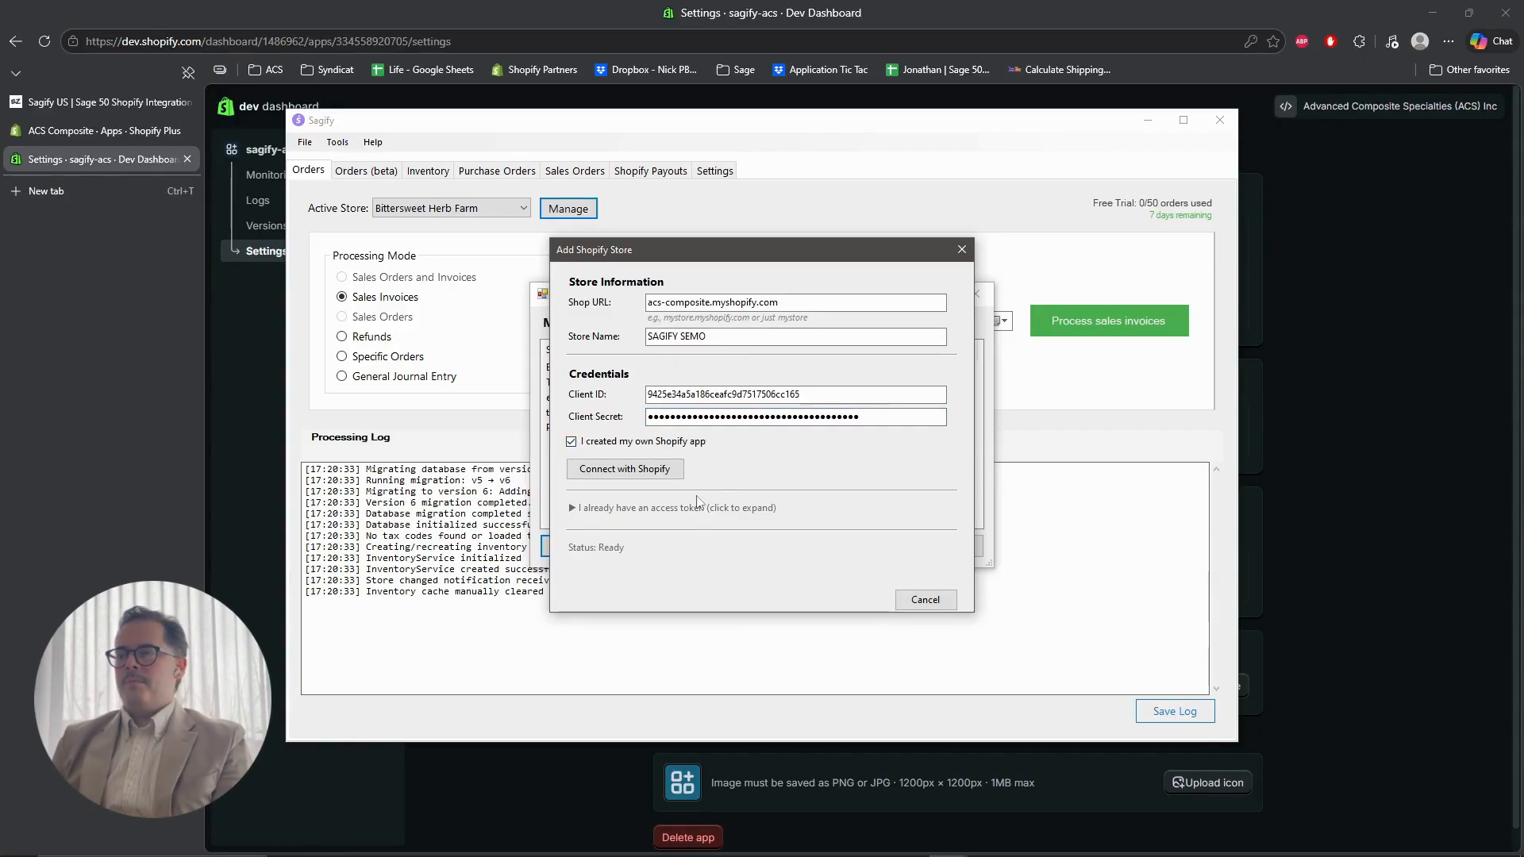
pyautogui.click(635, 470)
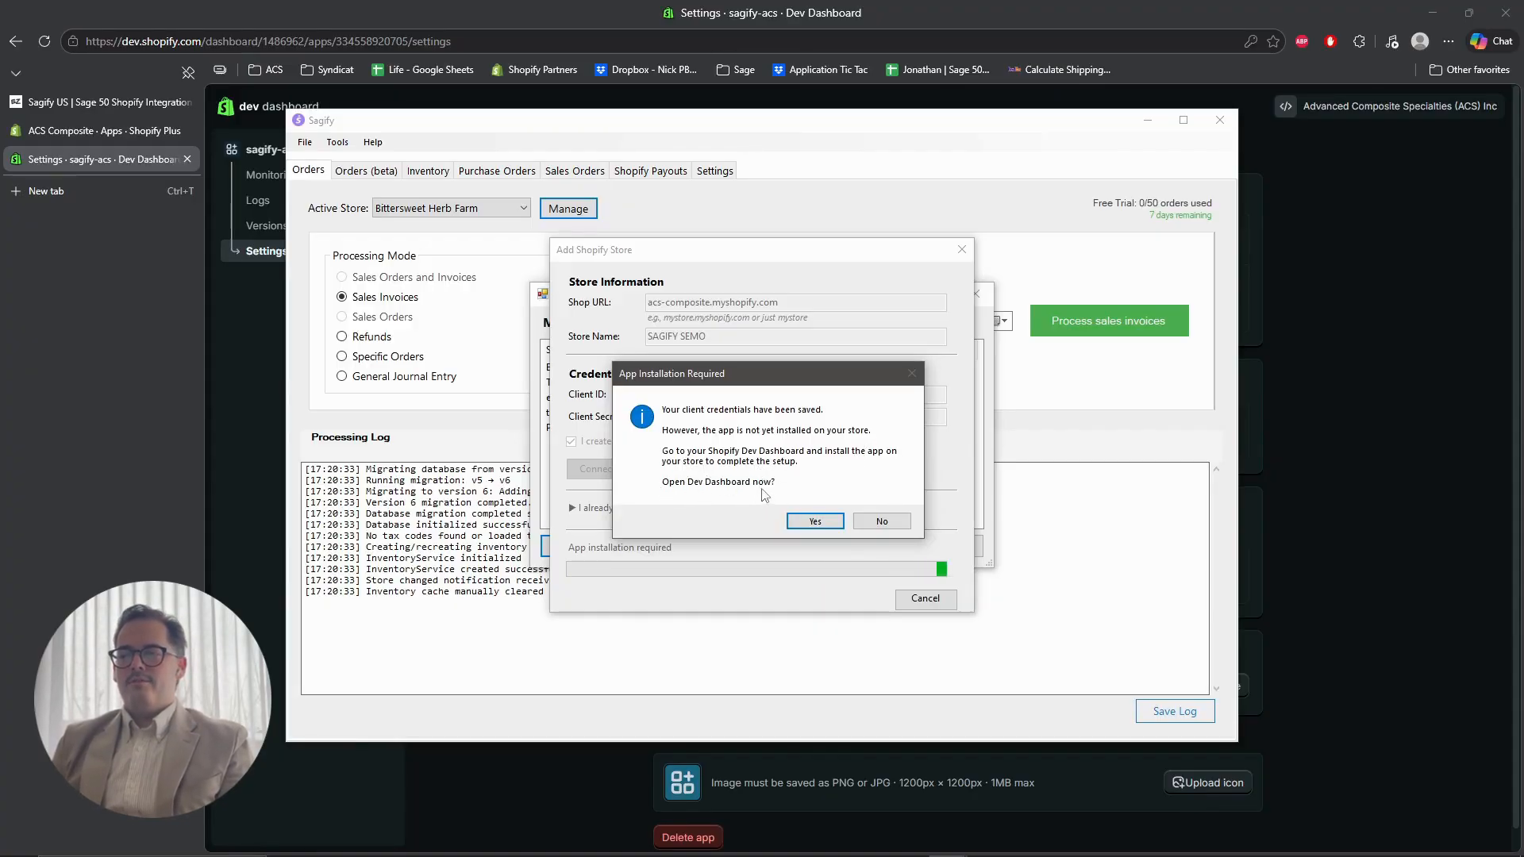
pyautogui.click(881, 521)
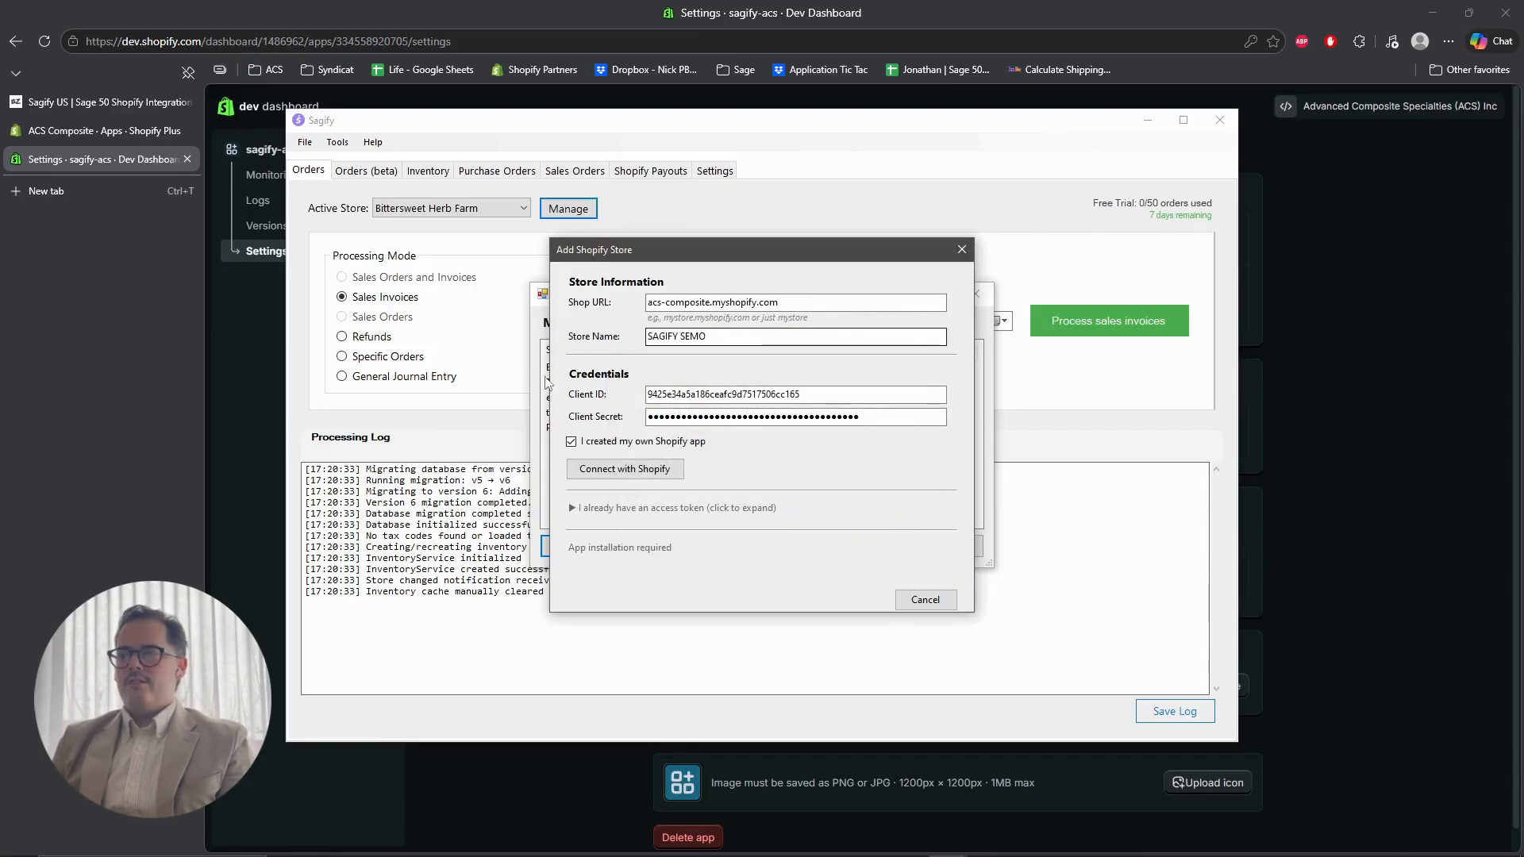
# In the browser's Dev Dashboard, install the sagify-acs app on the ACS Composite store and close the resulting ezApps page.
pyautogui.click(1363, 271)
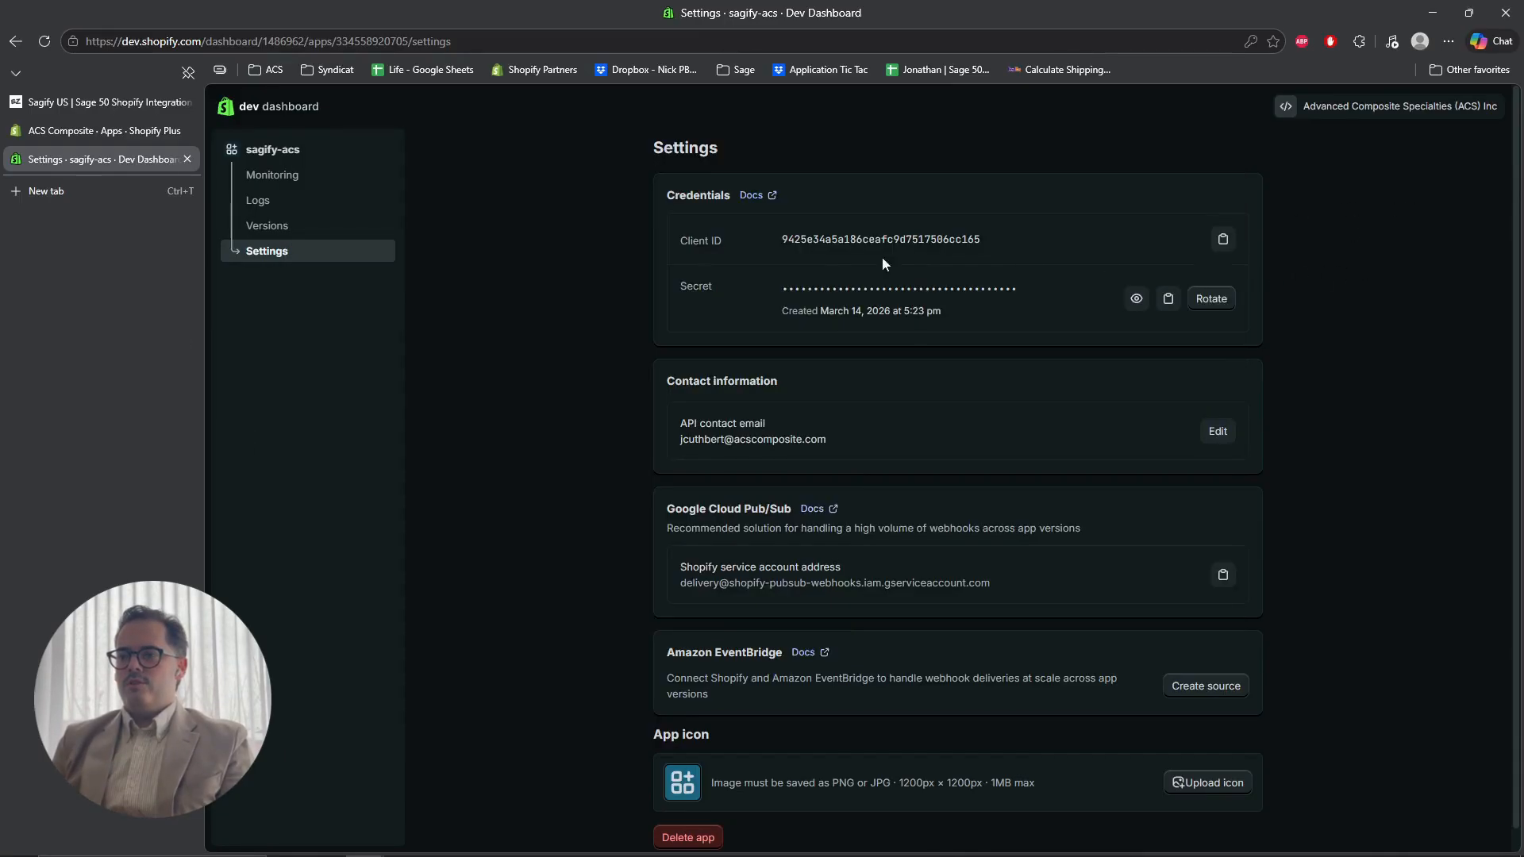
pyautogui.click(306, 151)
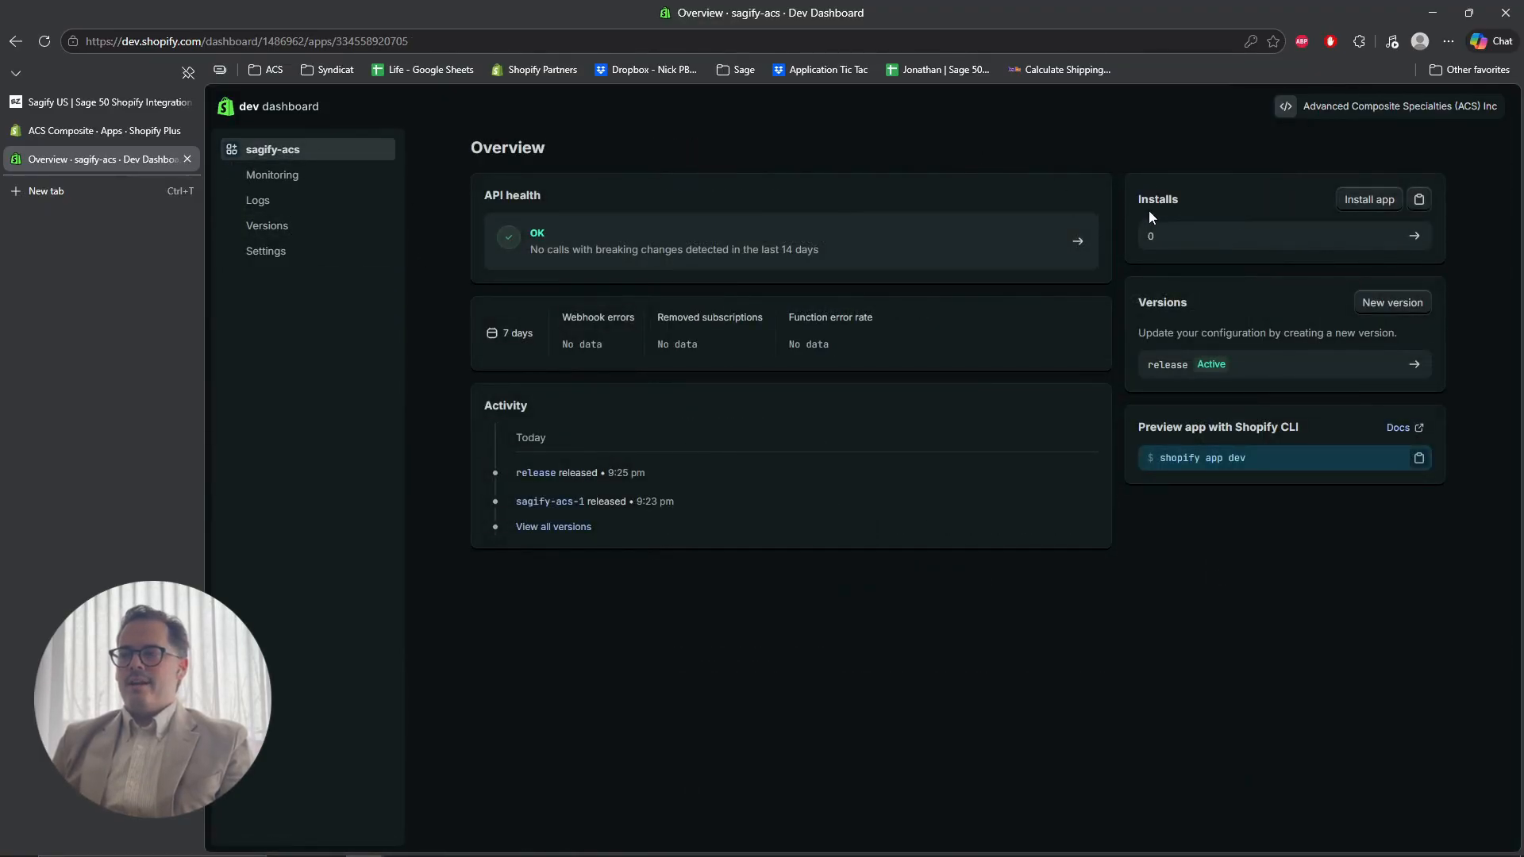
pyautogui.moveTo(1140, 209); pyautogui.dragTo(1181, 202)
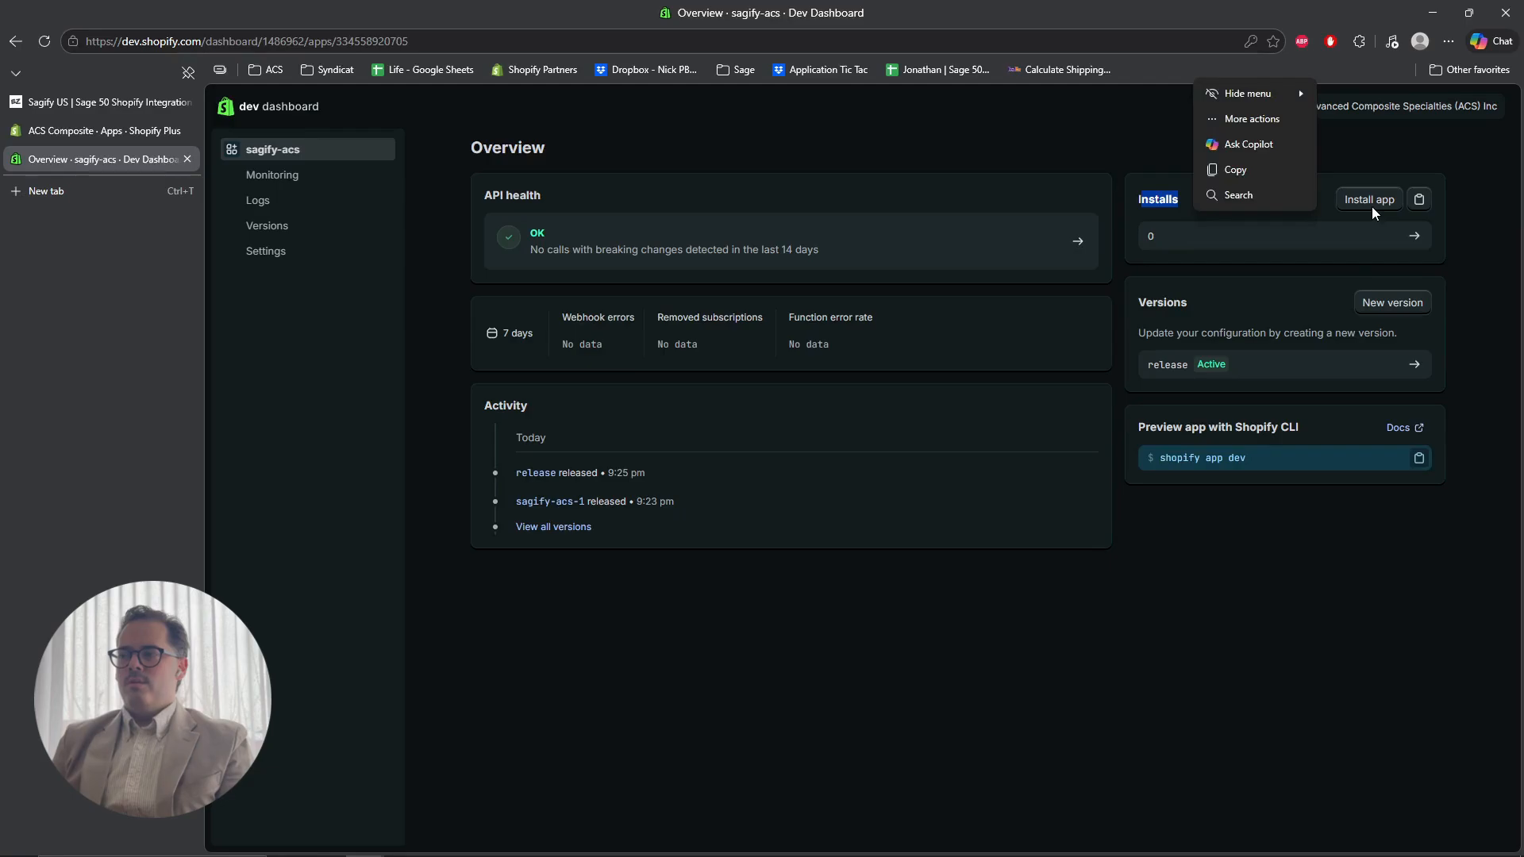
pyautogui.click(1371, 205)
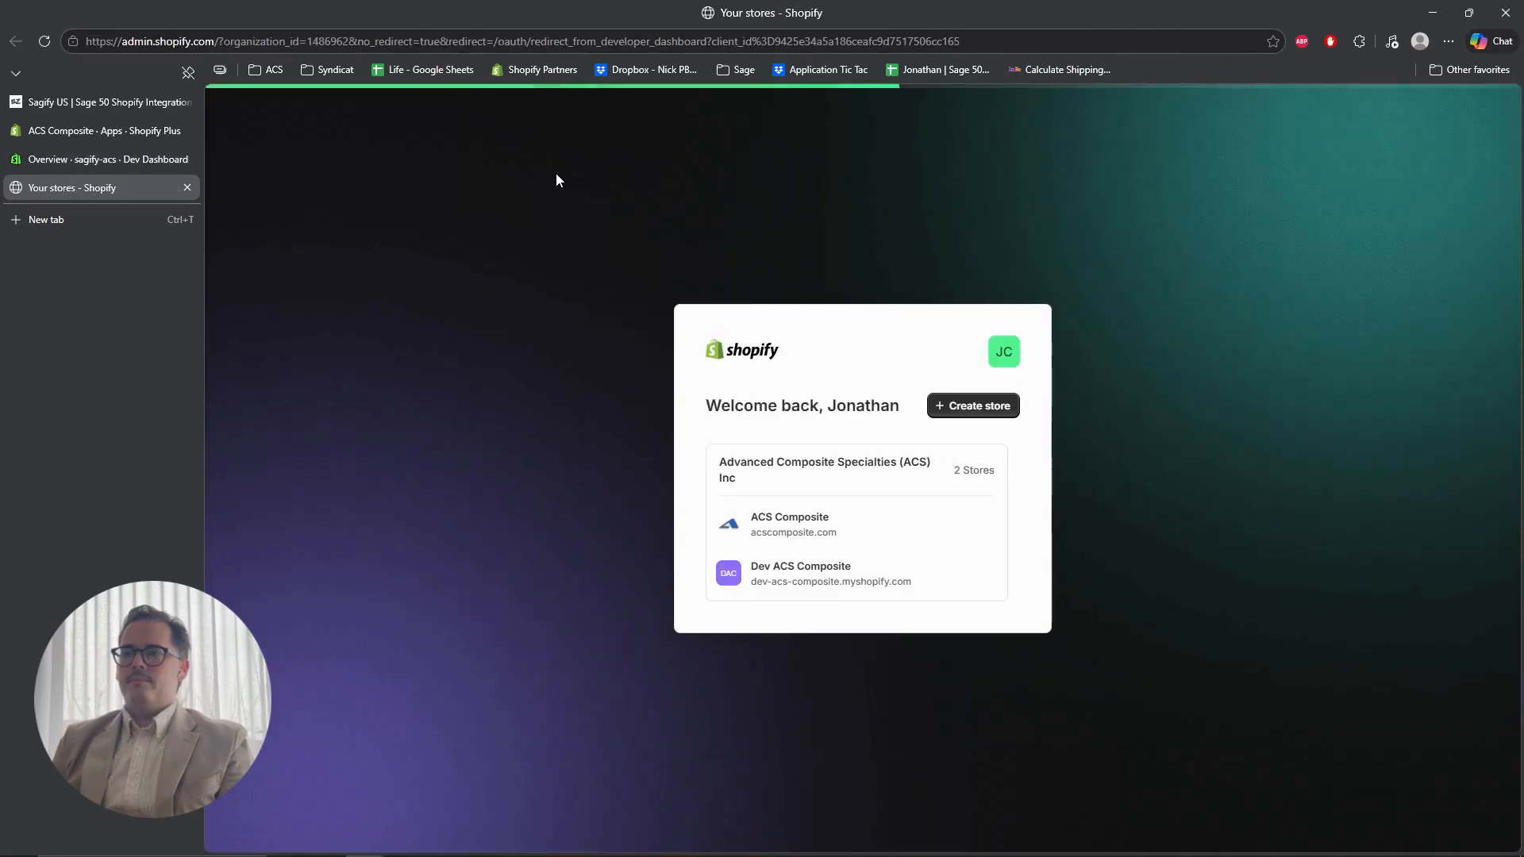
pyautogui.click(773, 524)
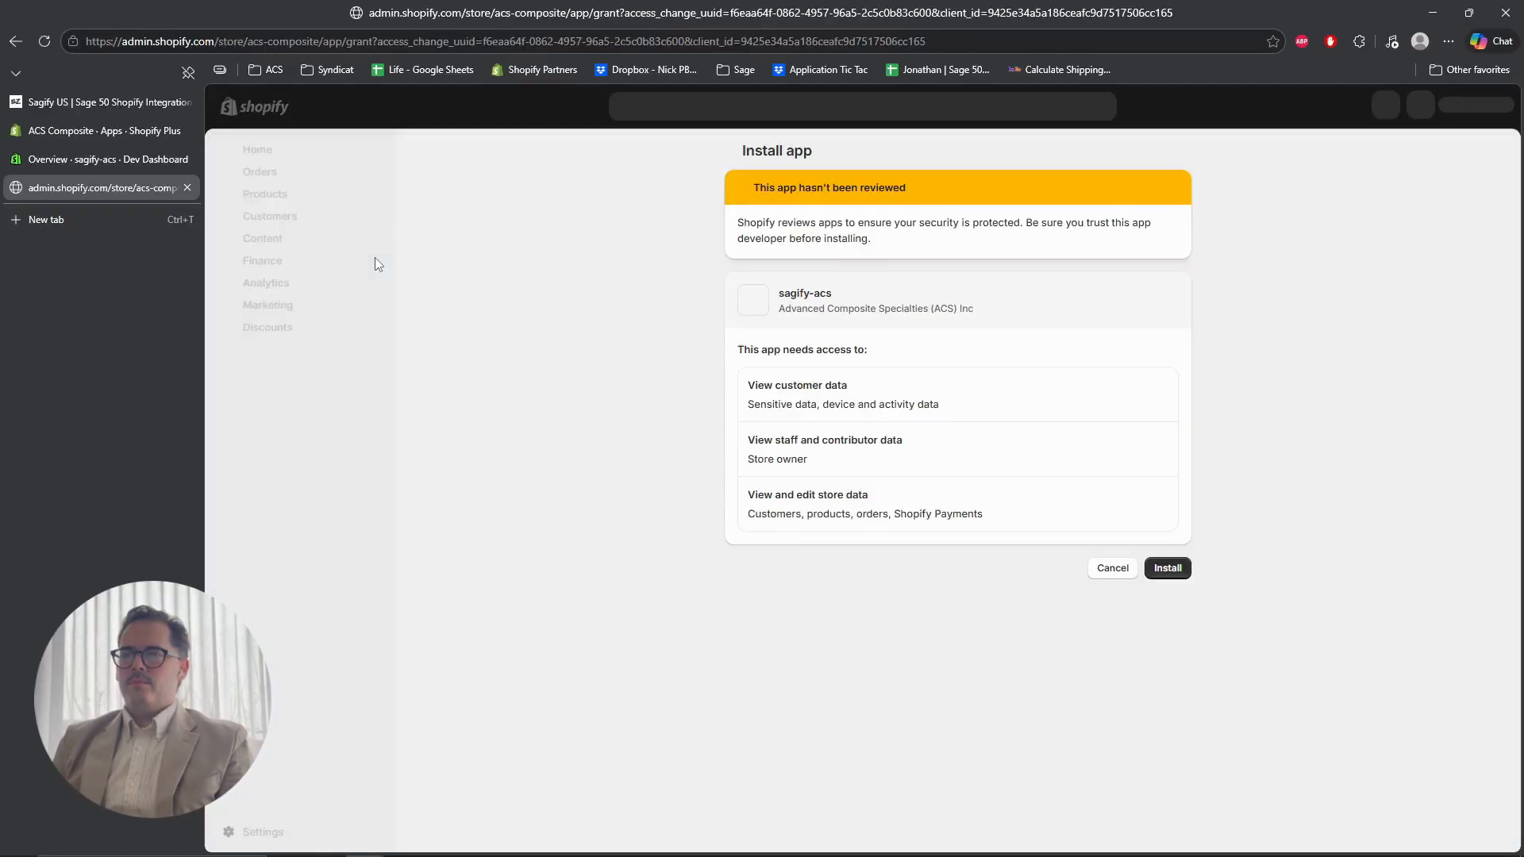
pyautogui.click(1180, 573)
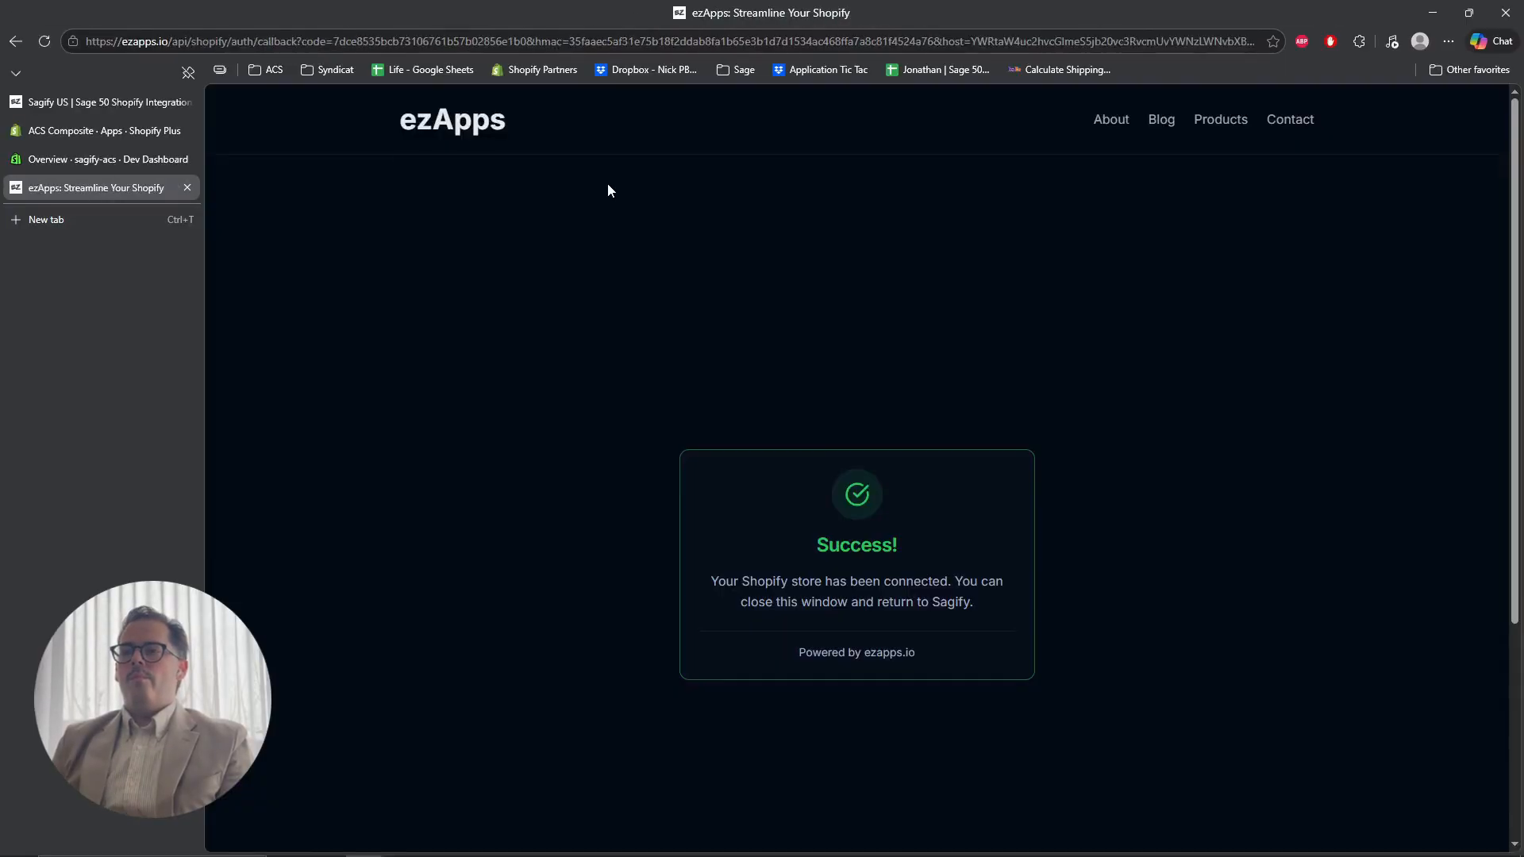
pyautogui.moveTo(702, 581); pyautogui.dragTo(814, 546)
pyautogui.scroll(-2, 830, 643)
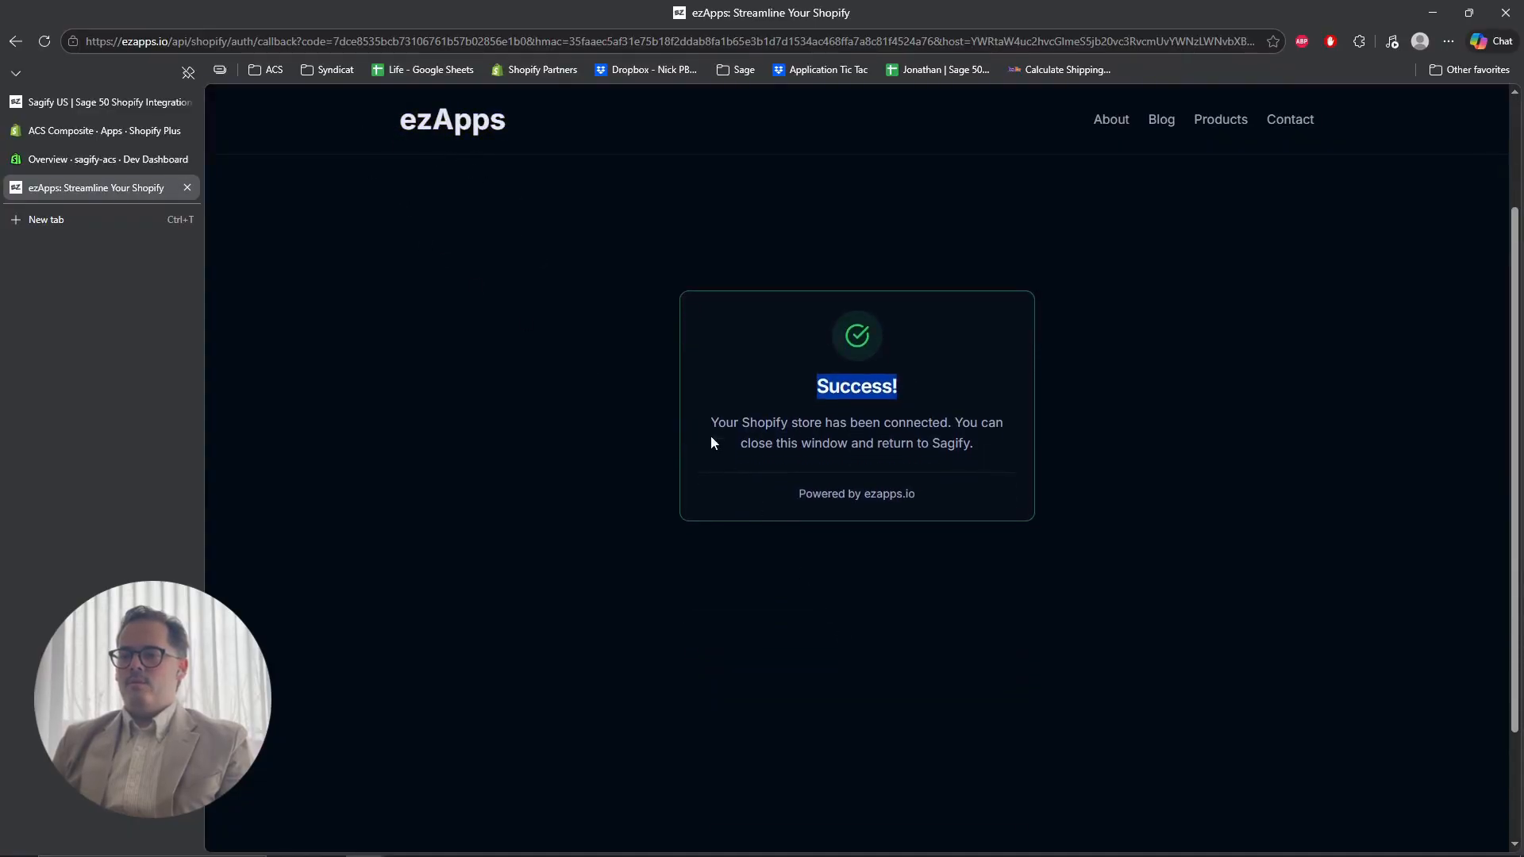
pyautogui.click(188, 186)
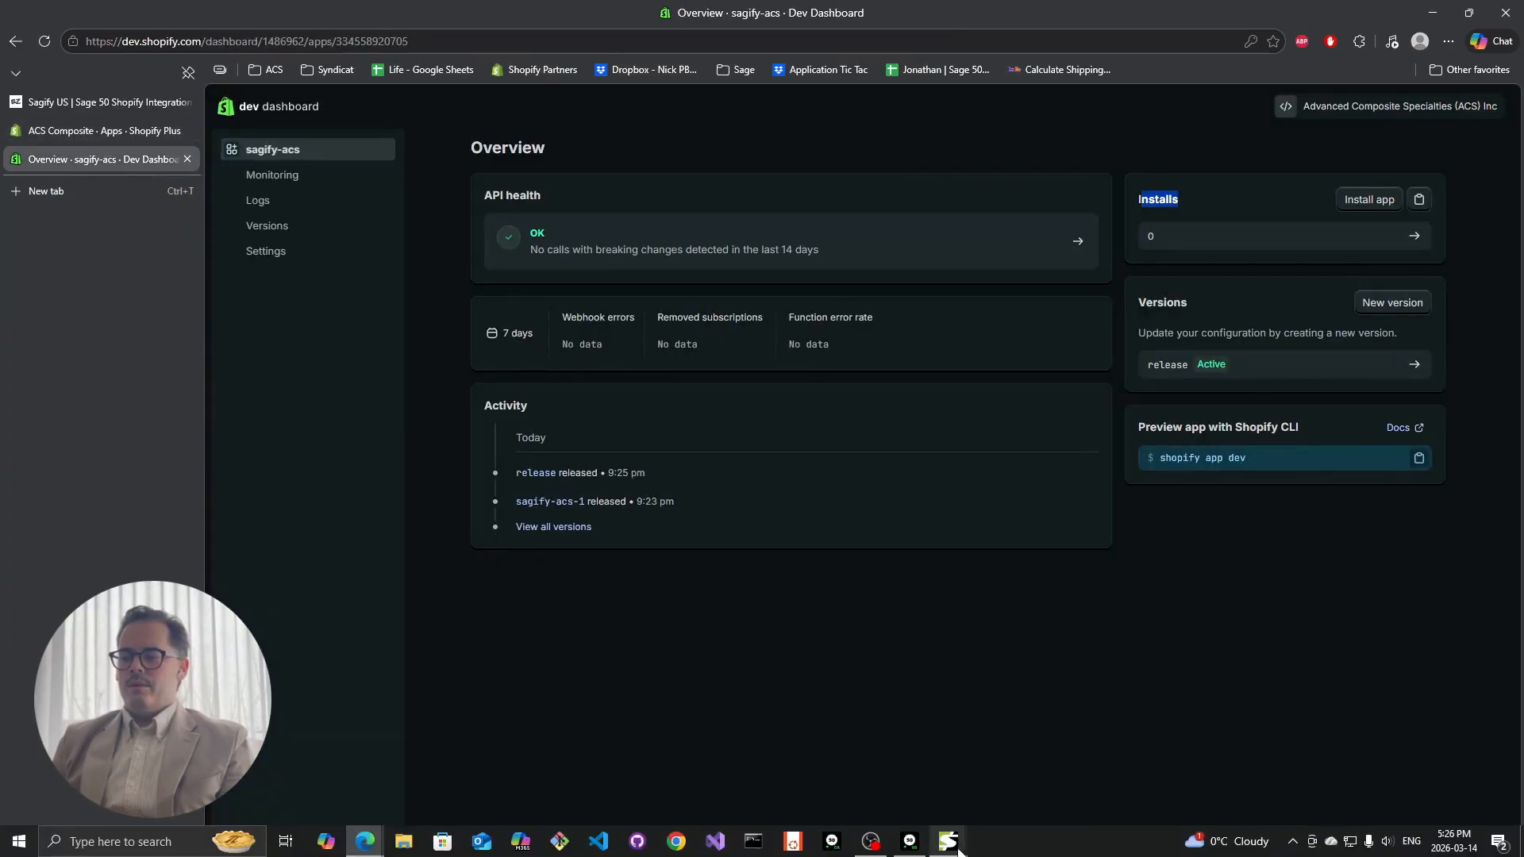
# Switch back to Sagify's Add Shopify Store dialog, connect the SAGIFY SEMO store and set it as the active store.
pyautogui.moveTo(948, 841)
pyautogui.click(1100, 750)
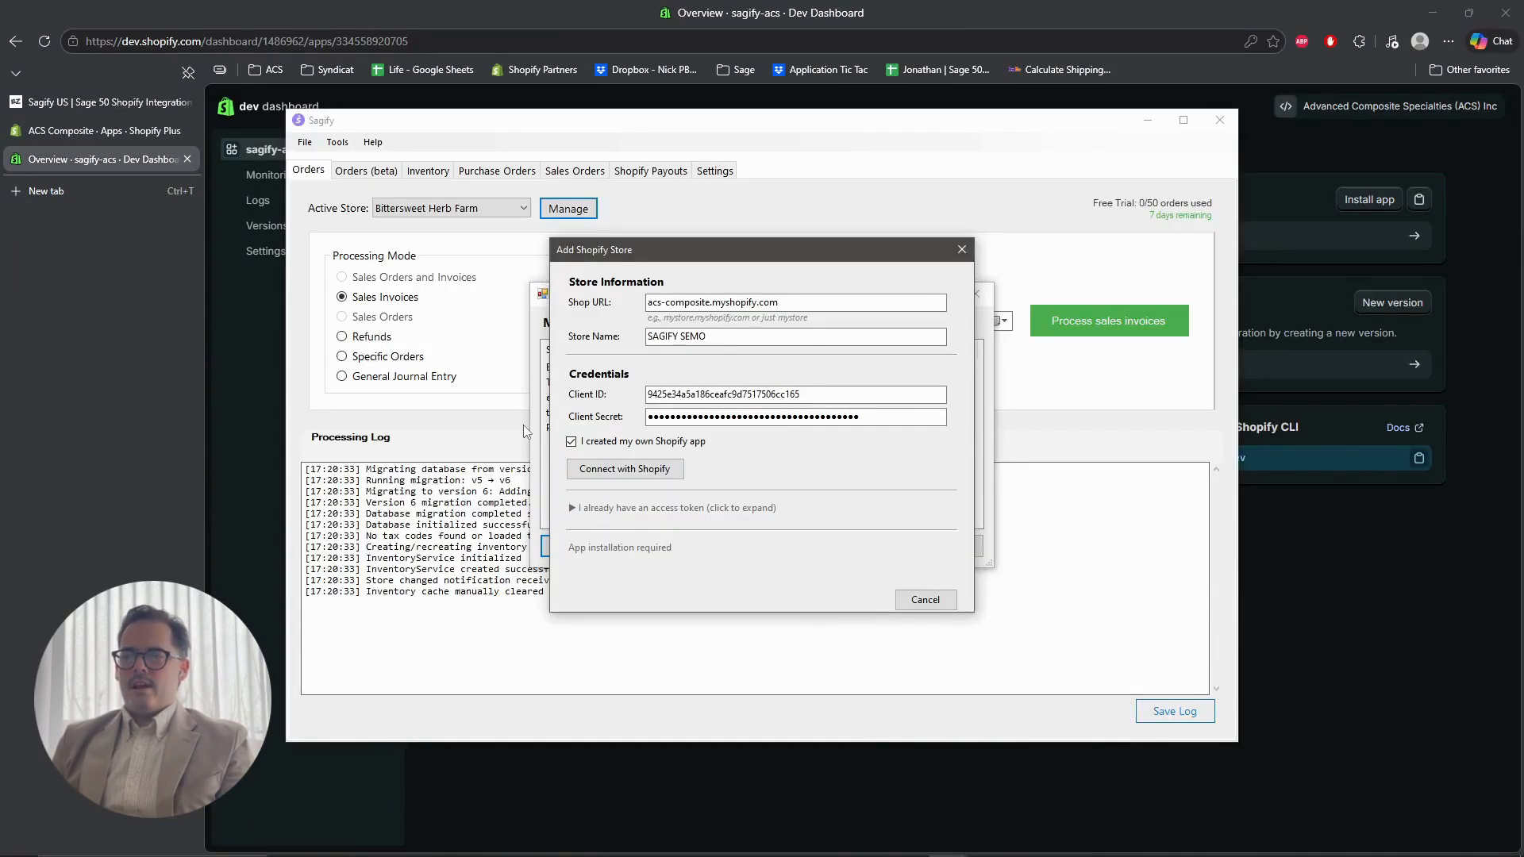
pyautogui.click(652, 474)
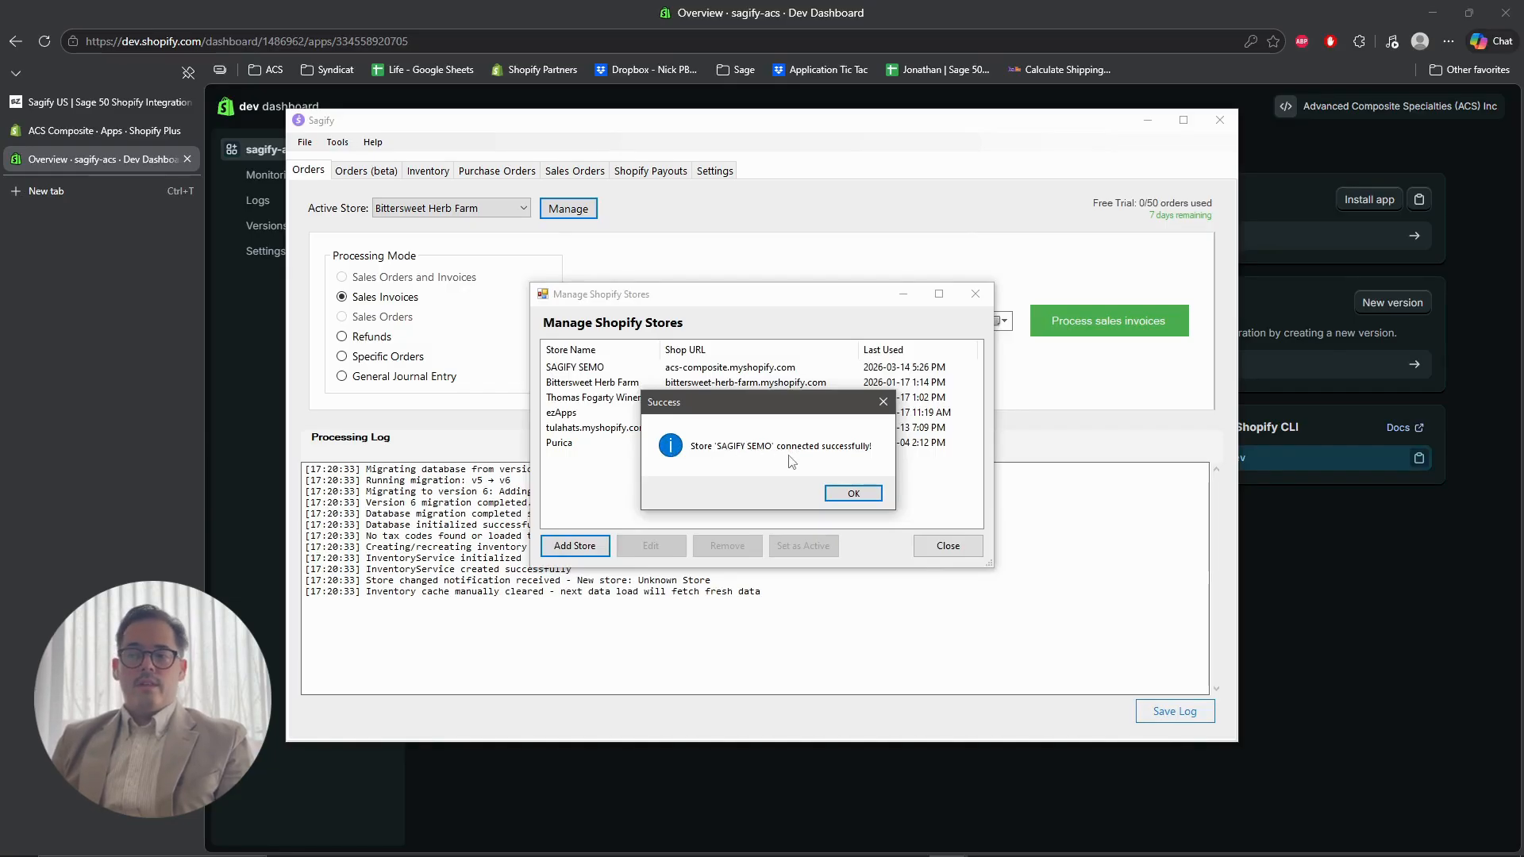
pyautogui.click(853, 494)
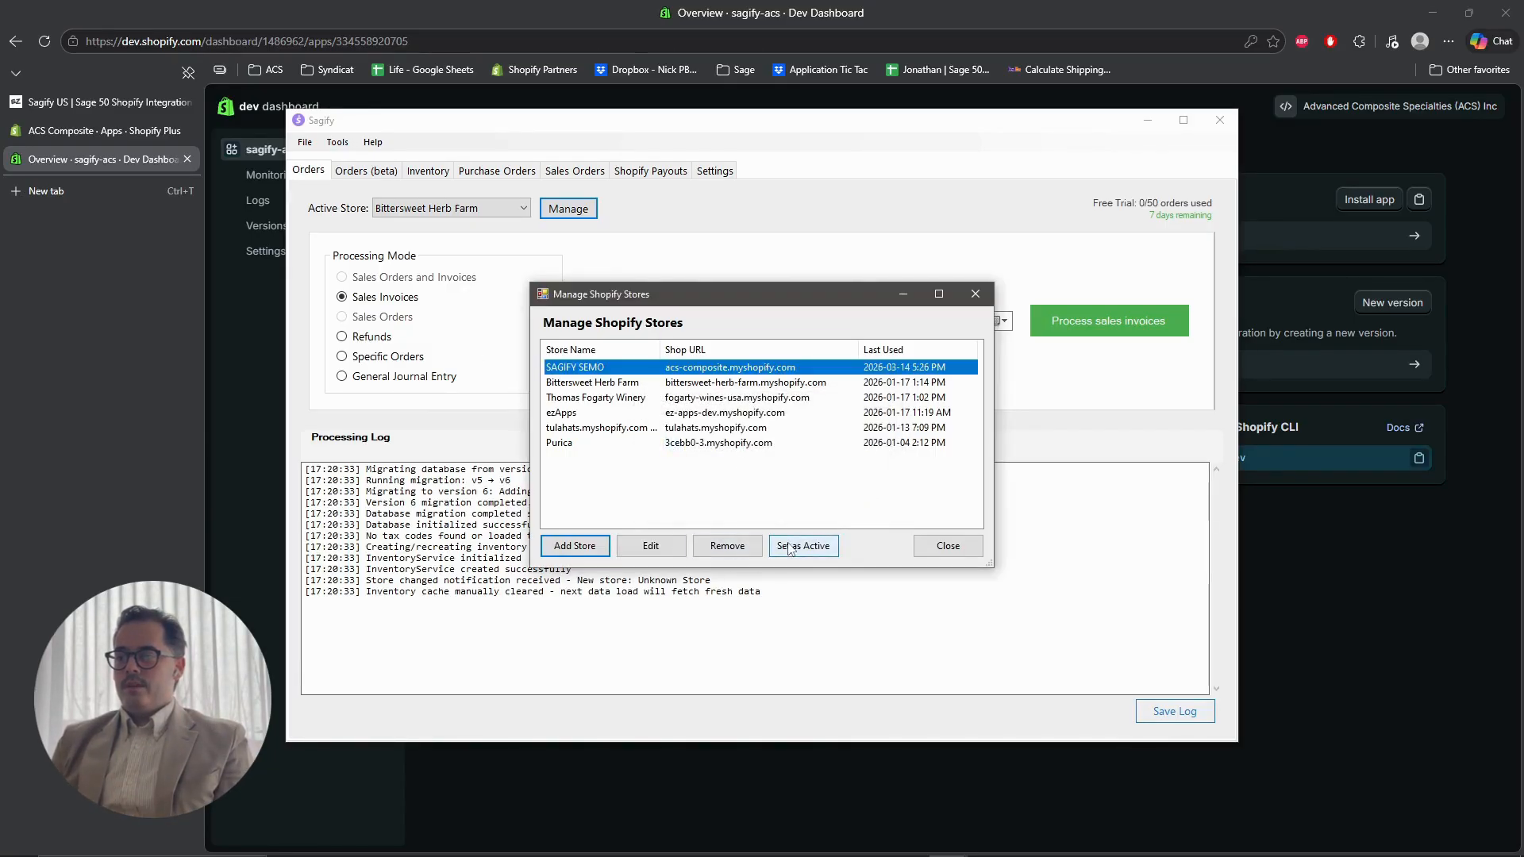
pyautogui.click(787, 549)
pyautogui.click(946, 546)
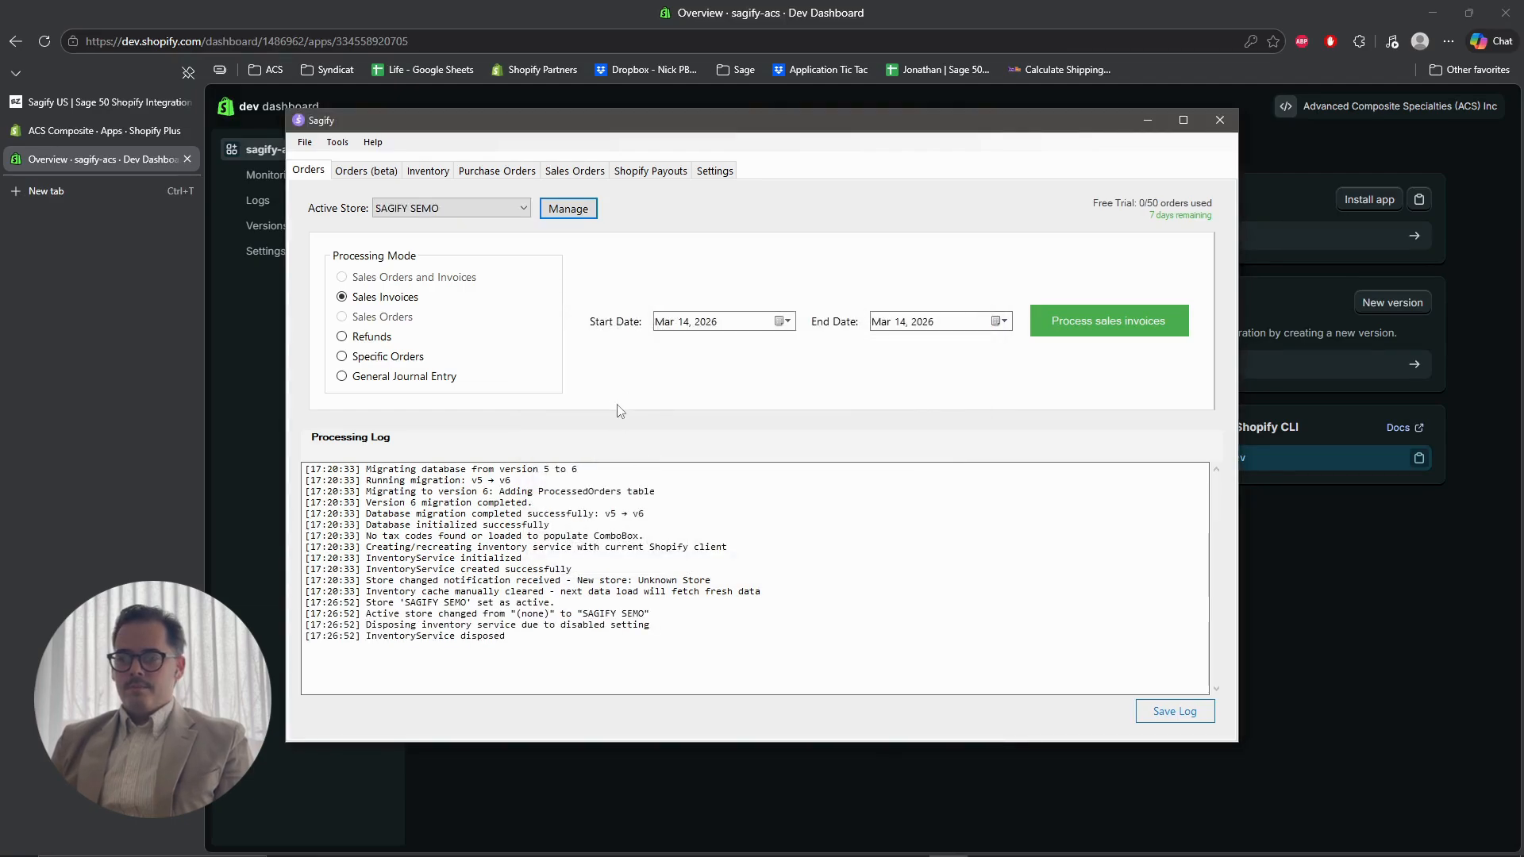
# Open the Sage Accounts settings and check the choices for the A/R Account.
pyautogui.click(728, 171)
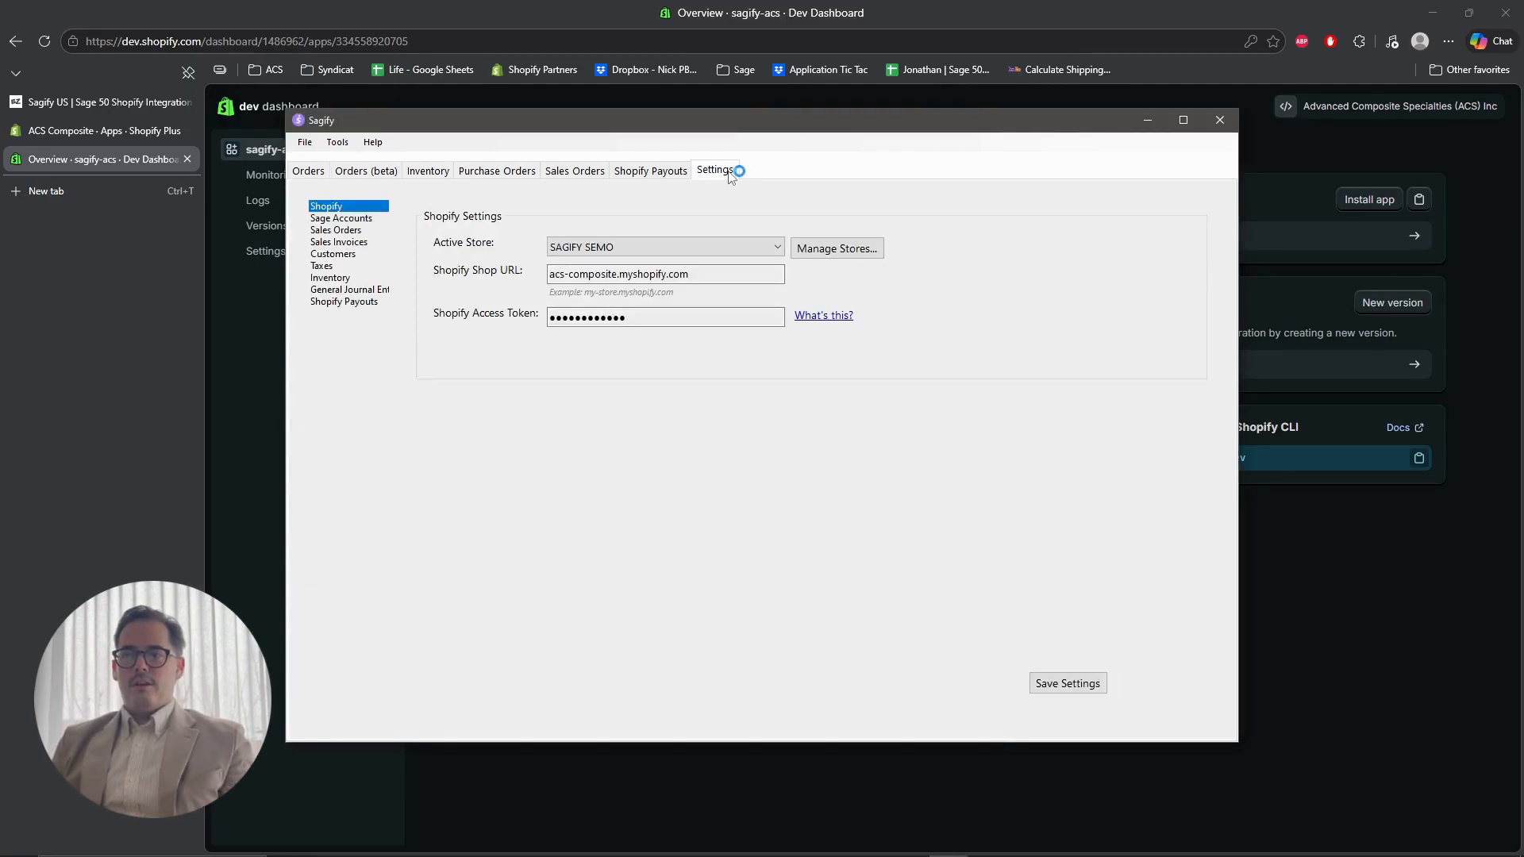
pyautogui.press('Down')
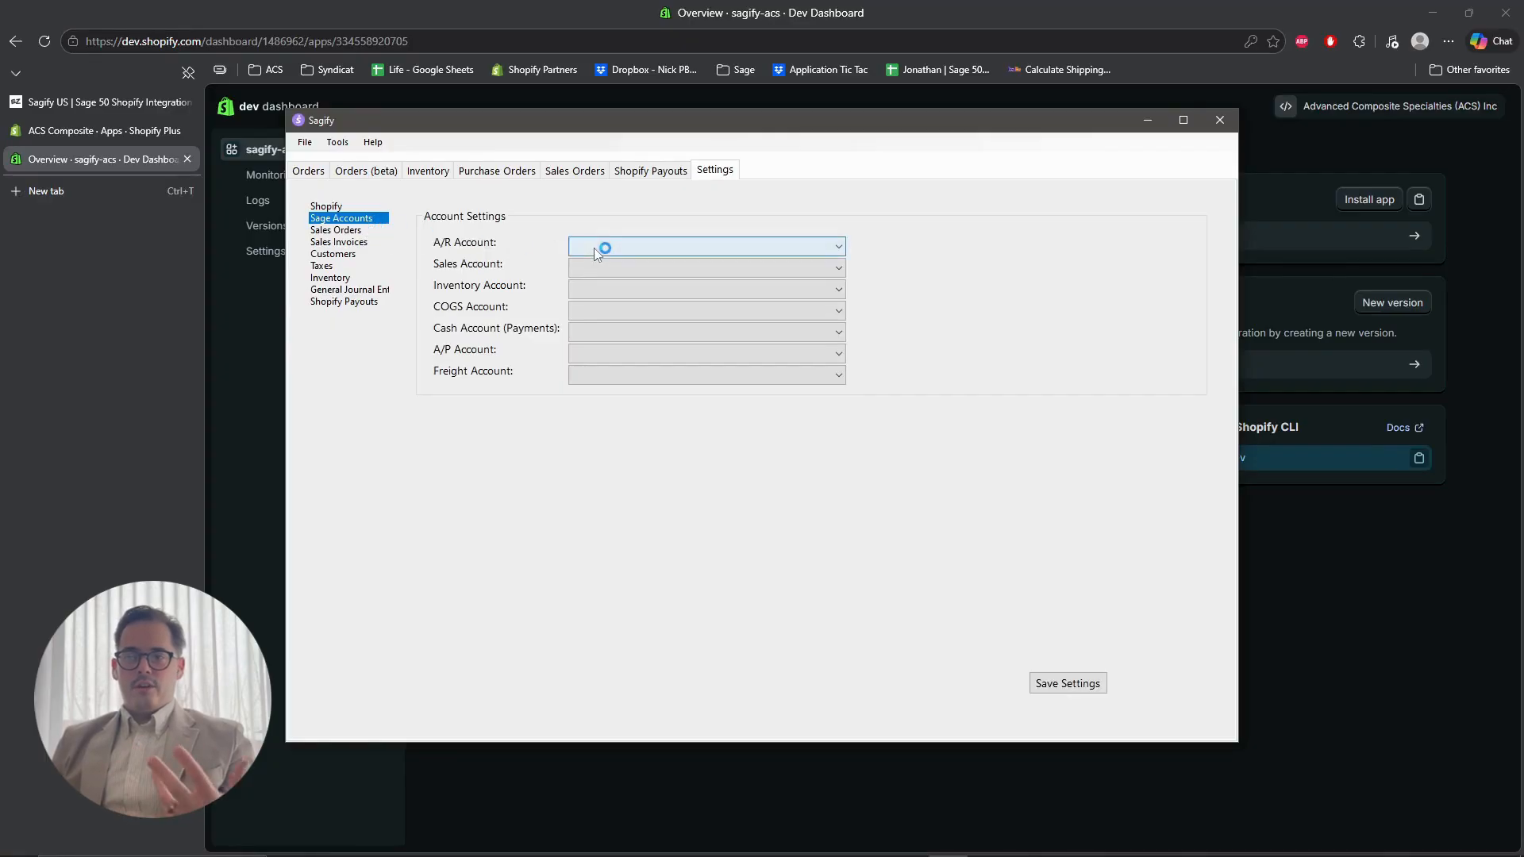
pyautogui.click(599, 249)
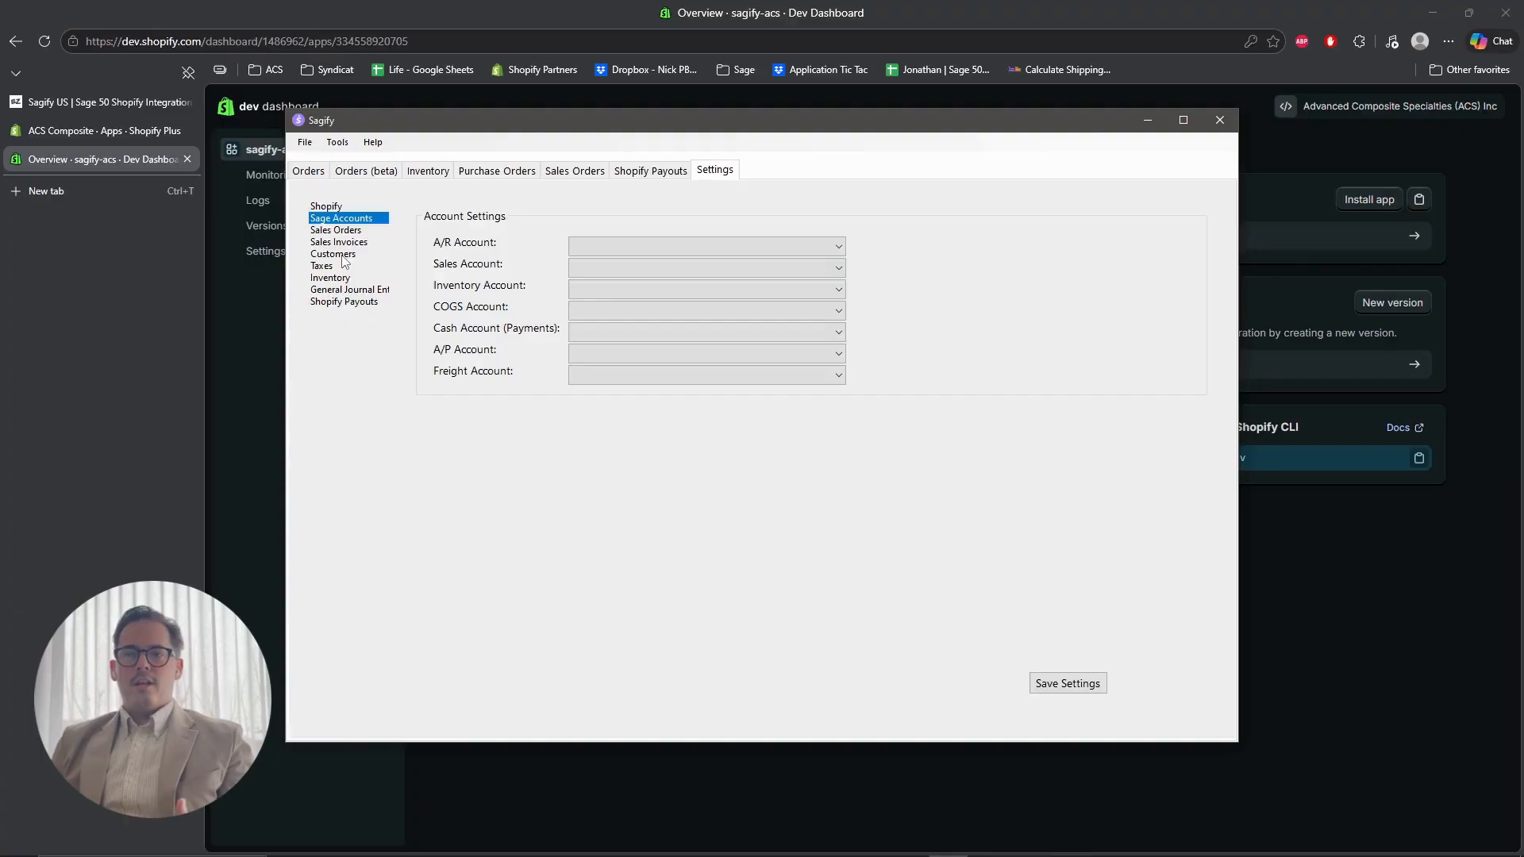
# View the store's orders in the Orders (beta) list and inspect the details of the first order.
pyautogui.click(365, 171)
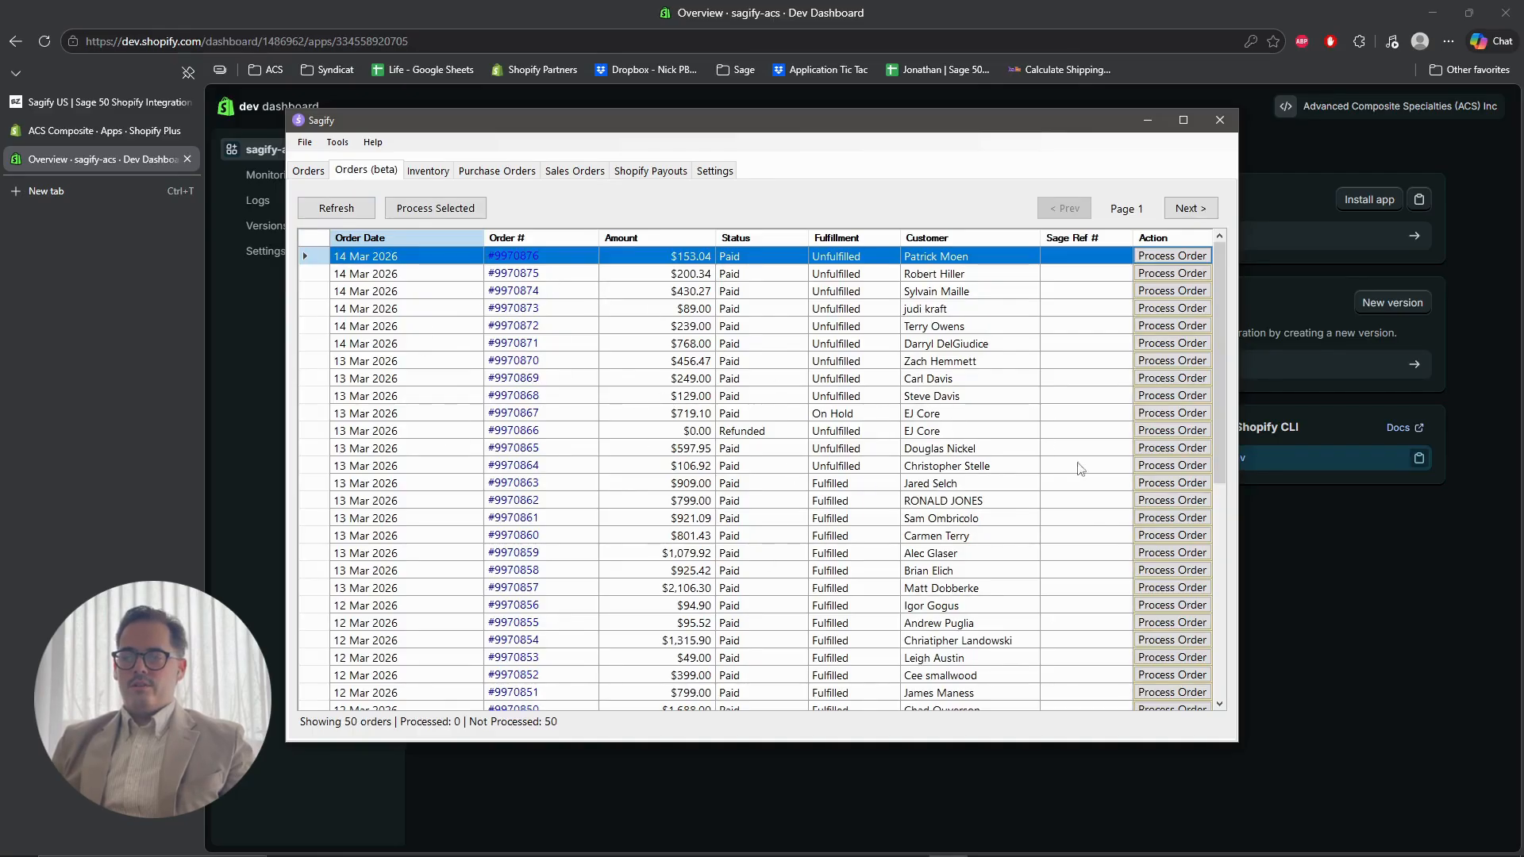
pyautogui.doubleClick(920, 256)
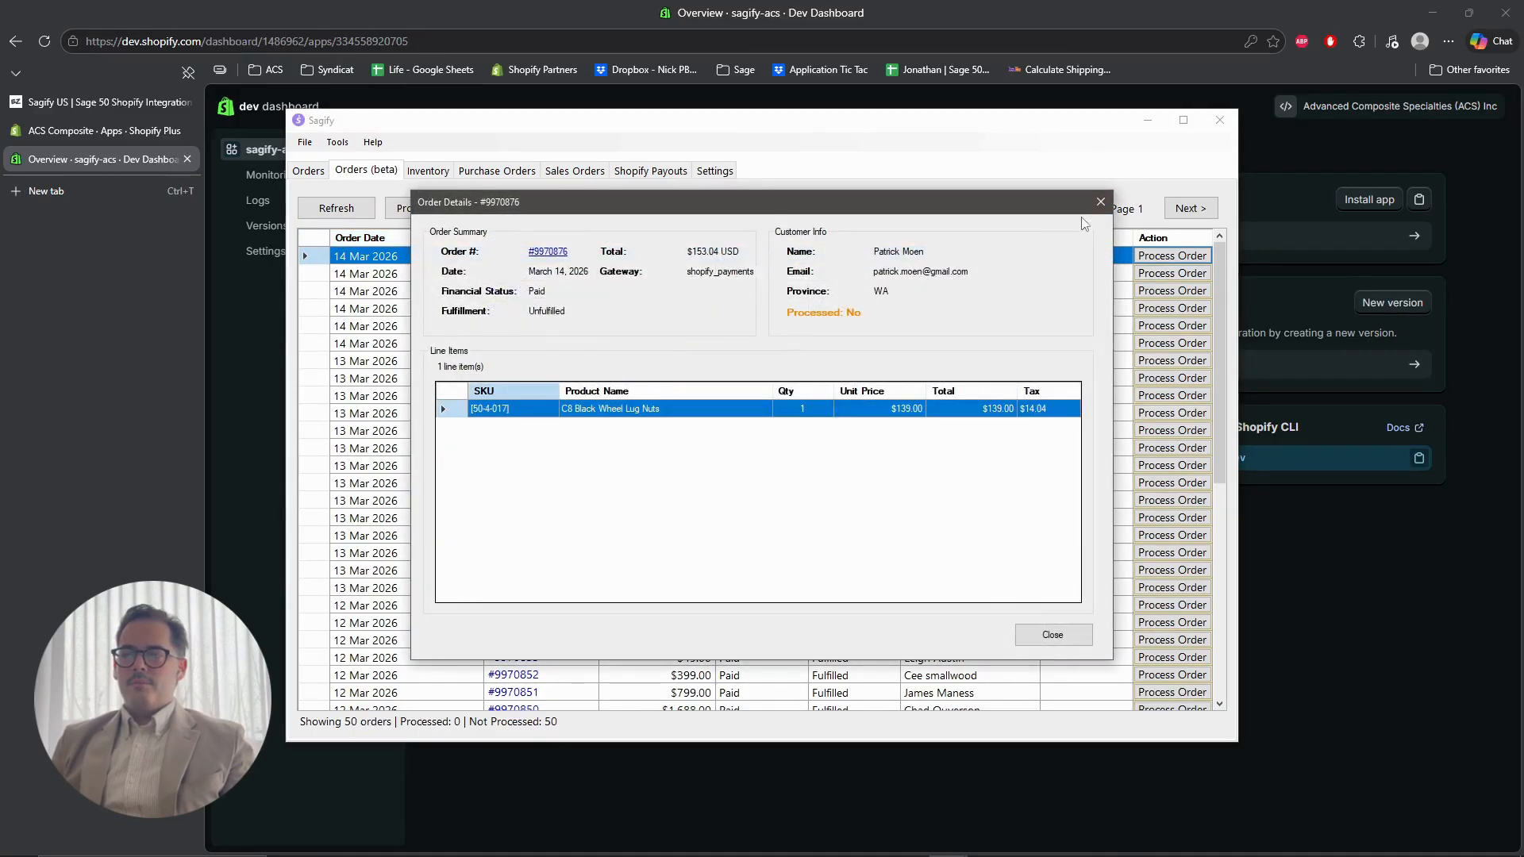
pyautogui.click(1101, 202)
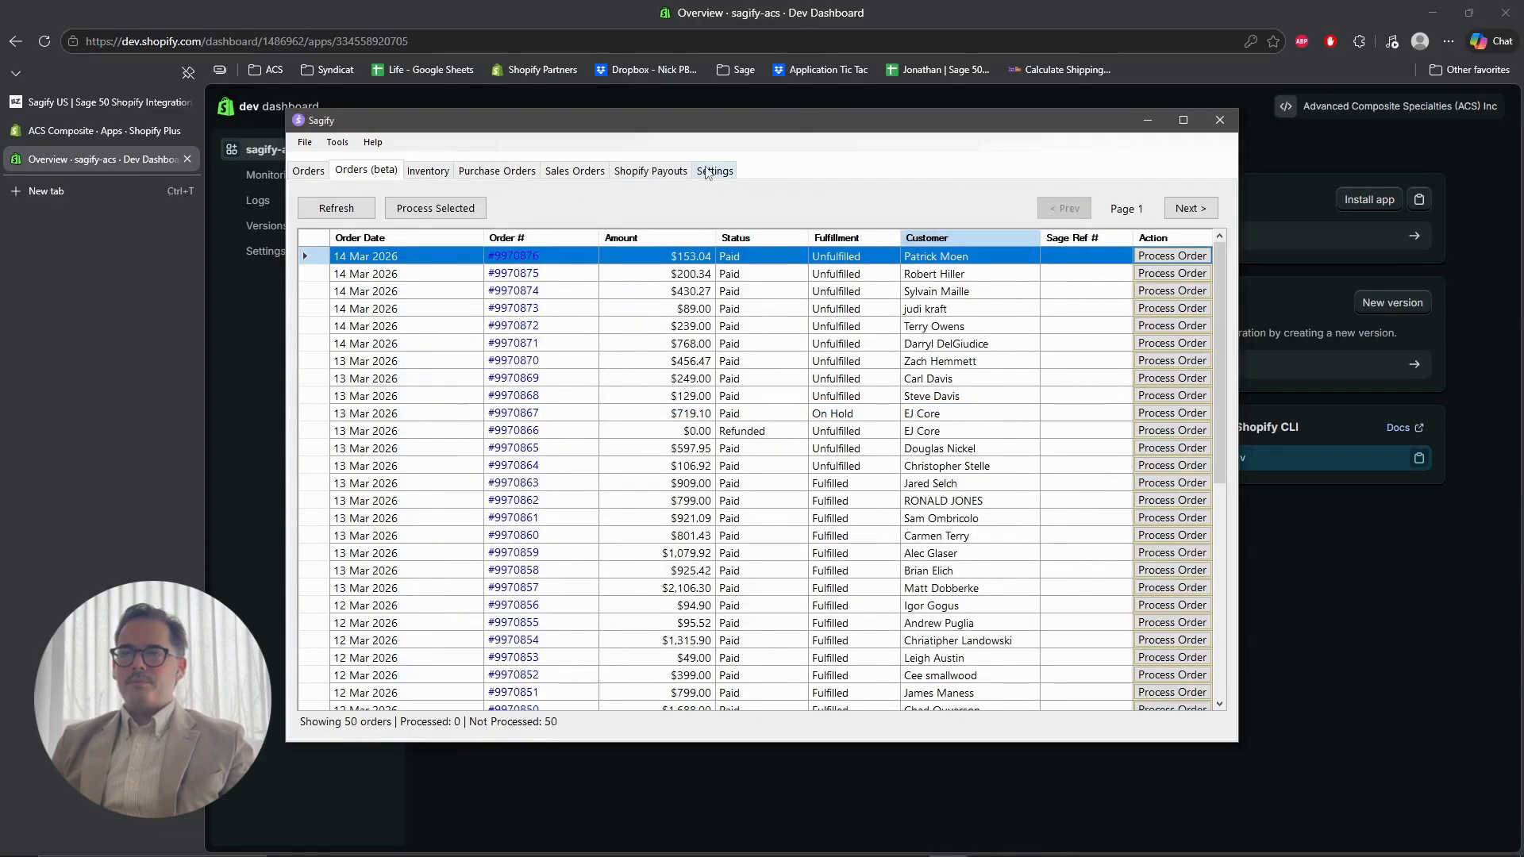
# Return to the Sage Accounts settings and open the A/R Account choices.
pyautogui.click(708, 171)
pyautogui.click(658, 246)
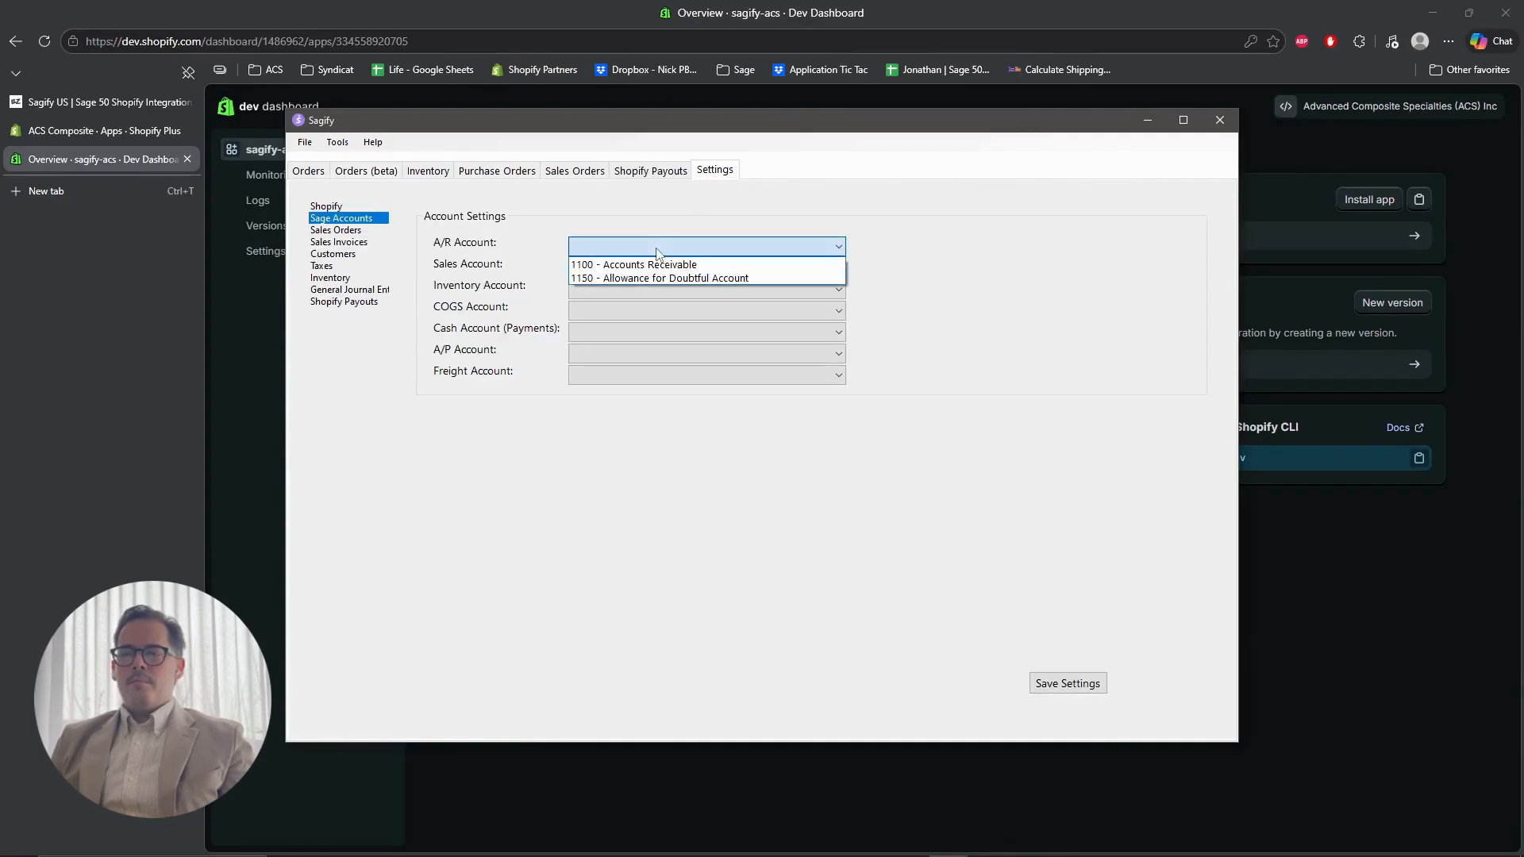